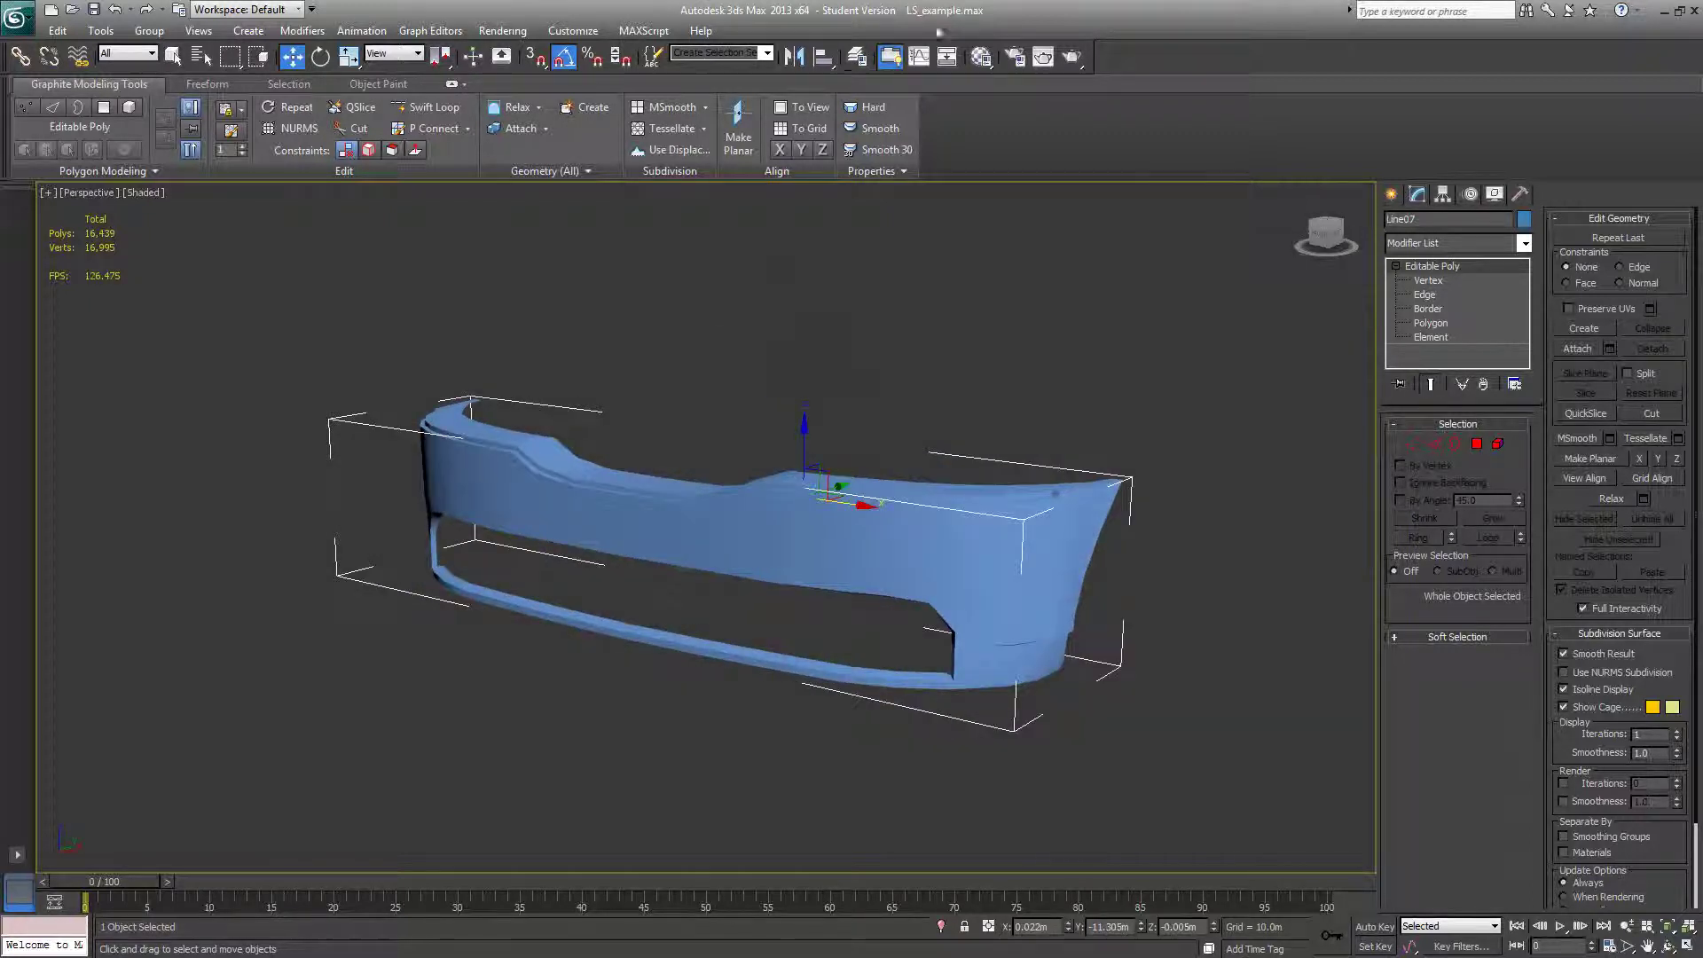
Examine the unsmoothed bumper from several angles, comparing plain shading with edged faces
middle_click_drag(956, 462, 951, 461, "alt")
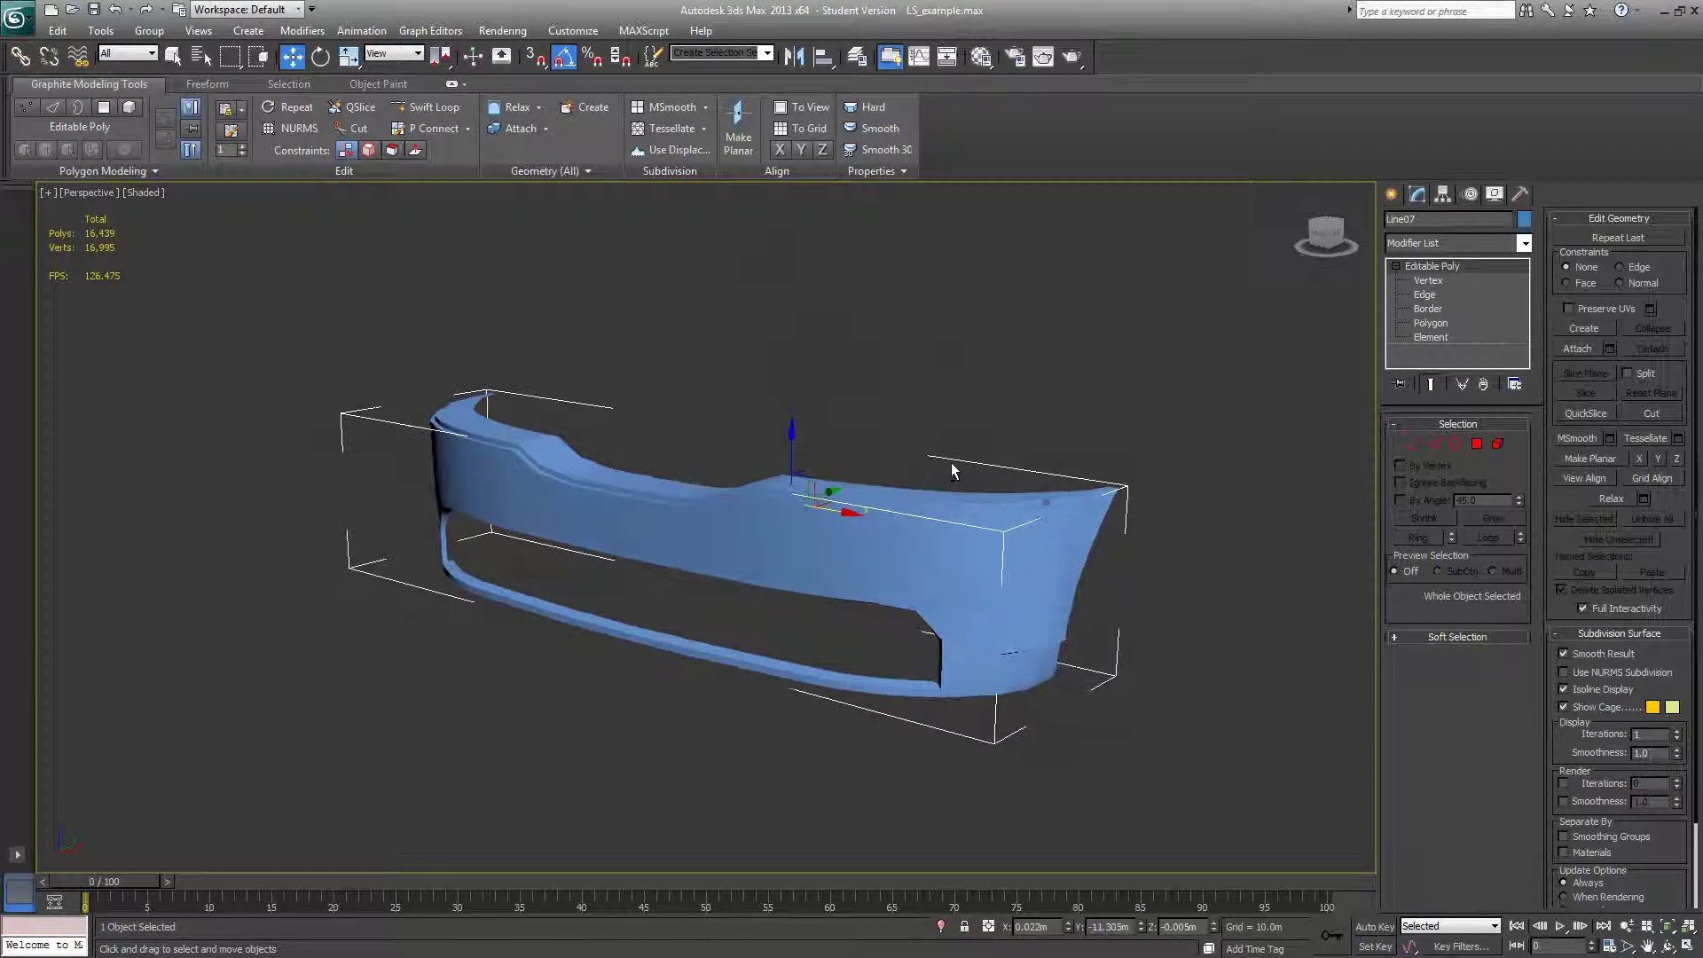
key("F4")
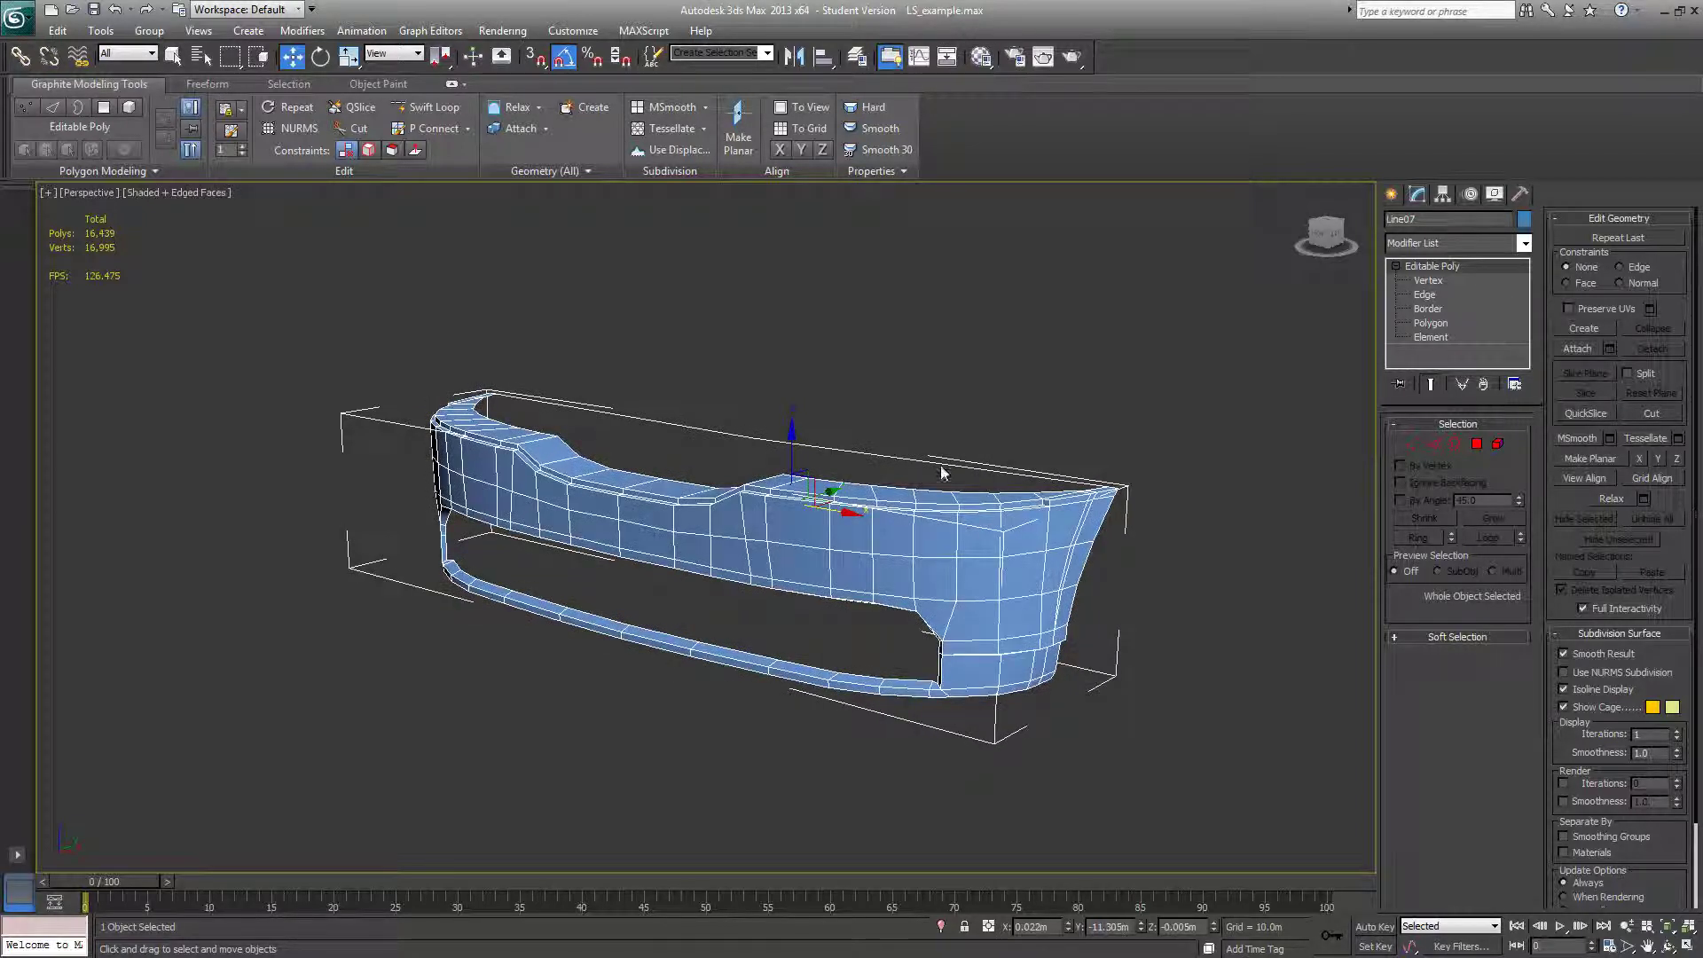
key("F4")
mouse_move(949, 466)
middle_mouse_down("alt")
mouse_move(859, 470)
mouse_move(891, 435)
mouse_move(1058, 461)
mouse_move(959, 488)
mouse_move(879, 463)
mouse_move(960, 472)
middle_mouse_up("alt")
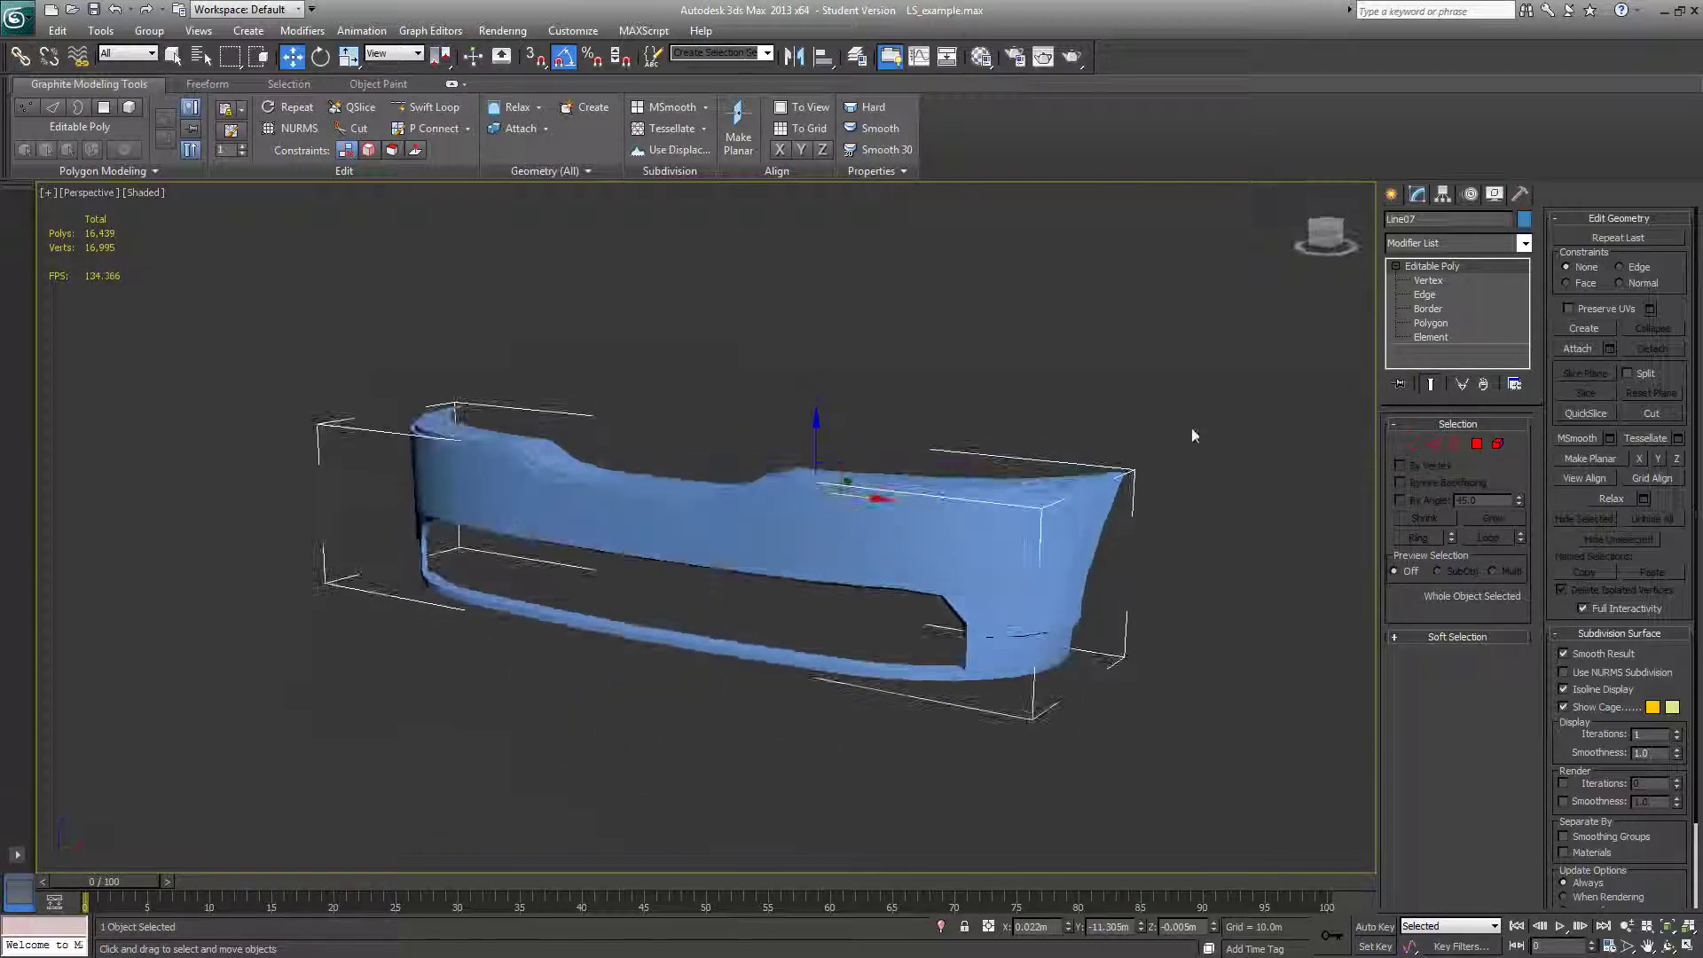
middle_click_drag(1184, 440, 1105, 450, "alt")
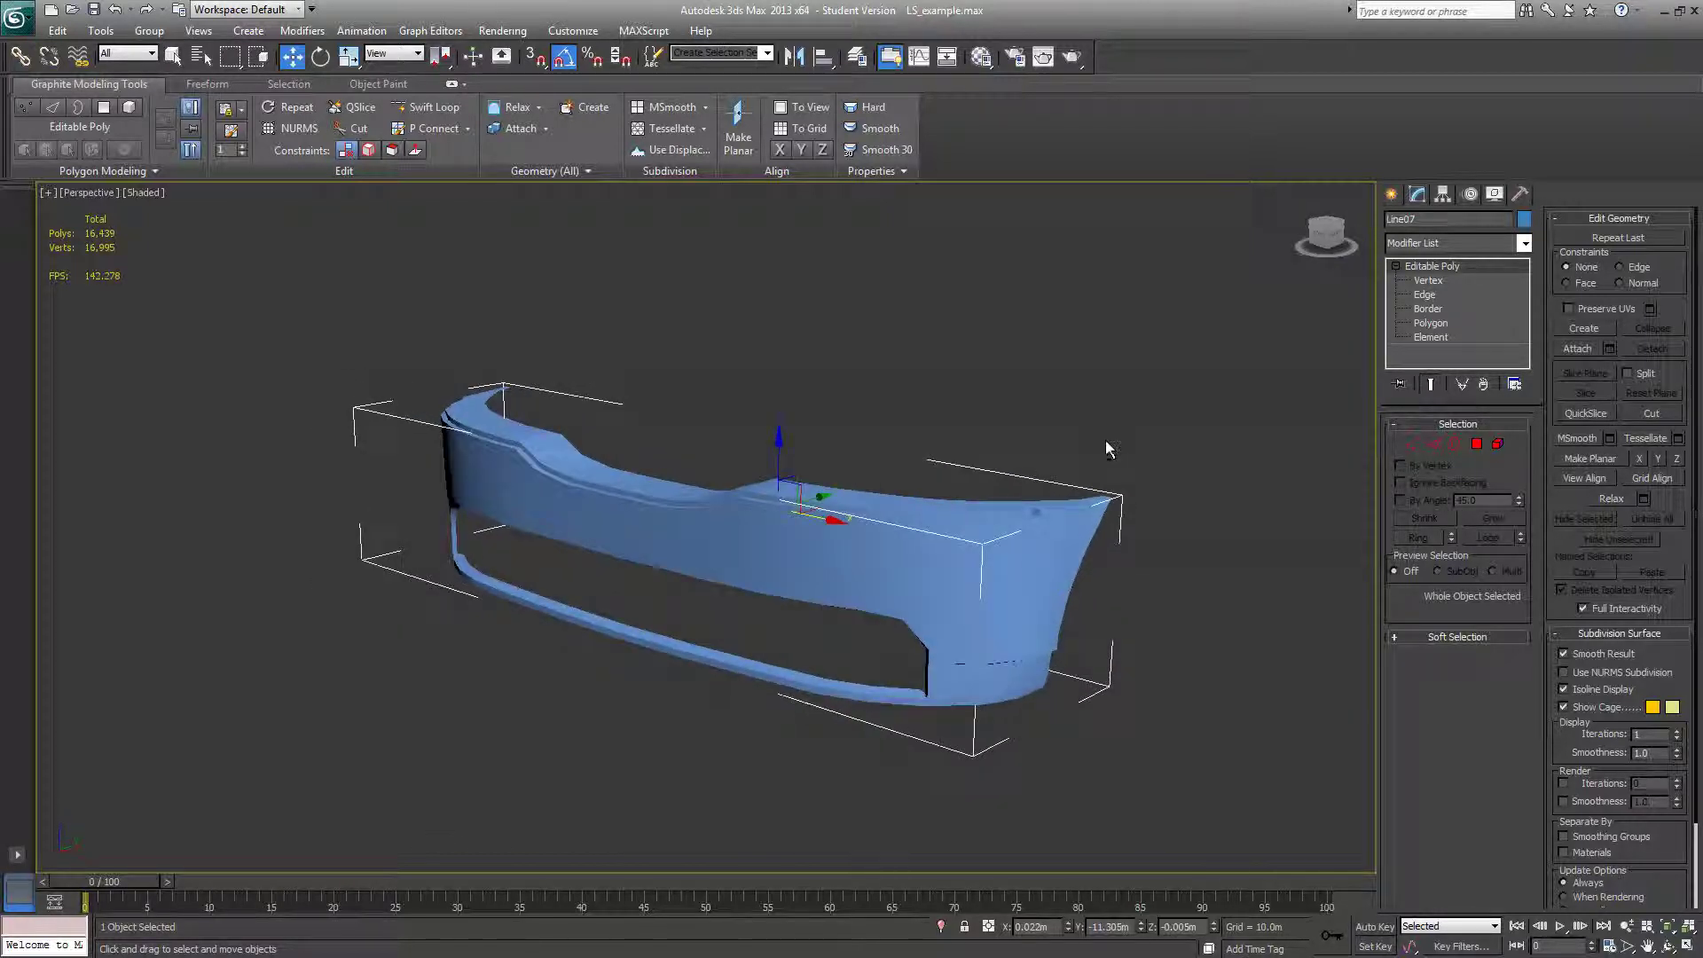
key("F4")
scroll(1106, 443, "up", 5)
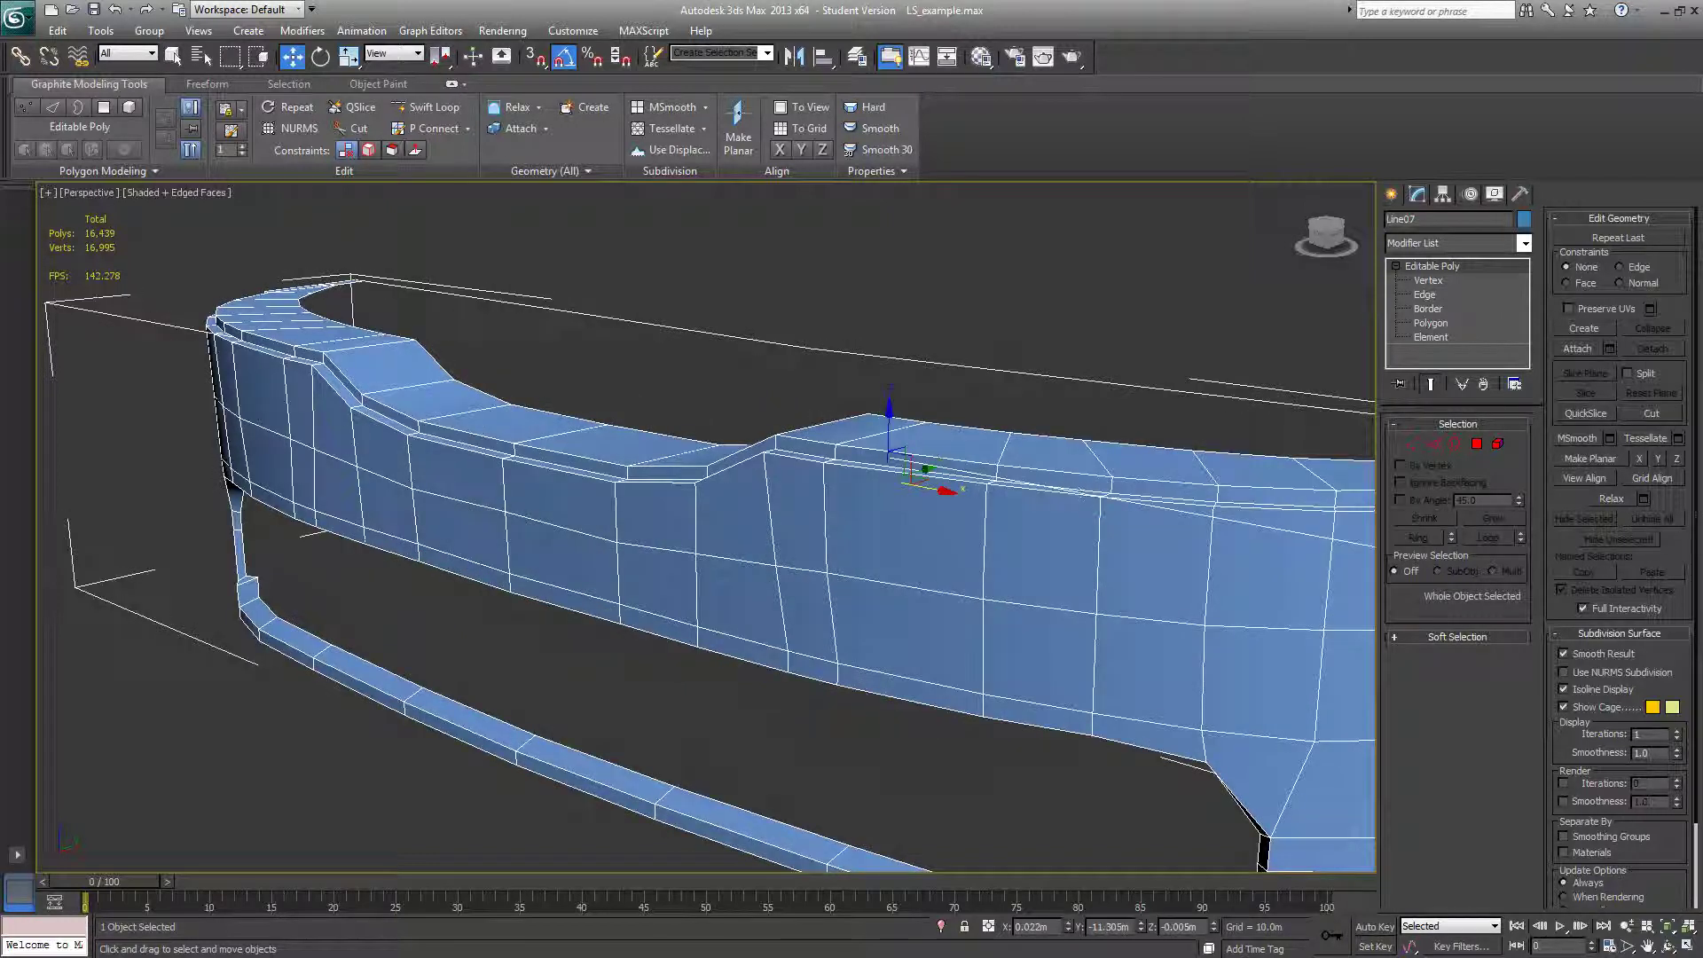
scroll(1035, 463, "down", 8)
scroll(1036, 462, "up", 4)
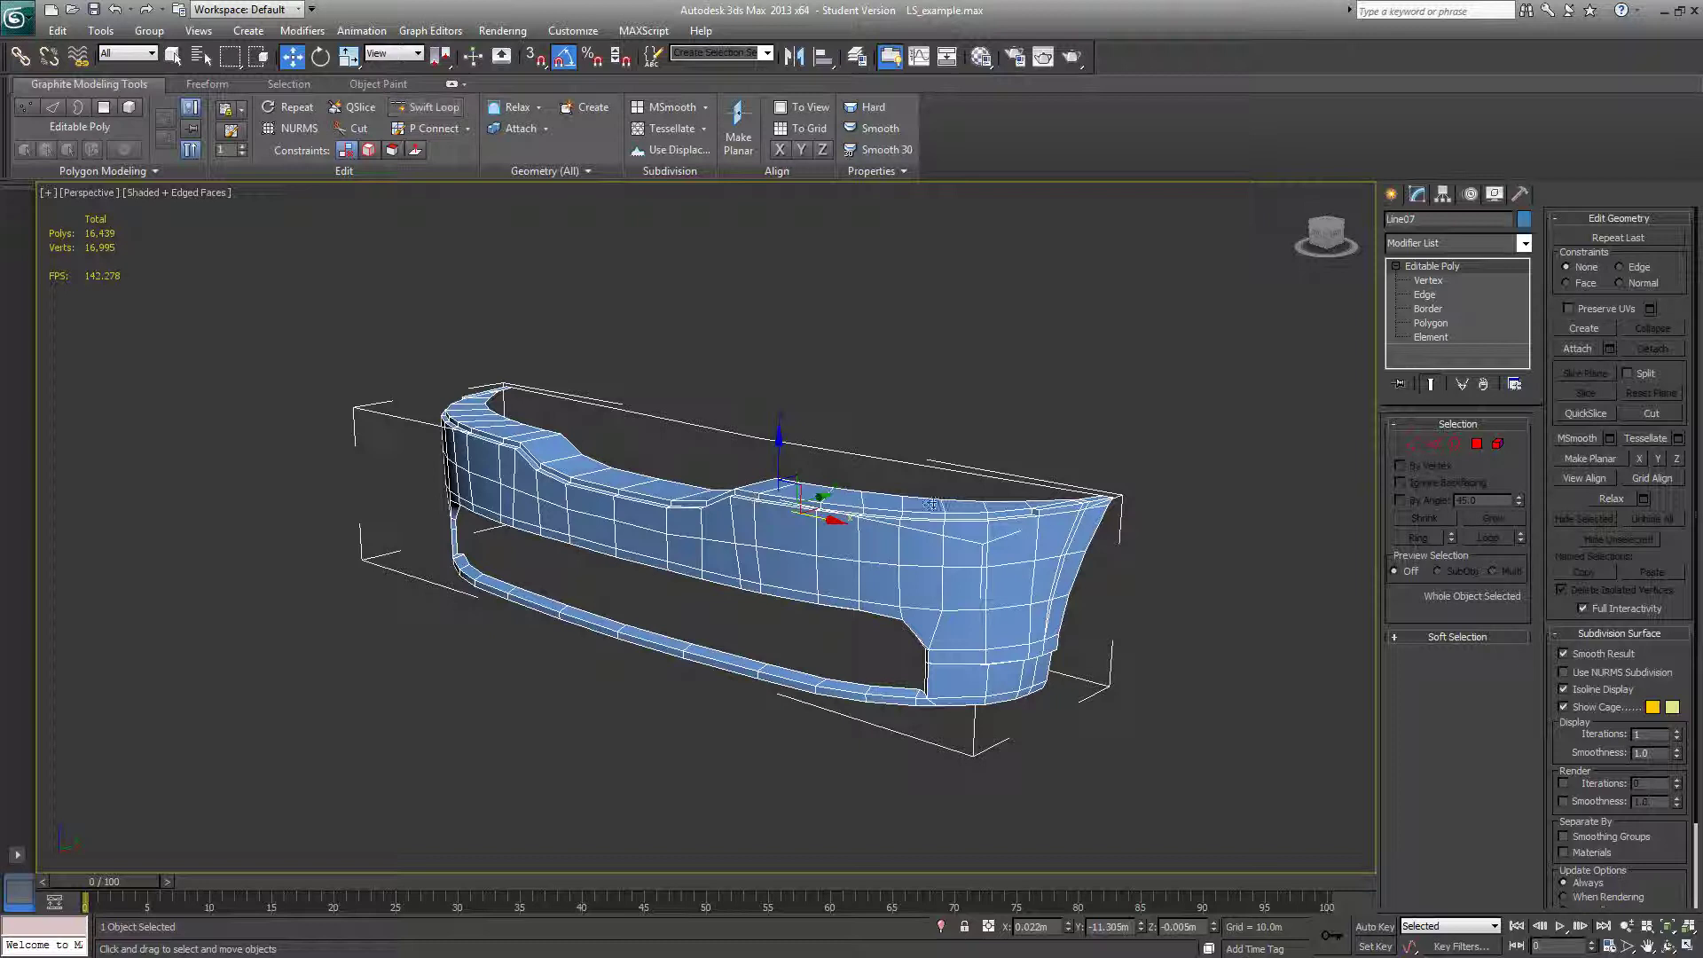
middle_click_drag(994, 511, 1102, 506, "alt")
middle_click_drag(988, 490, 957, 492, "alt")
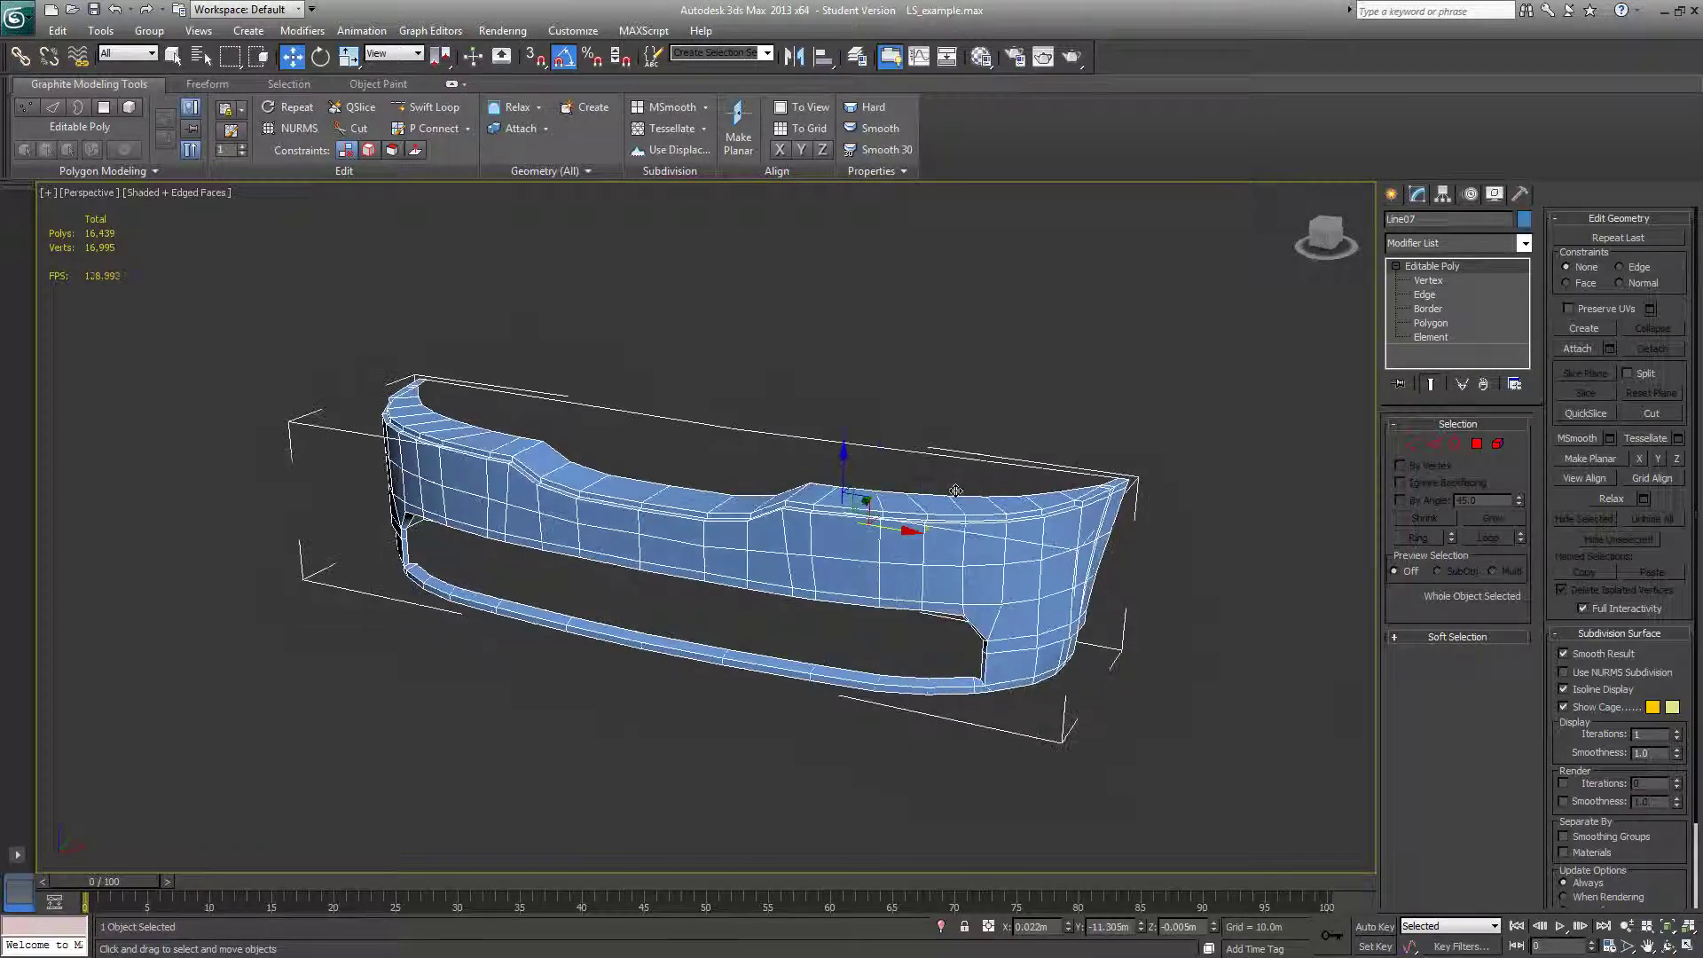
Apply a TurboSmooth modifier to the bumper
left_click(1524, 244)
scroll(1464, 621, "down", 10)
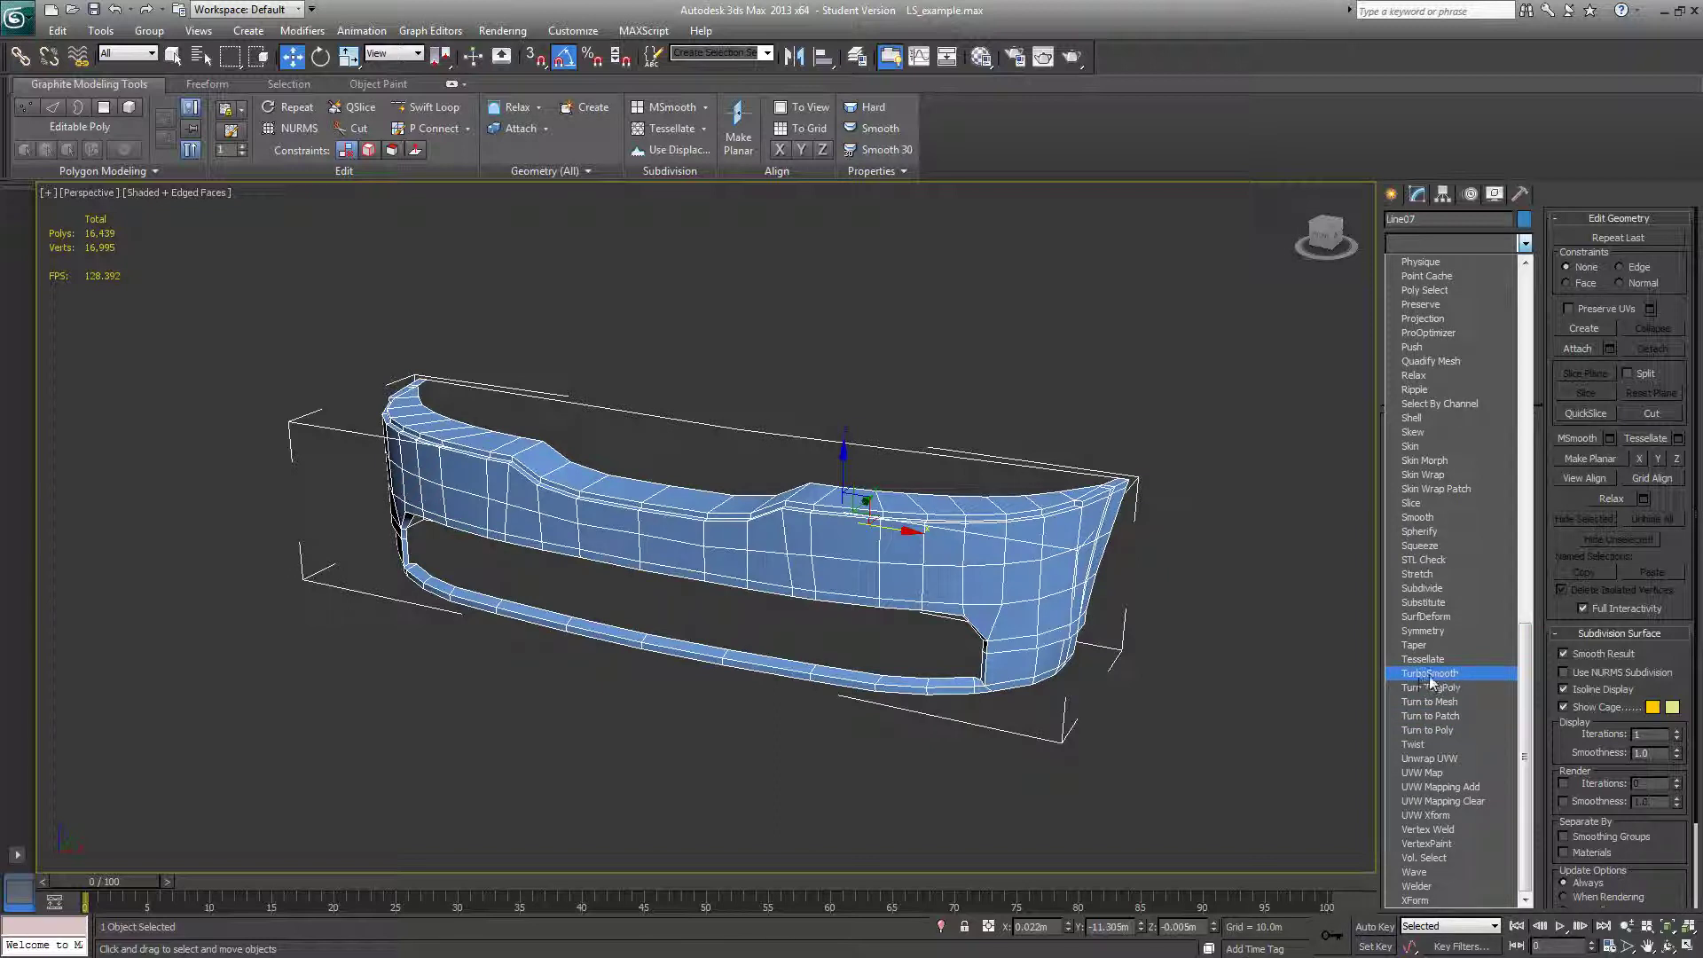
left_click(1430, 674)
mouse_move(1290, 611)
middle_mouse_down("alt")
mouse_move(1258, 594)
mouse_move(1294, 514)
mouse_move(1269, 591)
middle_mouse_up("alt")
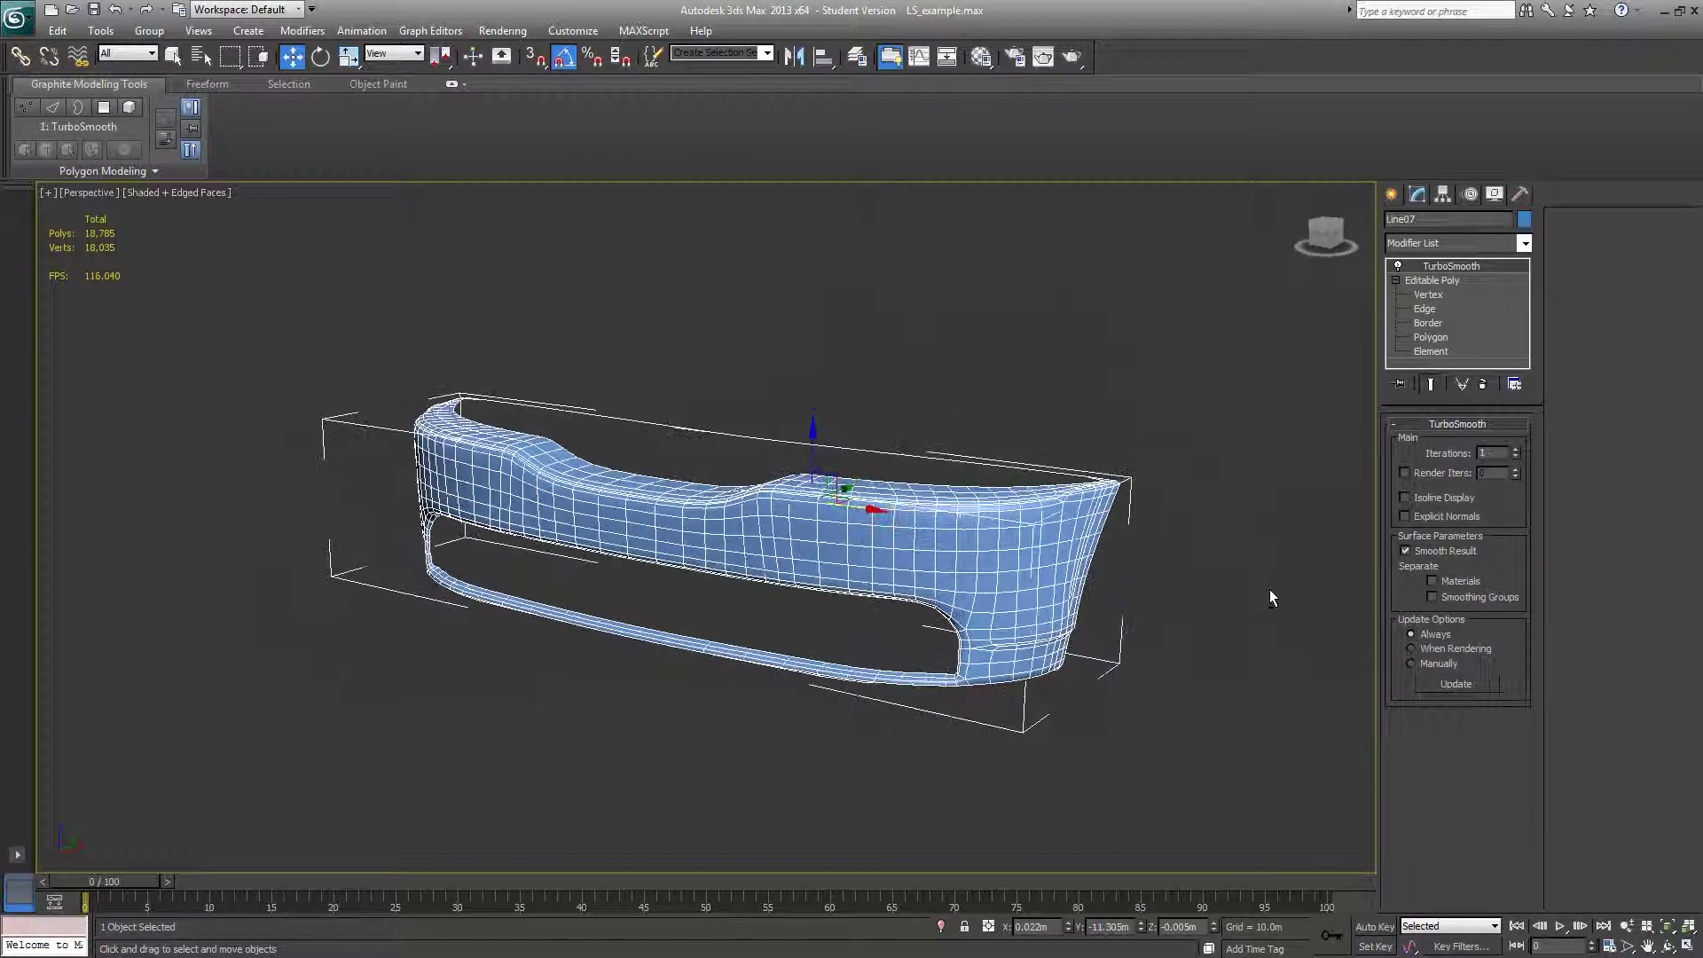
Compare the smoothed bumper in plain shading, deselected, with its edged-faces display
key("F4")
left_click(1242, 582)
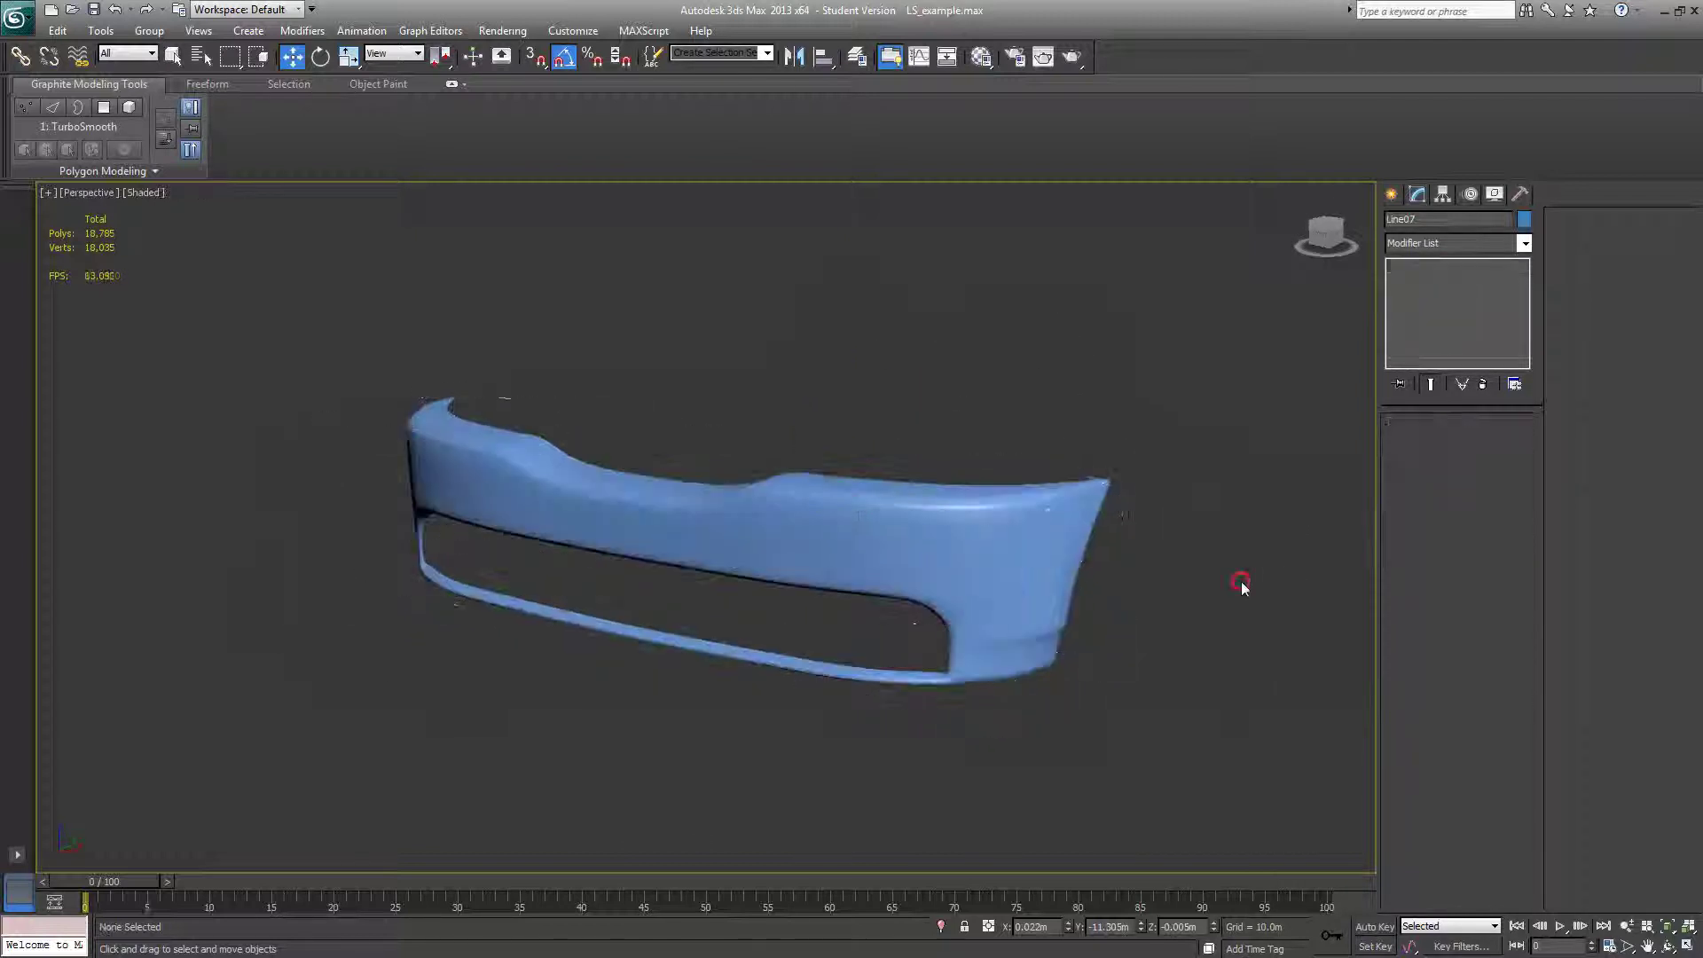
middle_click_drag(1083, 563, 1153, 570, "alt")
left_click(986, 530)
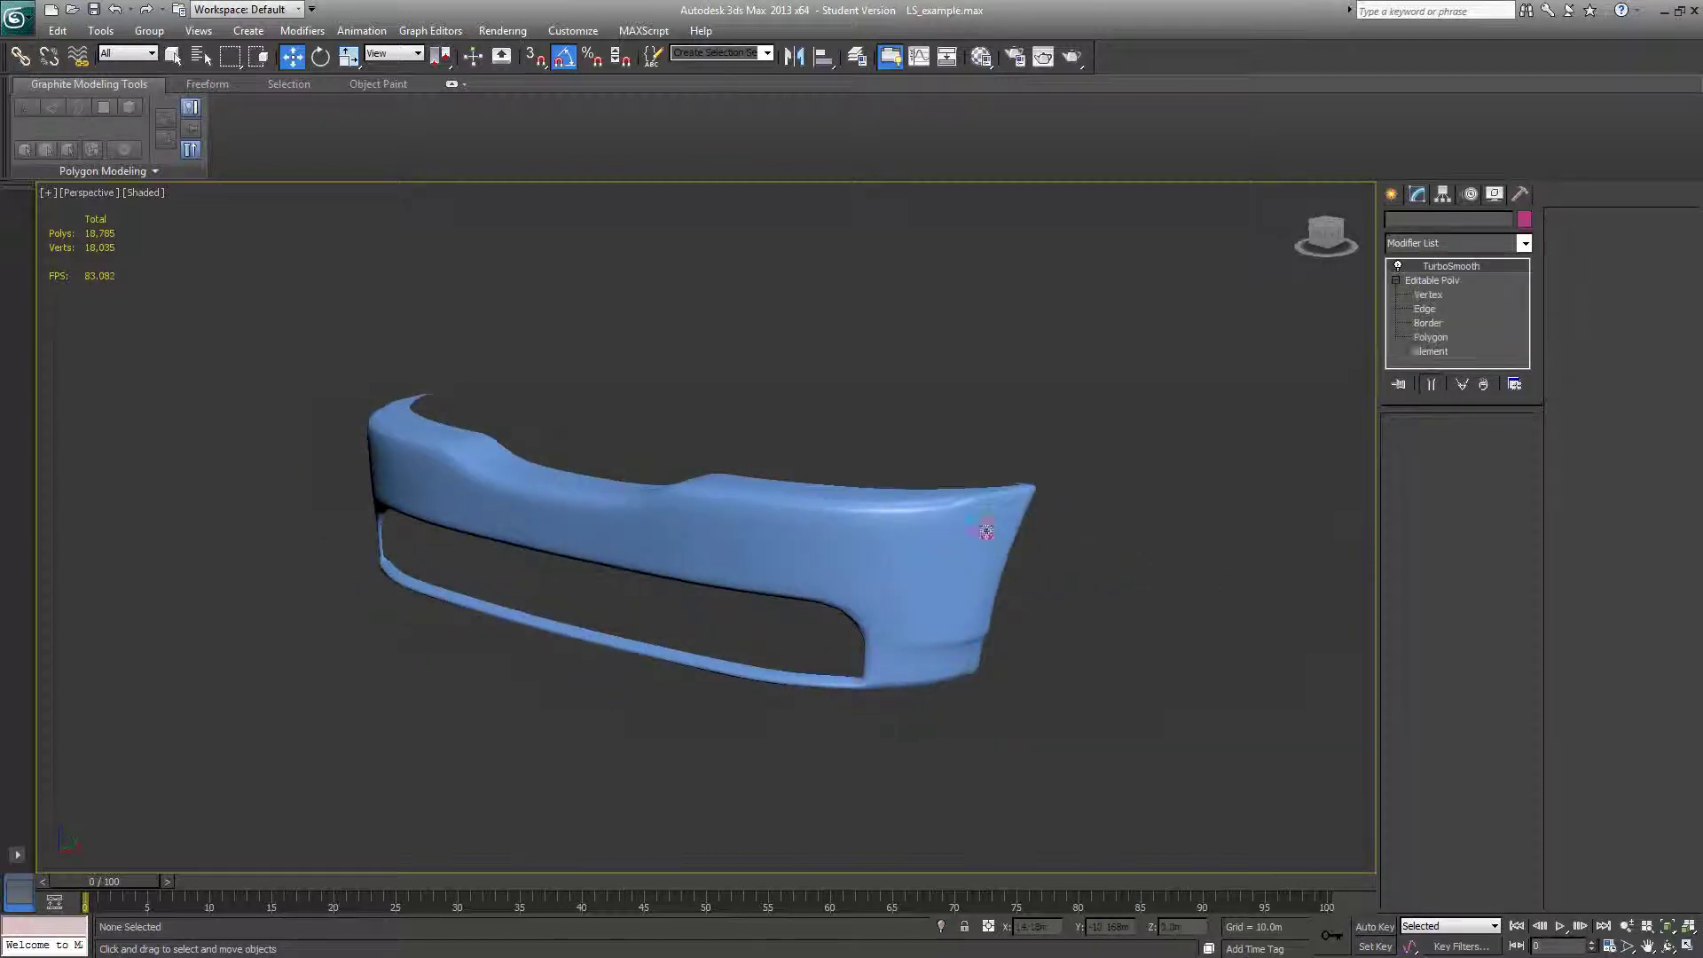
key("F4")
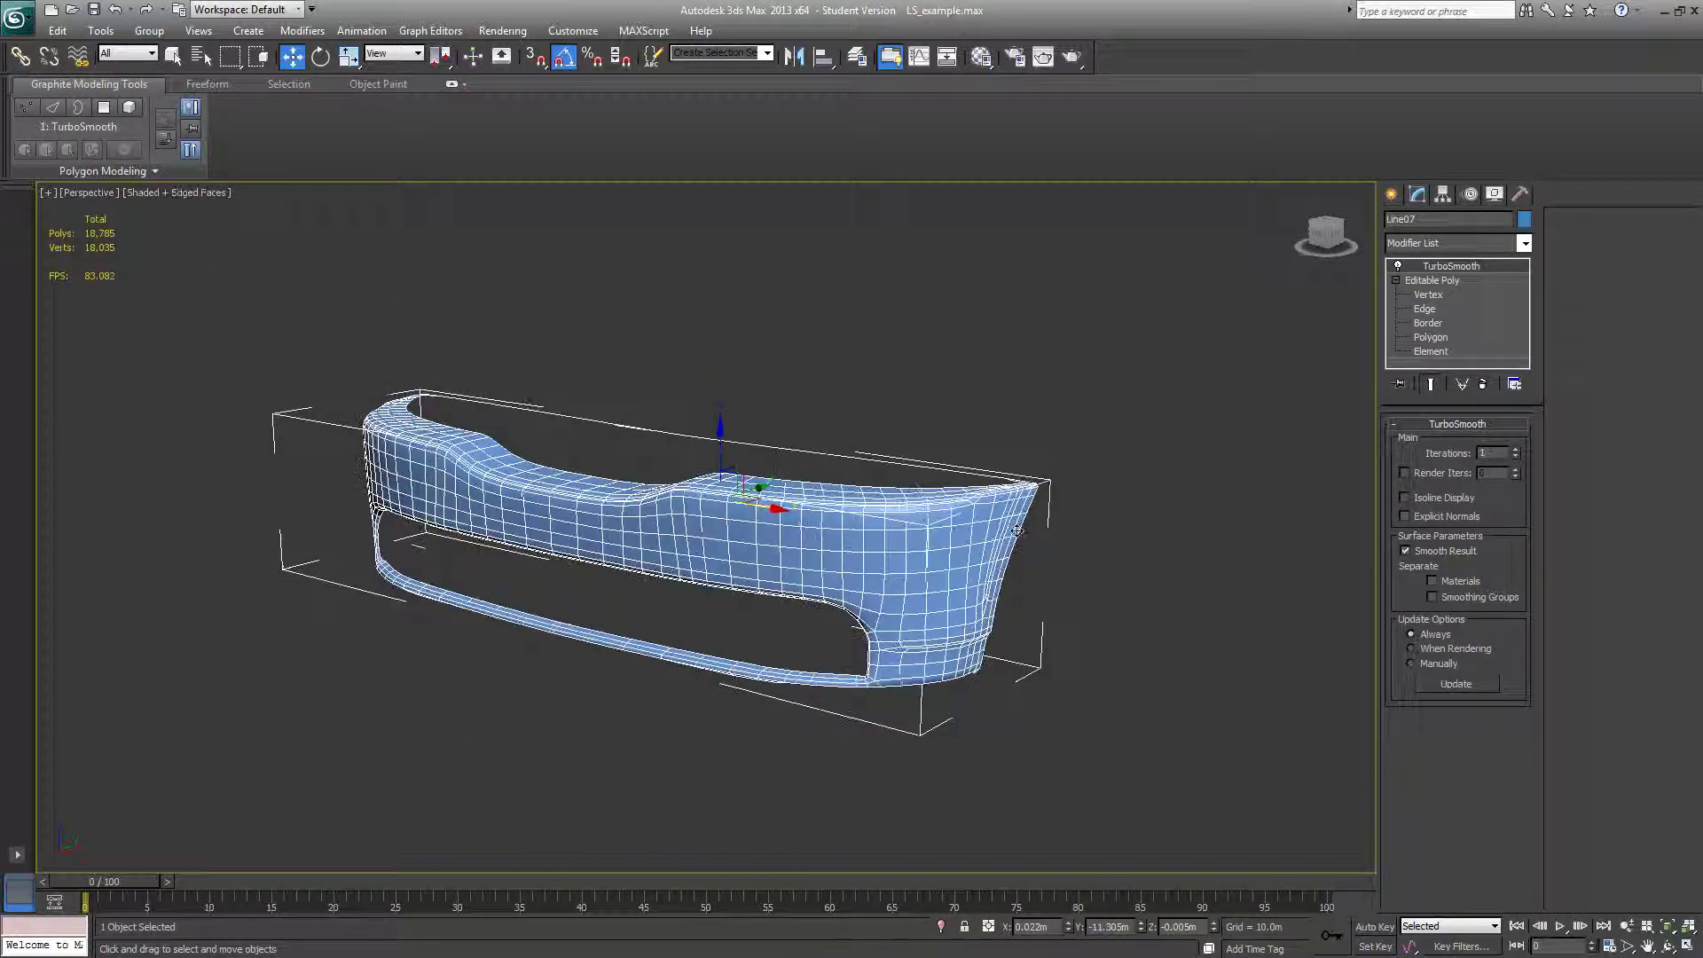
mouse_move(1018, 530)
middle_mouse_down("alt")
mouse_move(1136, 544)
mouse_move(1015, 536)
middle_mouse_up("alt")
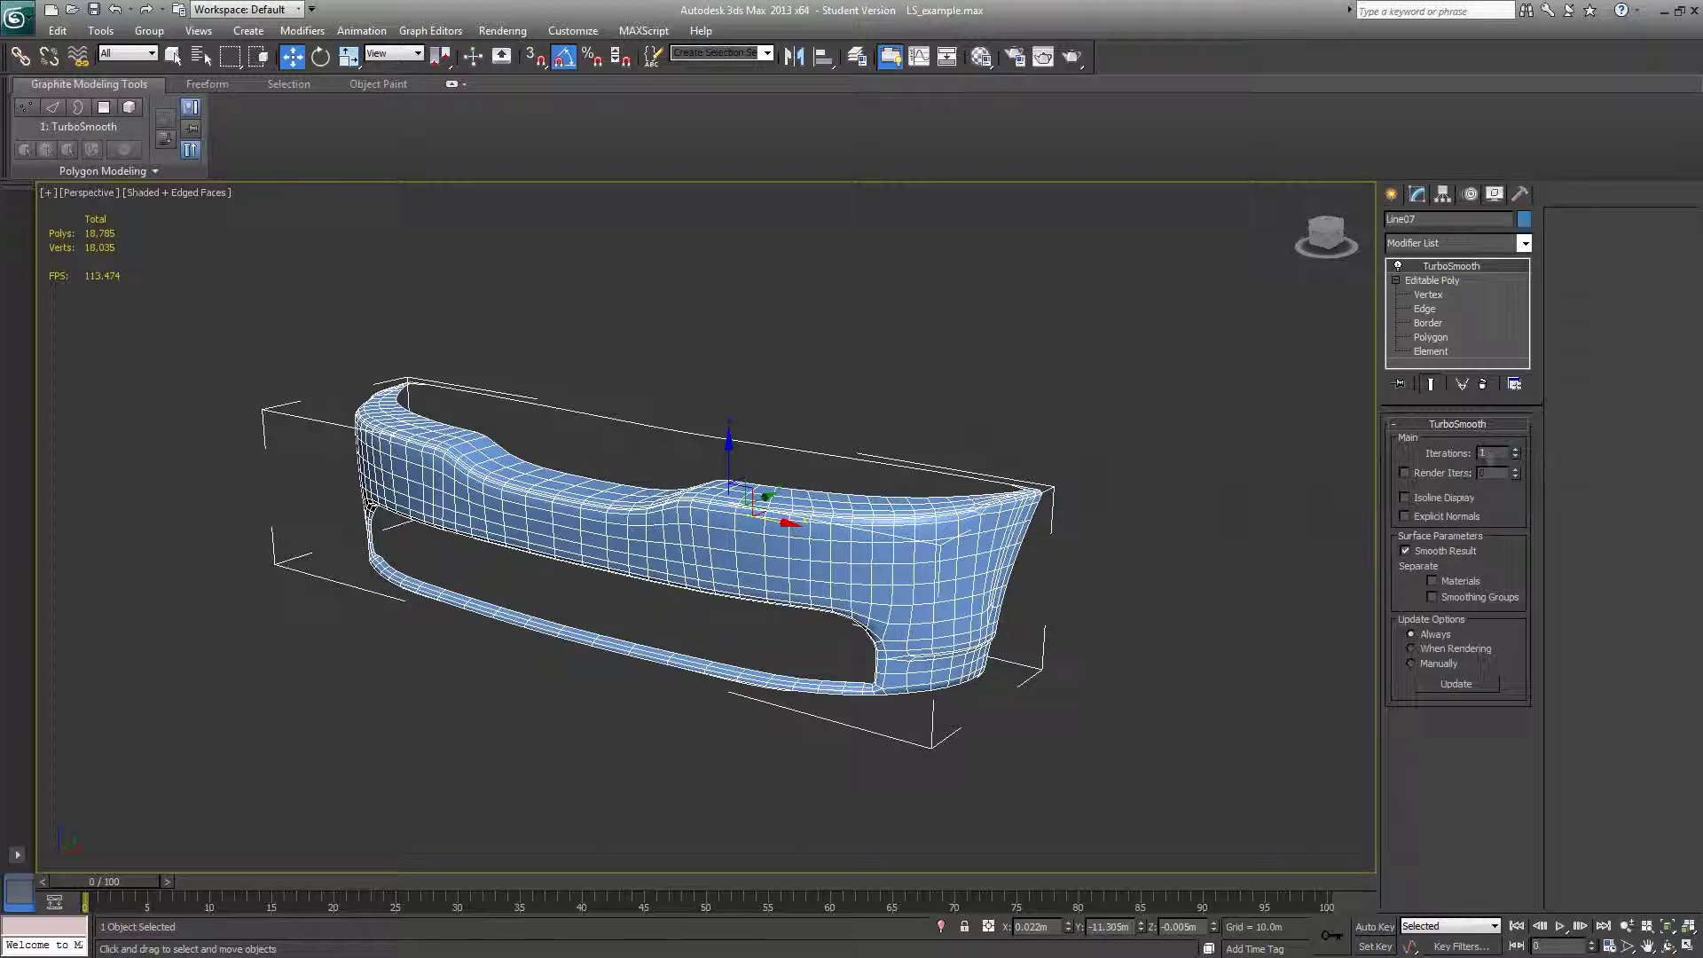
Try 2 TurboSmooth iterations on the bumper, check it shaded and with edged faces, and return to 1 iteration
left_click(1516, 450)
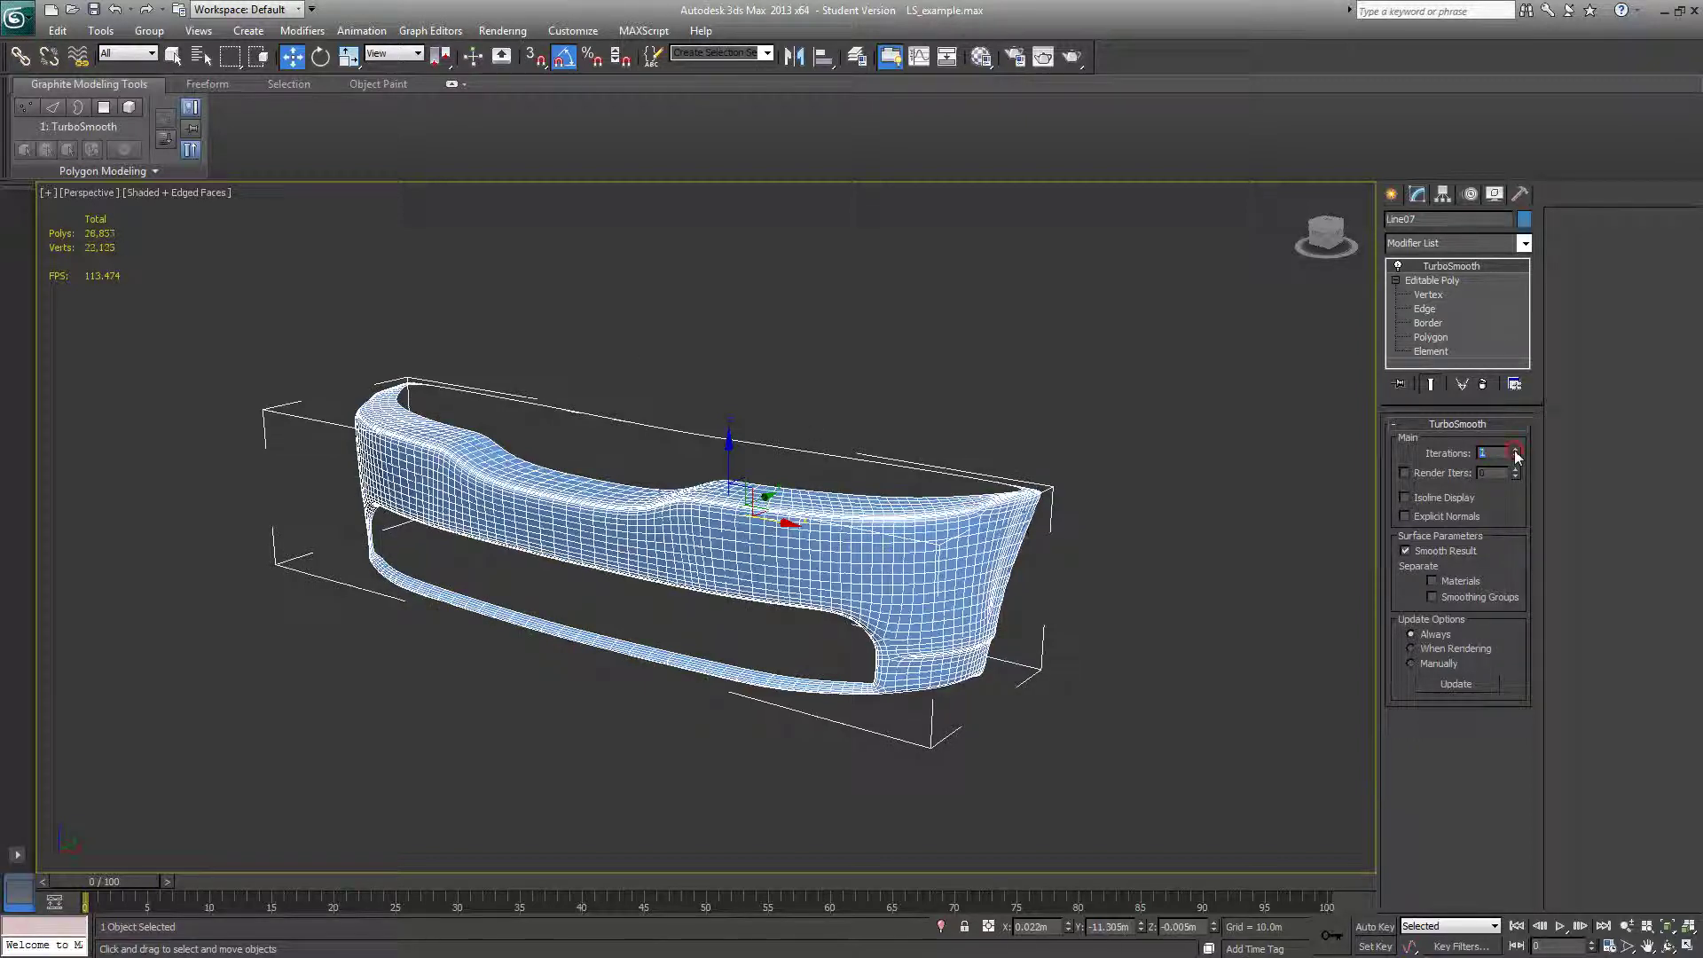
middle_click_drag(1157, 497, 1172, 506, "alt")
left_click(1173, 492)
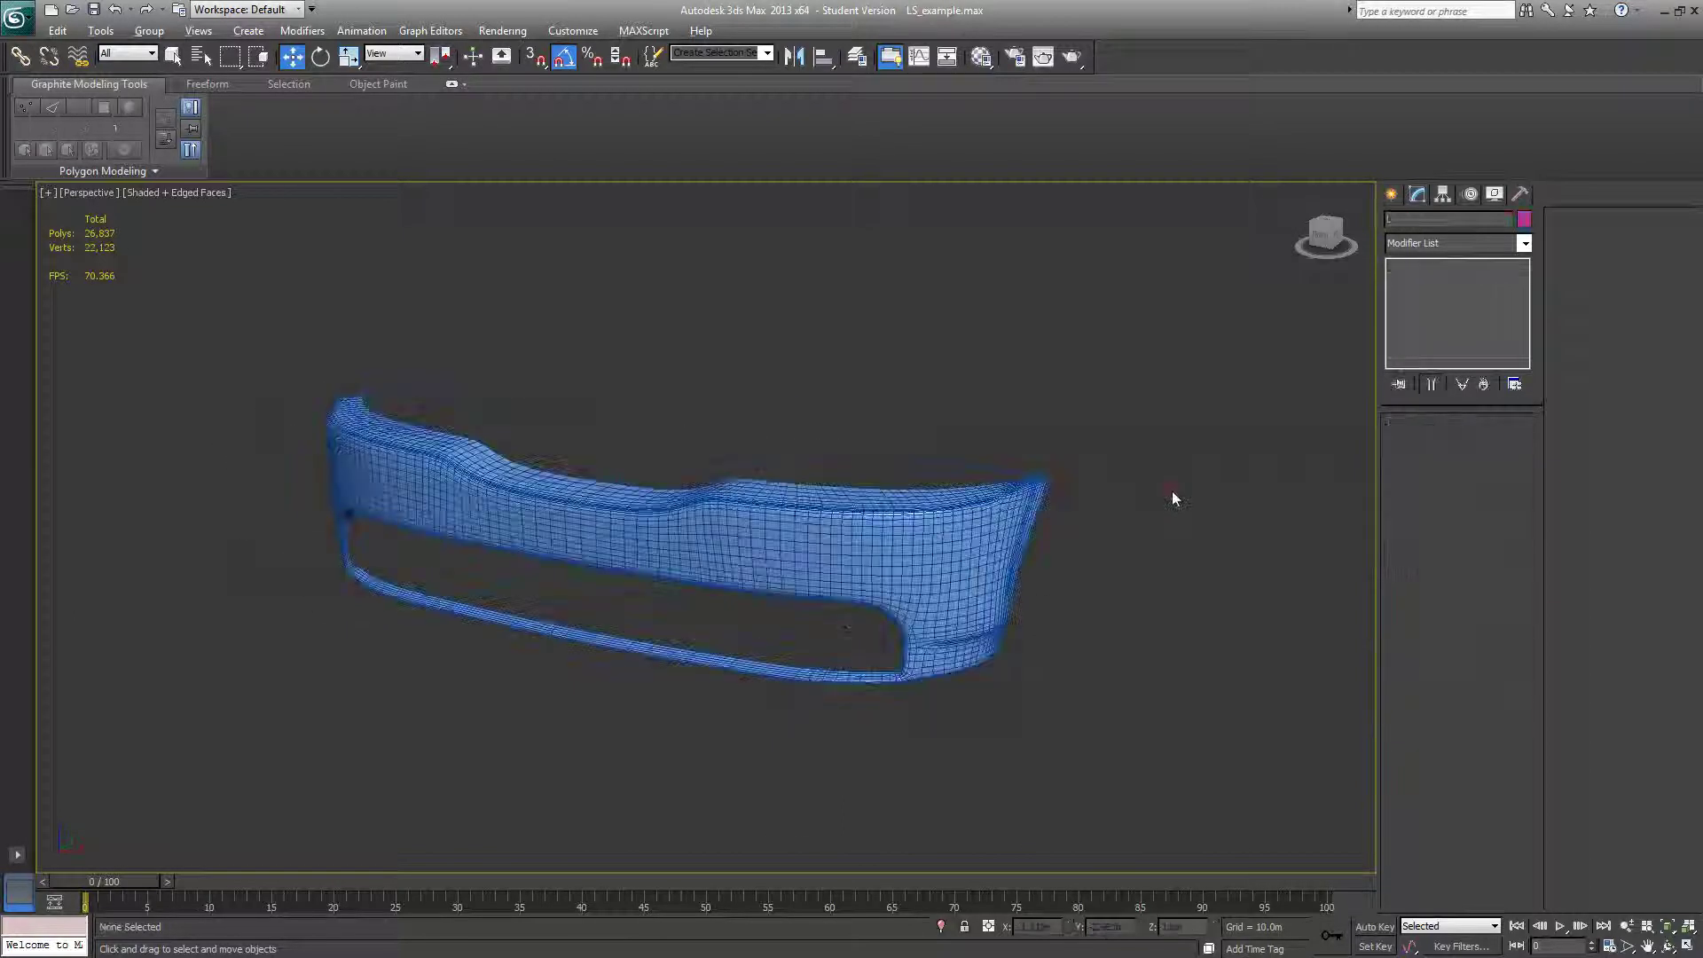
key("F4")
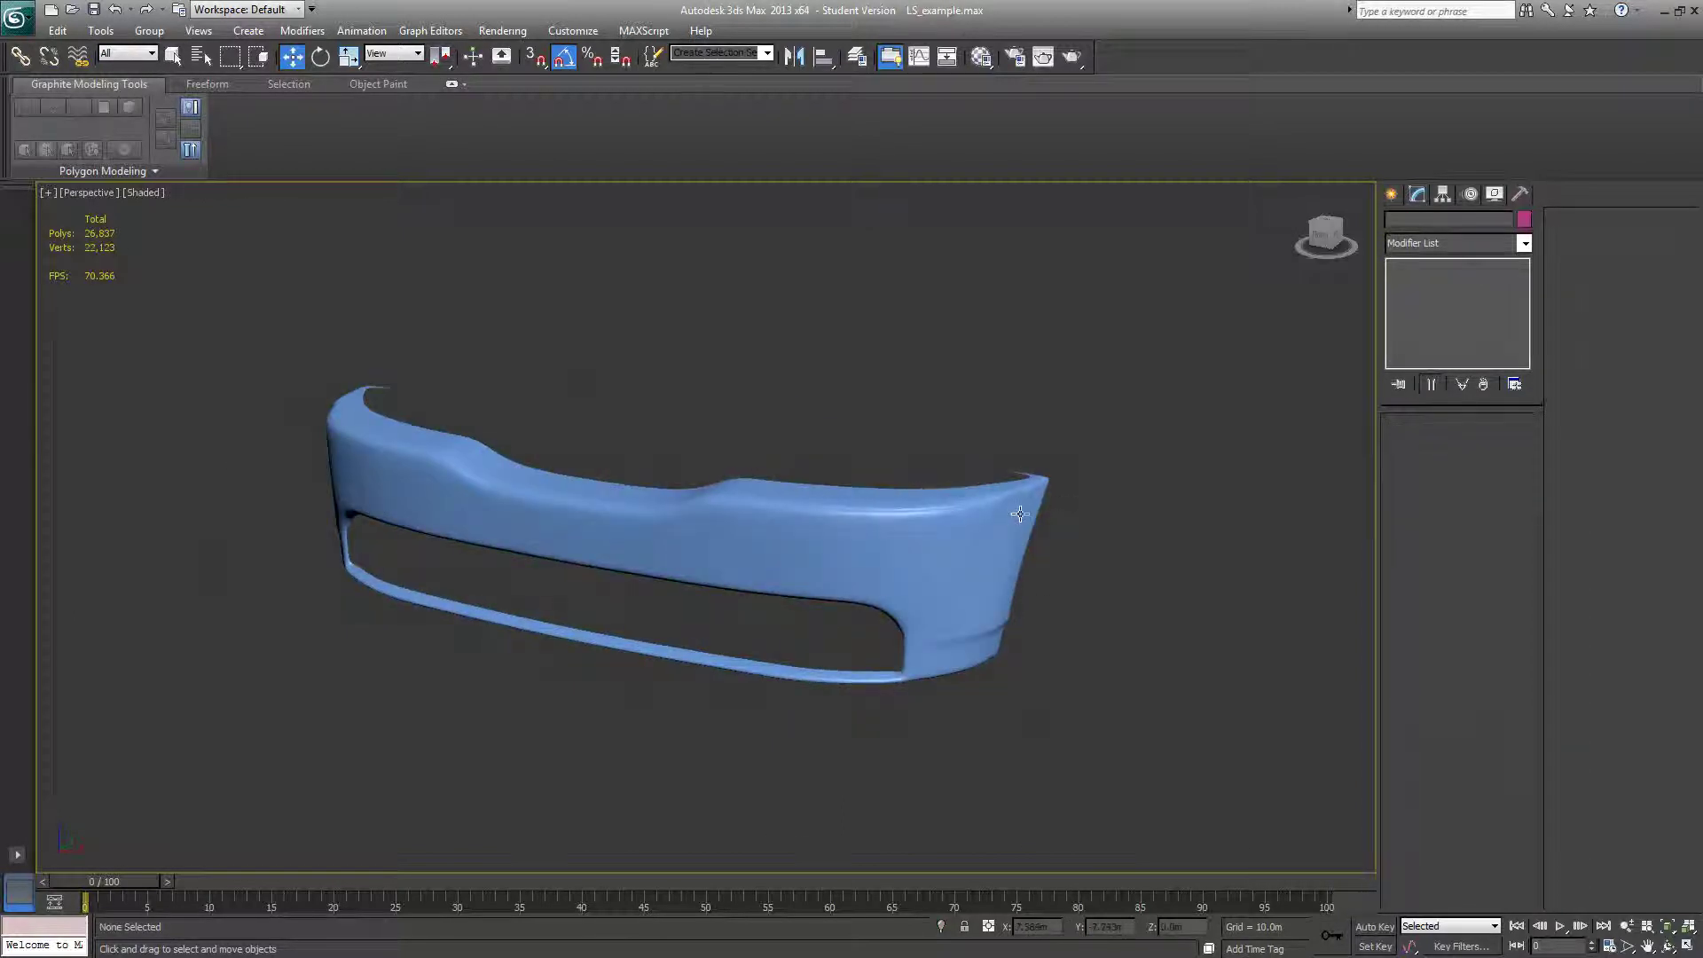
key("F4")
left_click(1019, 515)
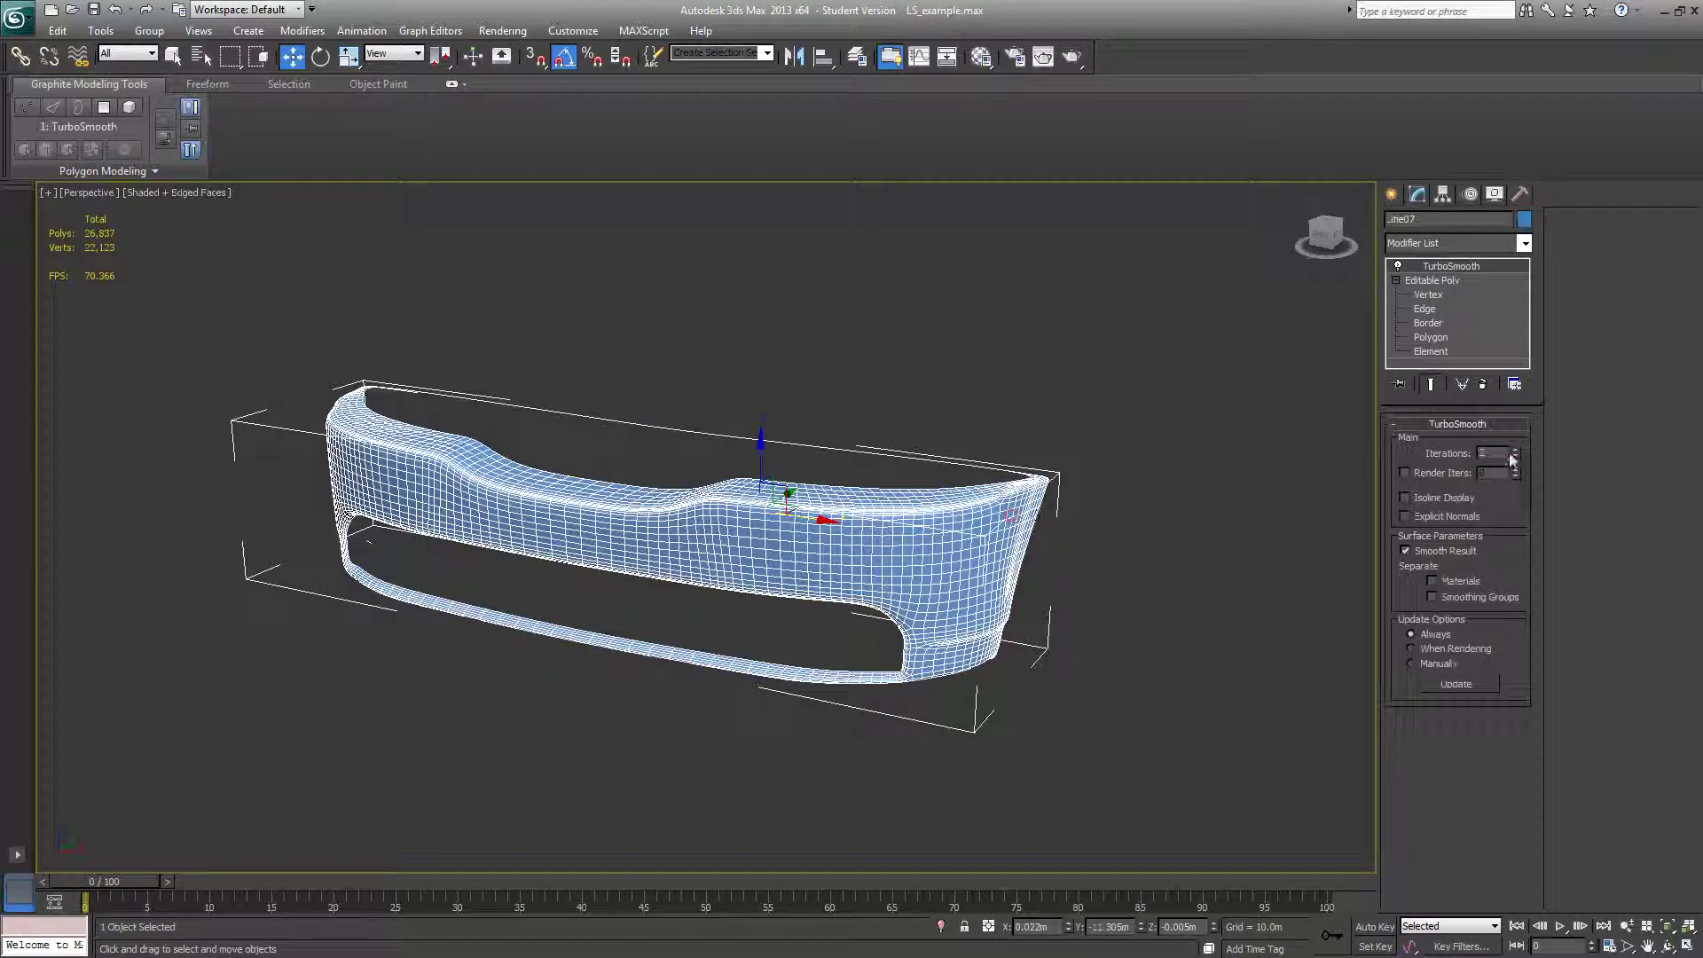
left_click(1514, 456)
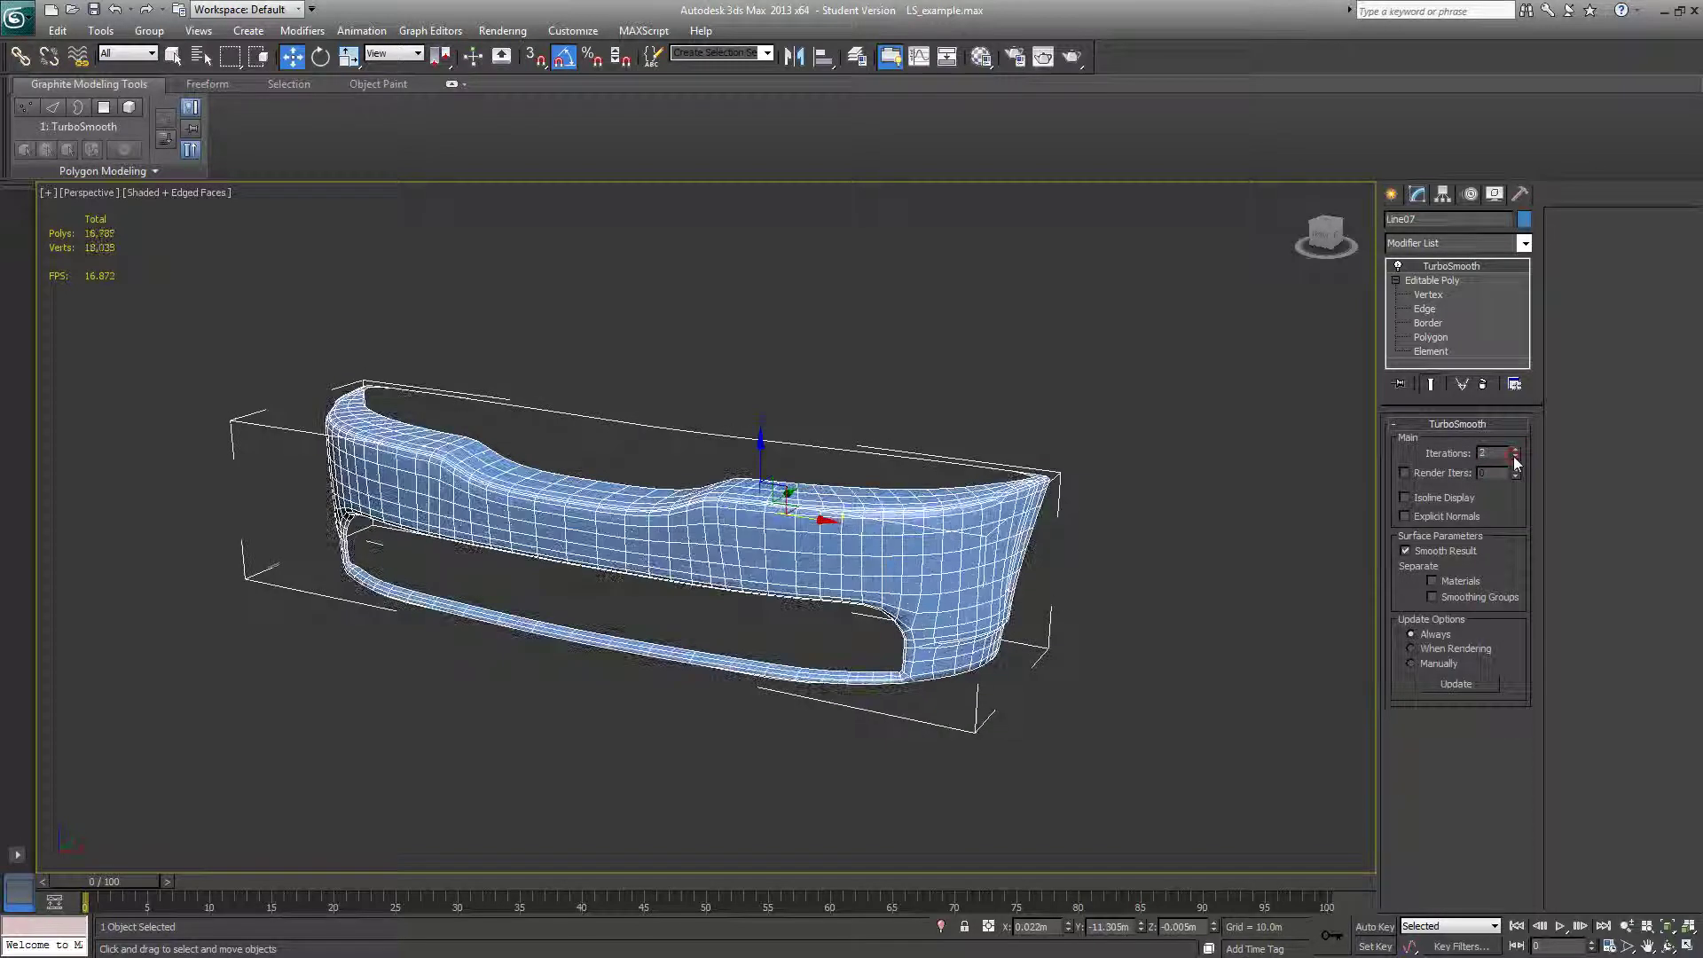
left_click(1513, 456)
Inspect the smoothed bumper's edge flow and mesh density up close along the upper lip
middle_click_drag(1228, 479, 1162, 481, "alt")
left_click(1156, 481)
scroll(1156, 481, "up", 4)
left_click(1103, 489)
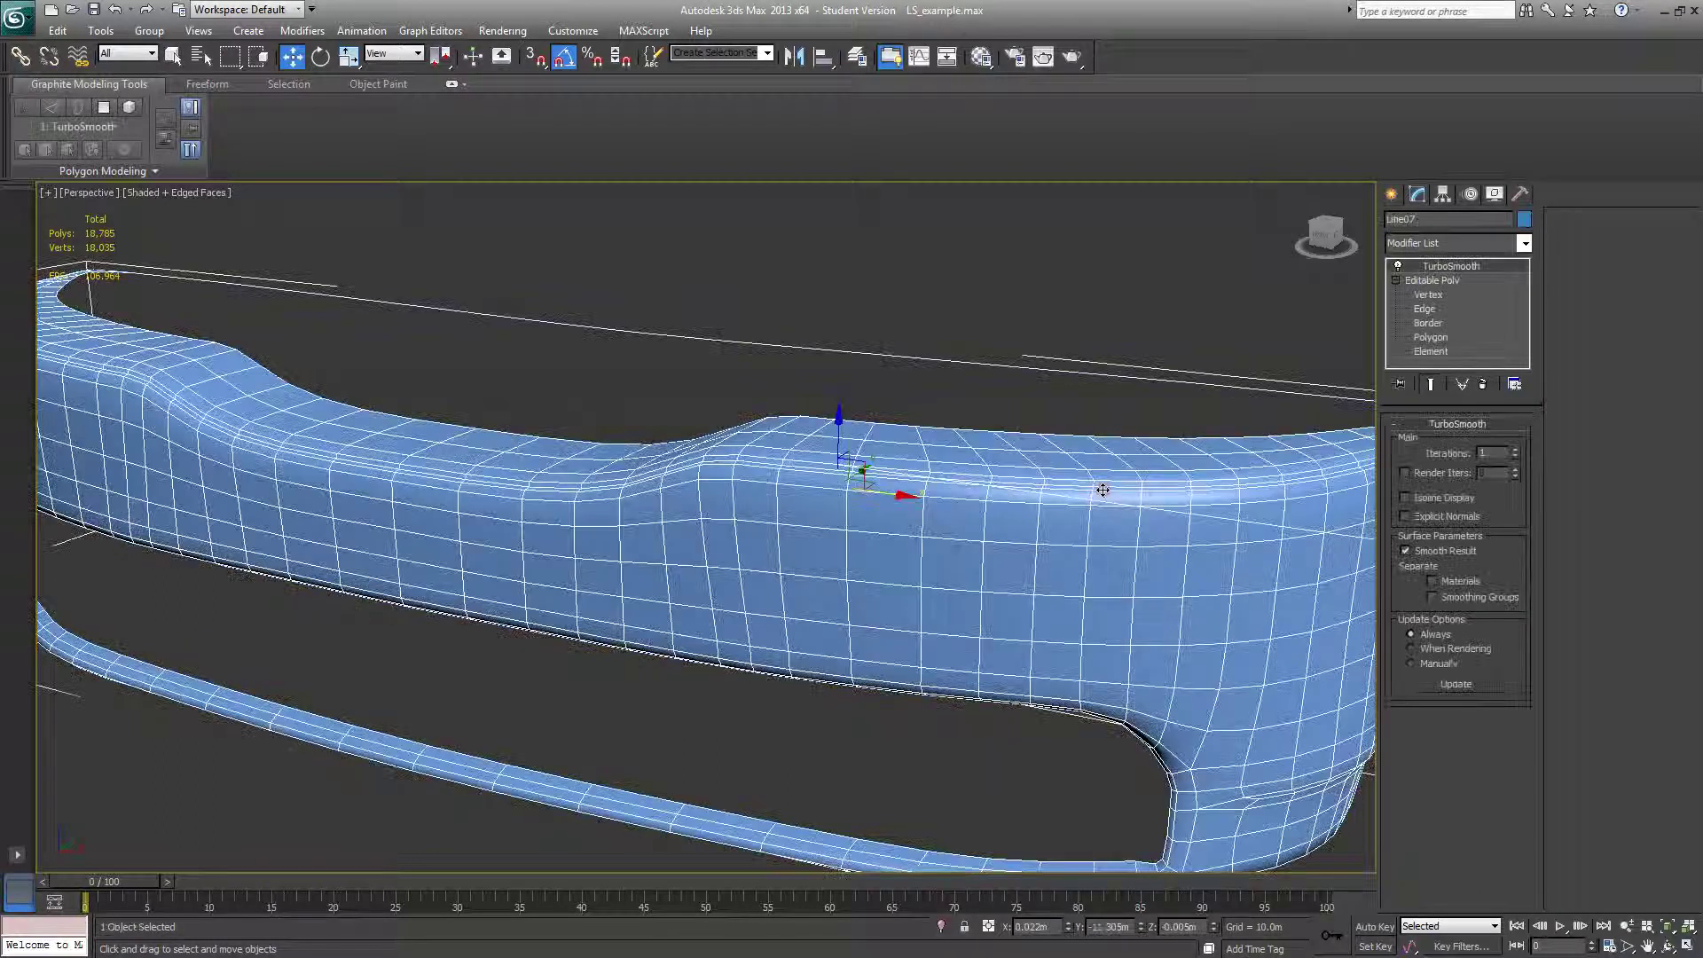
scroll(1109, 490, "down", 5)
scroll(1125, 491, "up", 5)
middle_click_drag(1151, 490, 1161, 487, "alt")
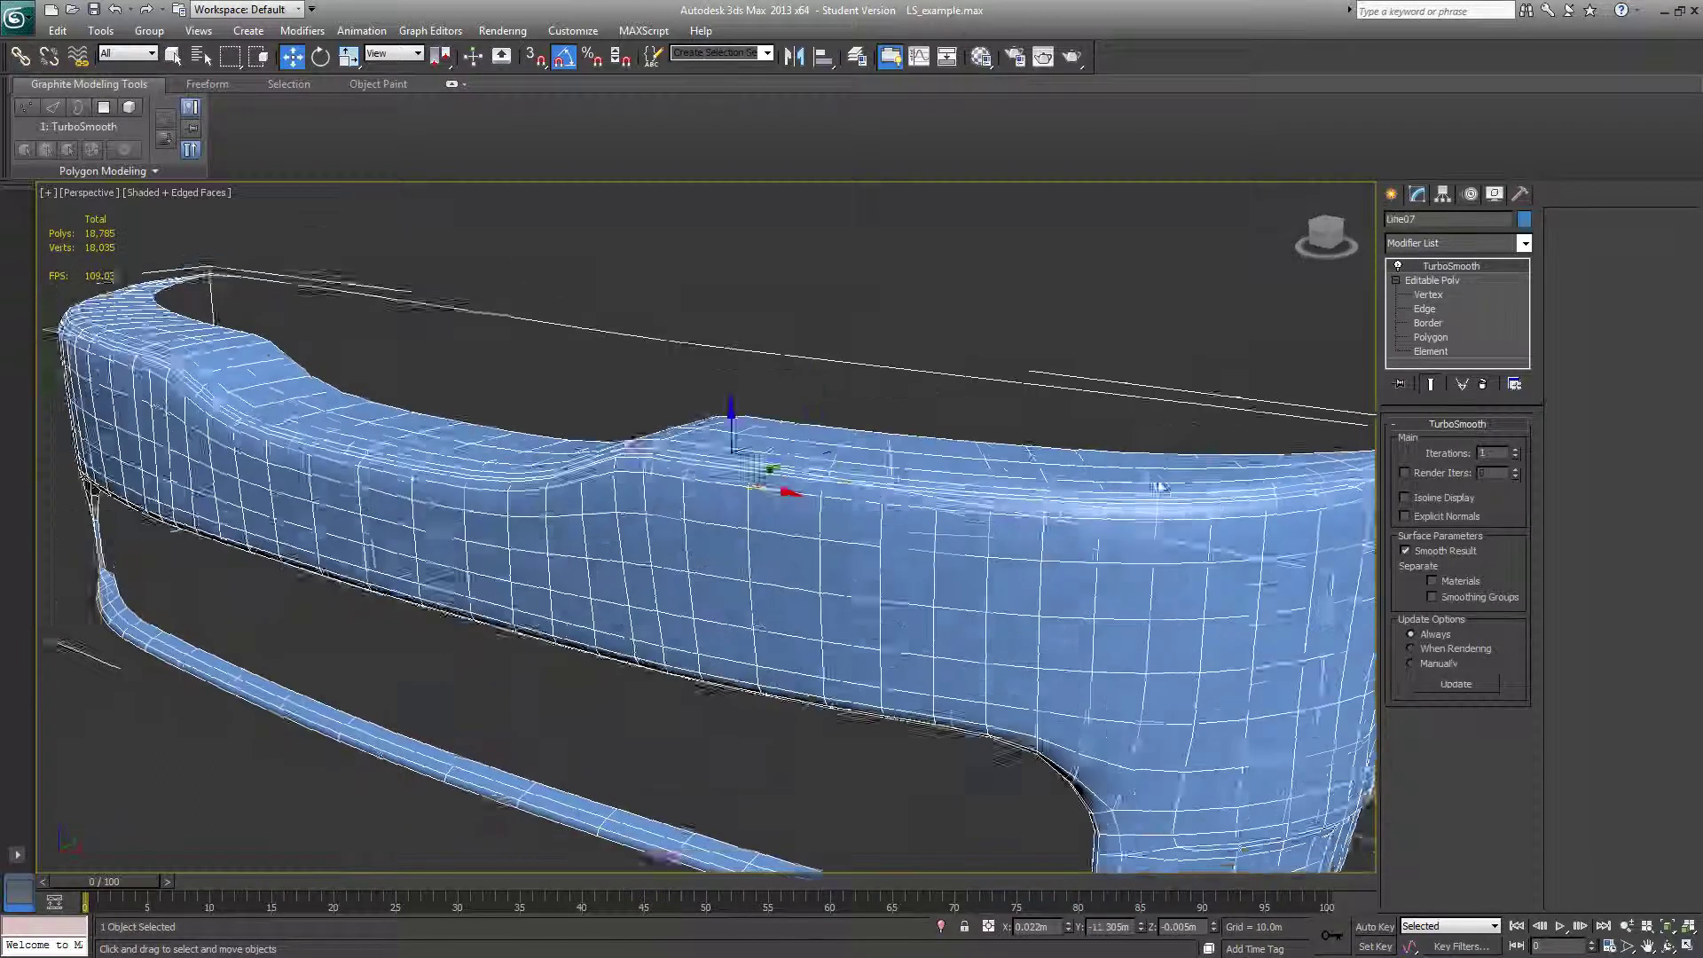
scroll(1160, 484, "down", 5)
scroll(1144, 466, "up", 1)
left_click(1125, 457)
scroll(1105, 458, "up", 4)
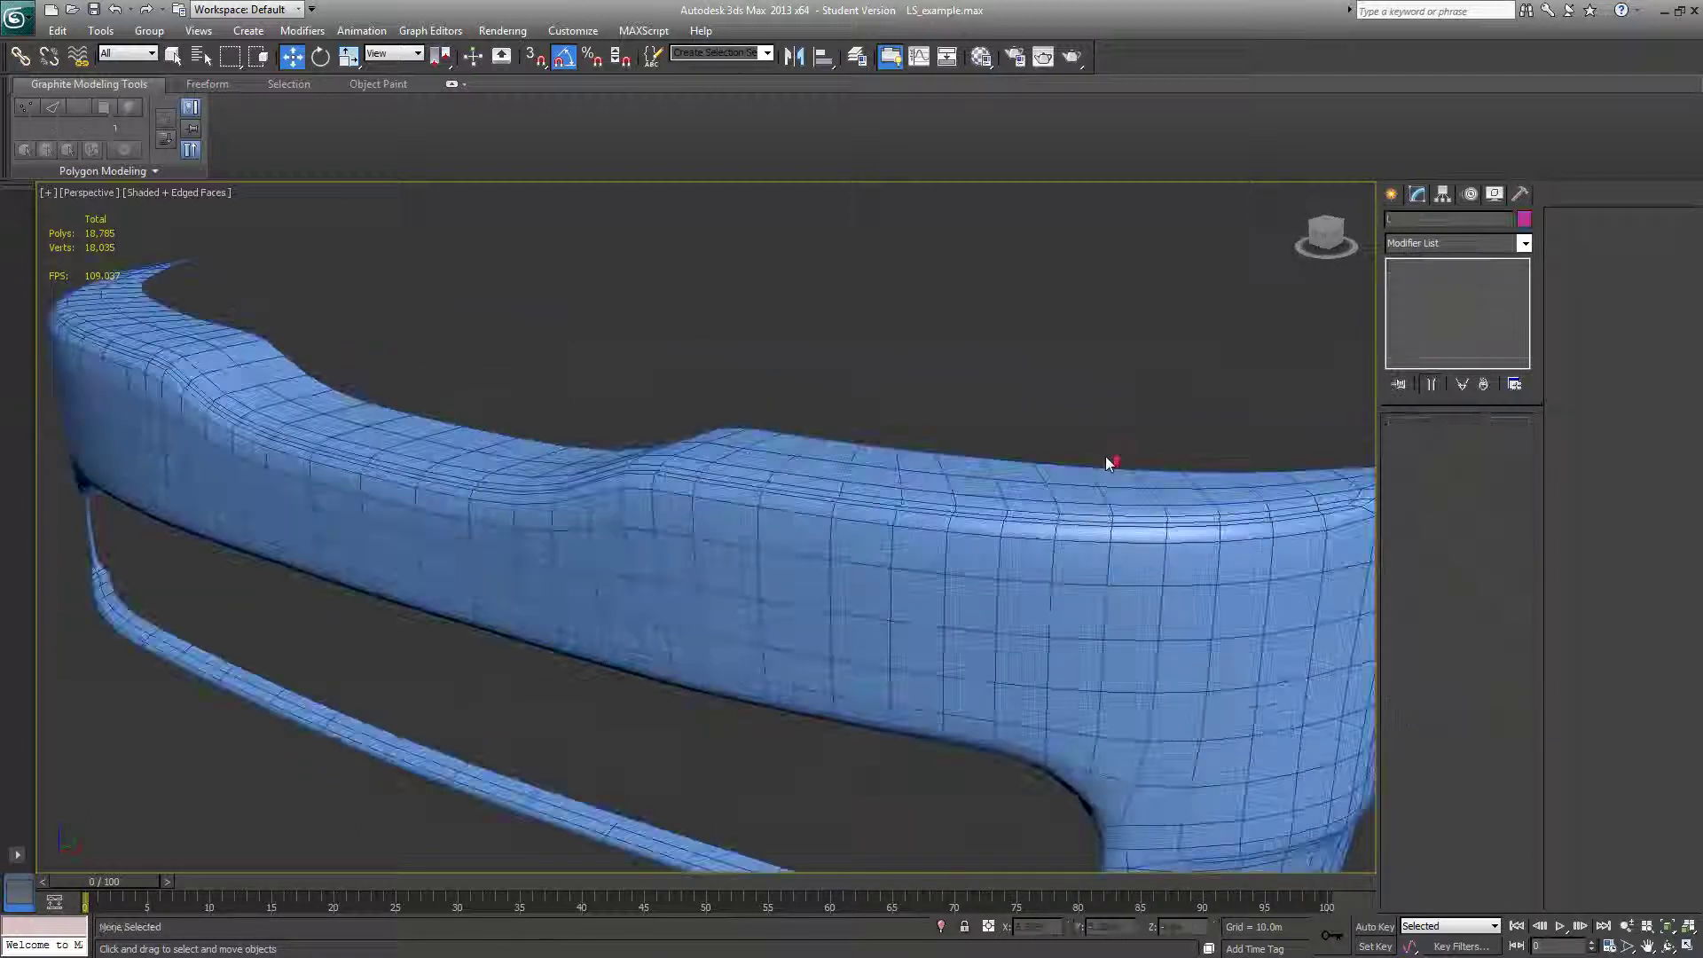
Hide the edged faces and examine the smoothed surface around the bumper's side corner and lower edge
key("F4")
scroll(1100, 457, "up", 5)
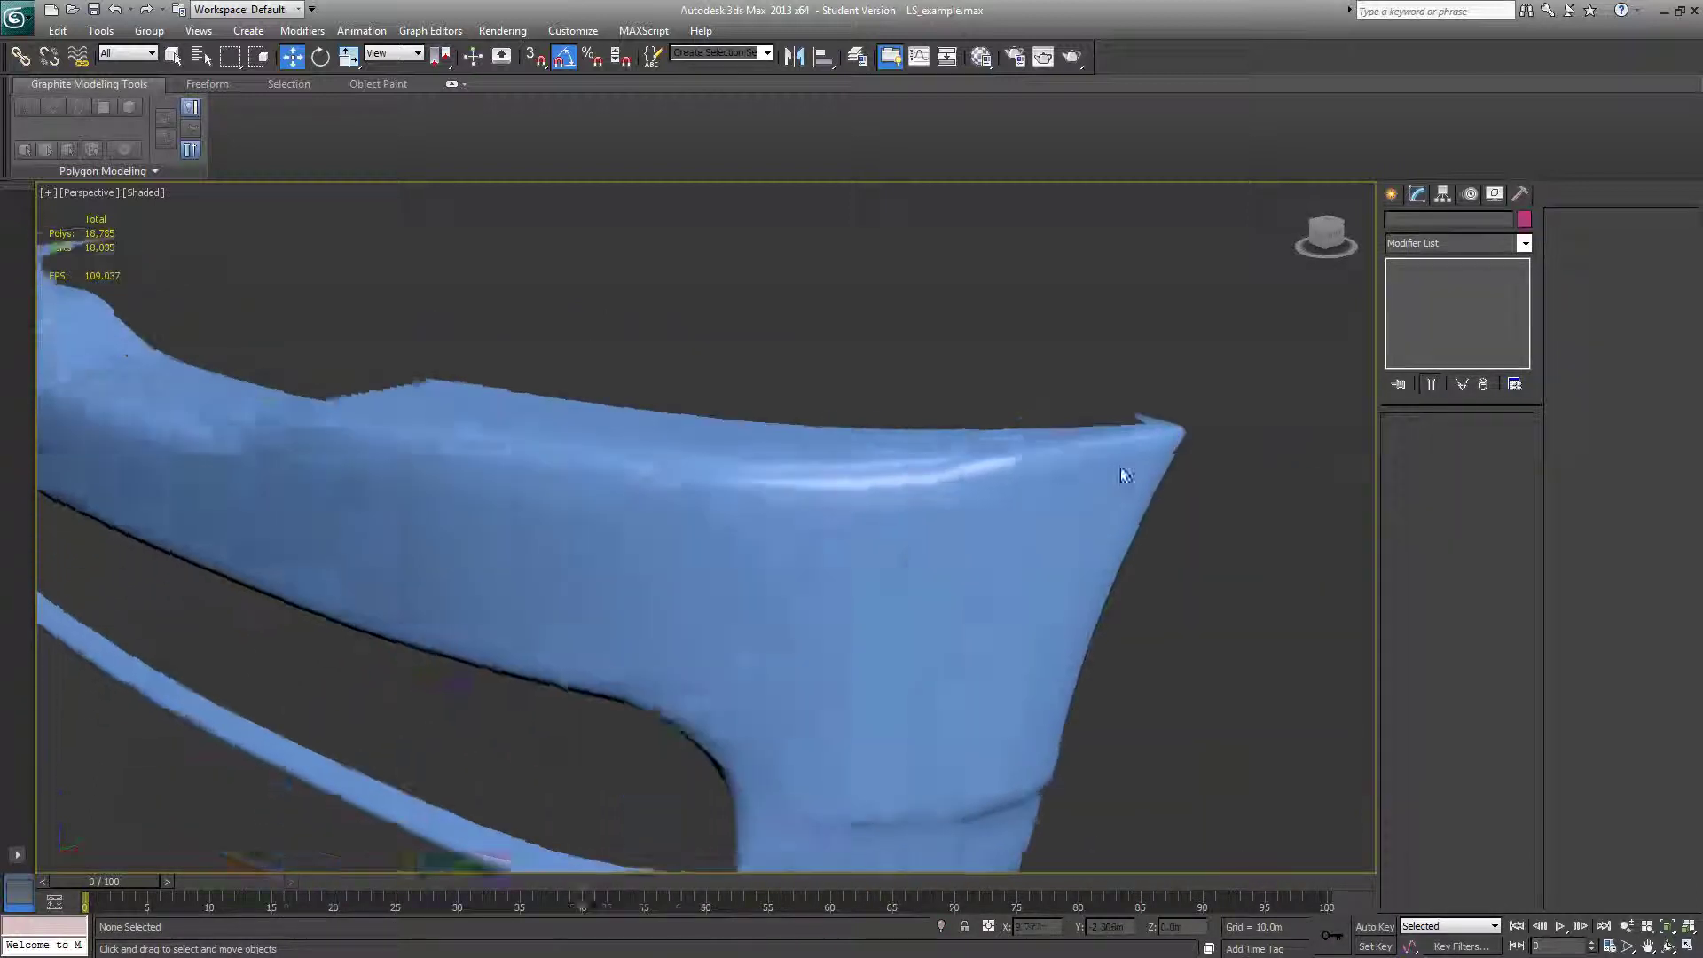
middle_click_drag(1122, 469, 1144, 469, "alt")
middle_click_drag(1014, 685, 1008, 673, "alt")
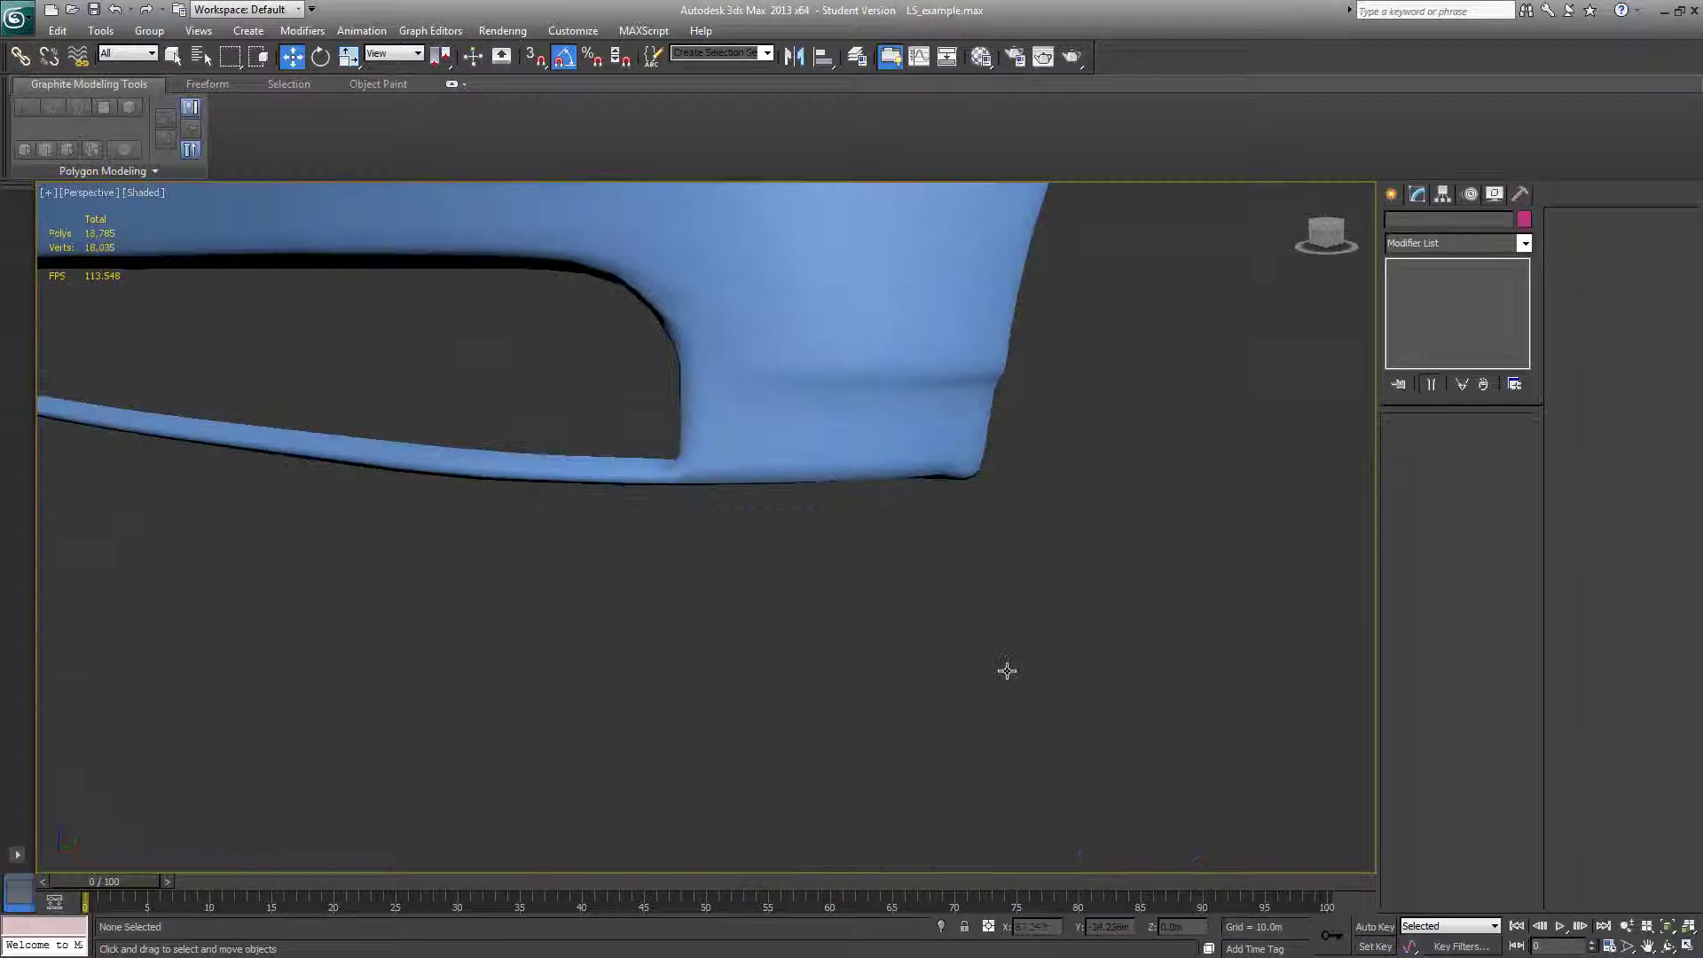
middle_click_drag(922, 411, 939, 461, "alt")
scroll(927, 438, "down", 5)
left_click(940, 461)
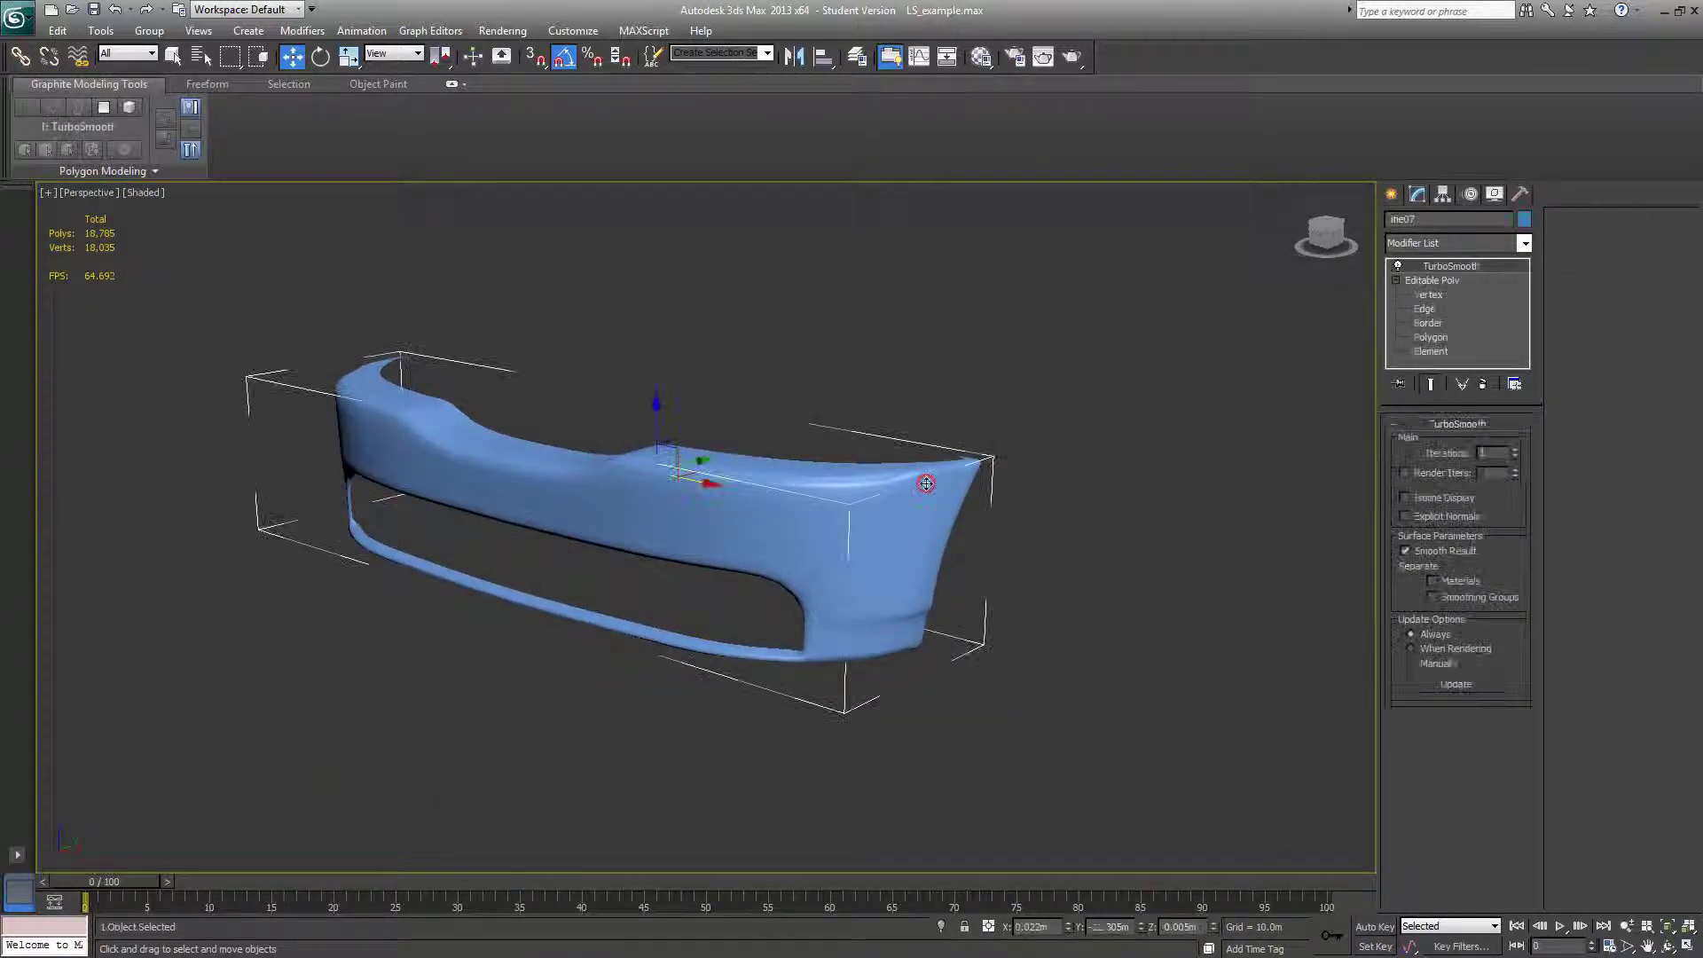
scroll(798, 506, "up", 5)
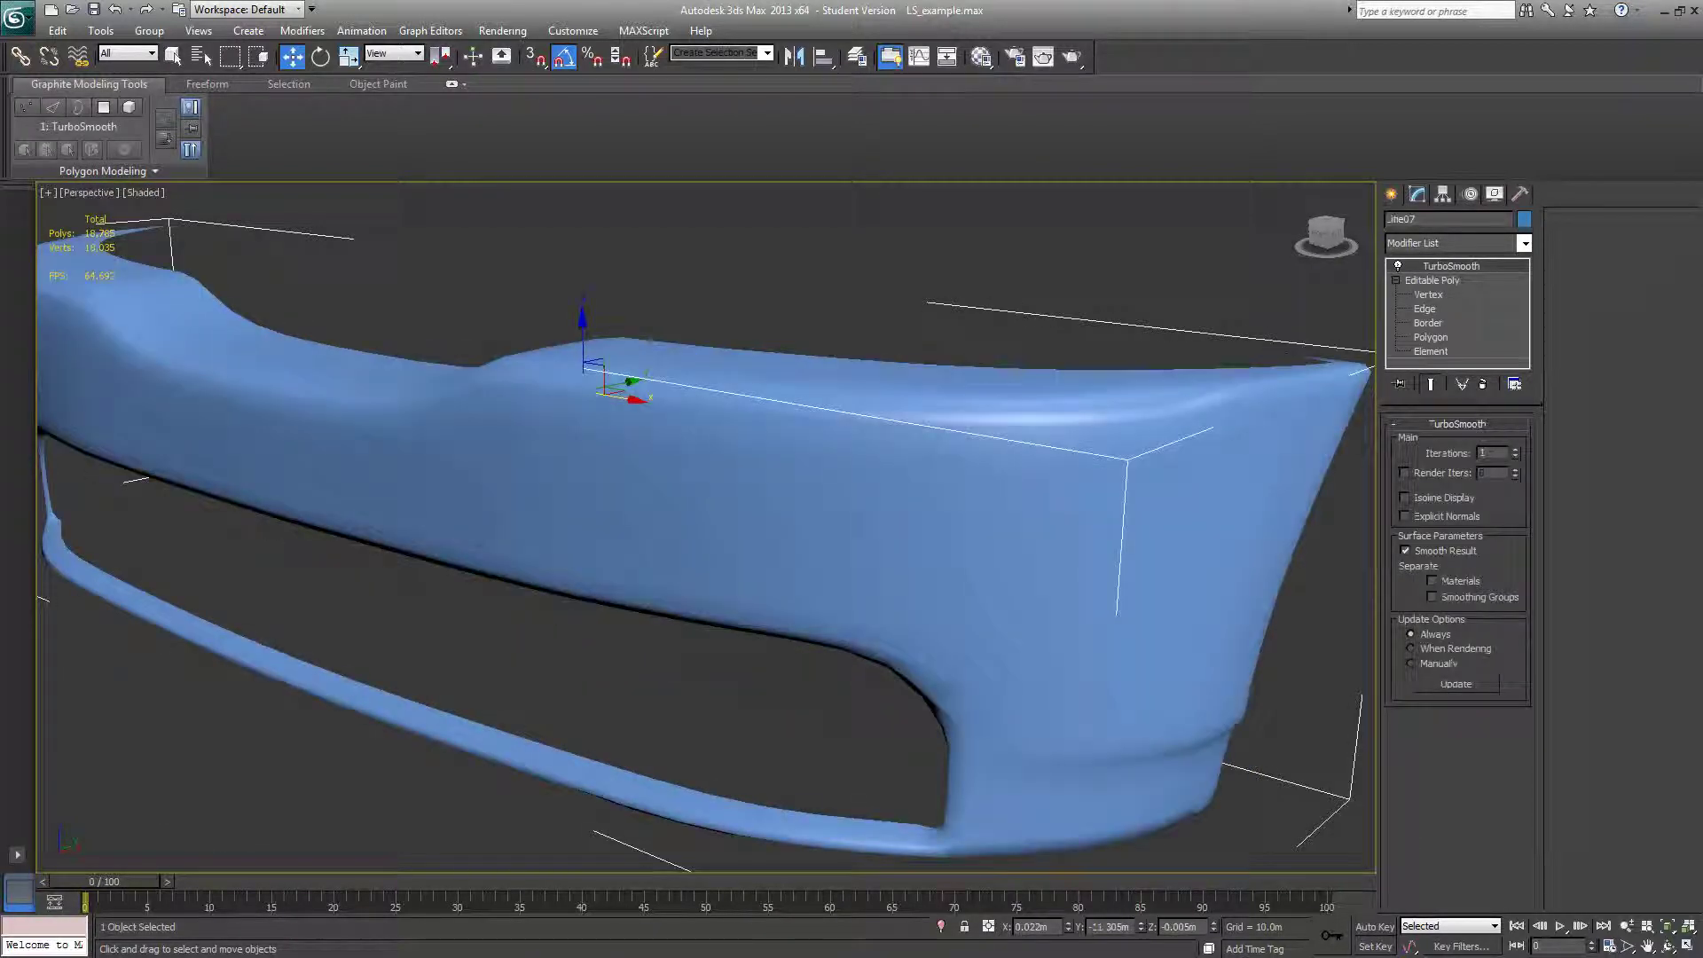
Go back to the Editable Poly level beneath TurboSmooth, display edged faces, and toggle the end result on and off
left_click(1435, 282)
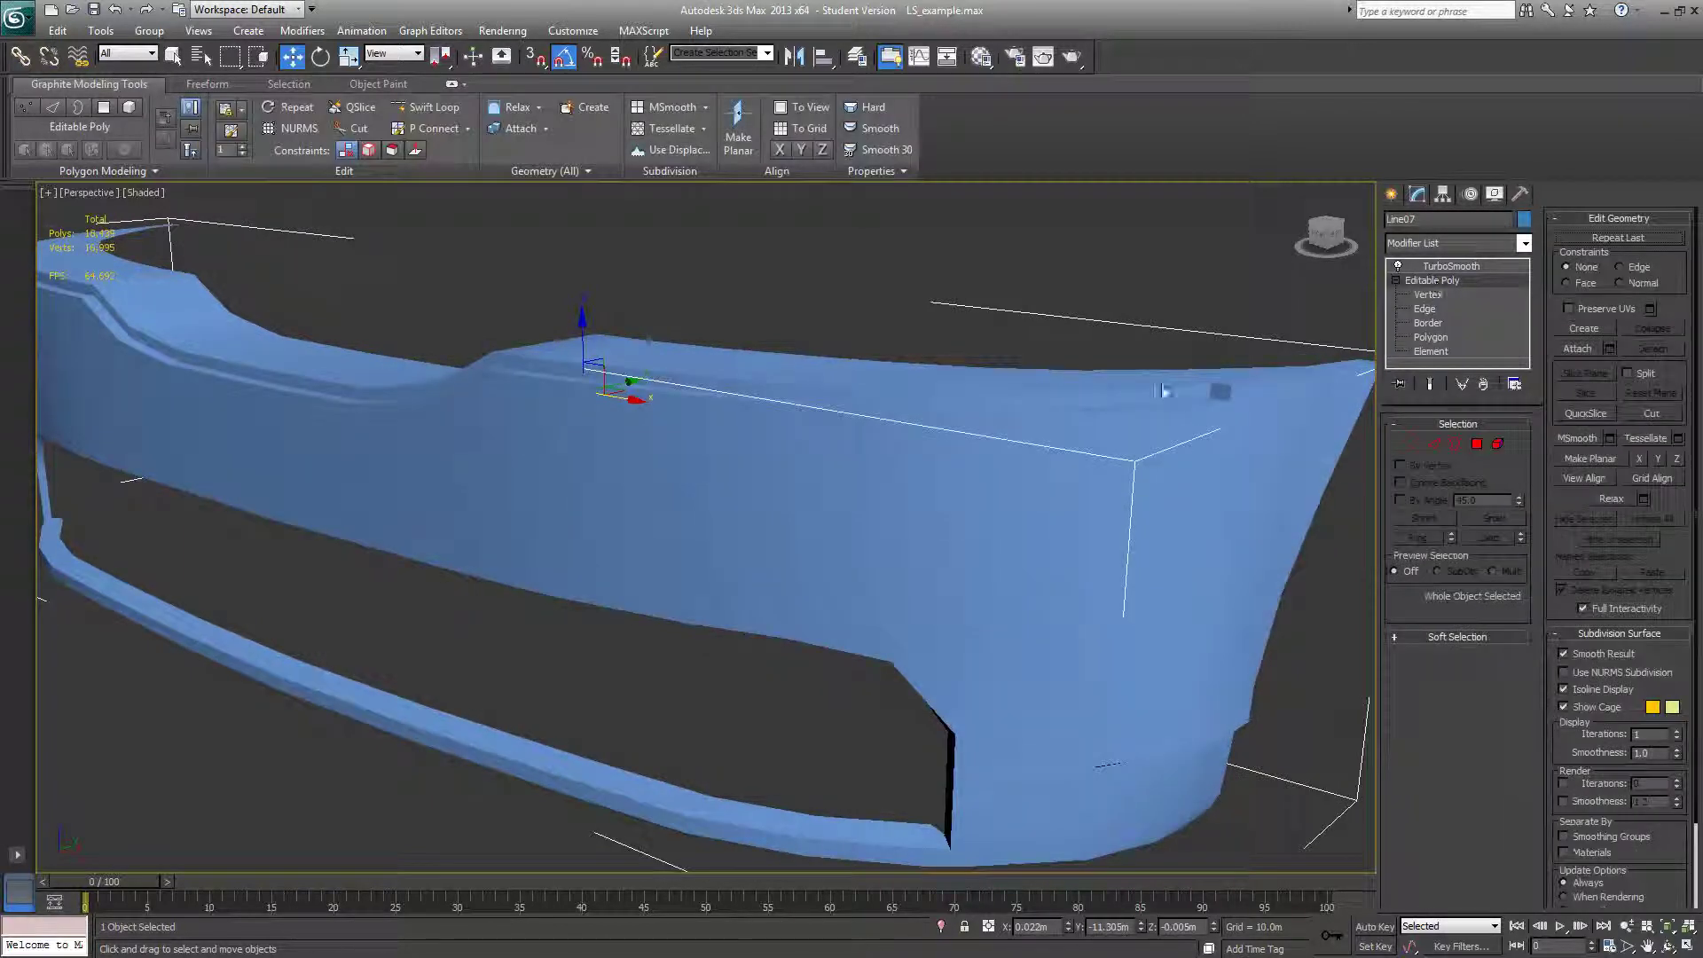
middle_click_drag(1164, 390, 1130, 395, "alt")
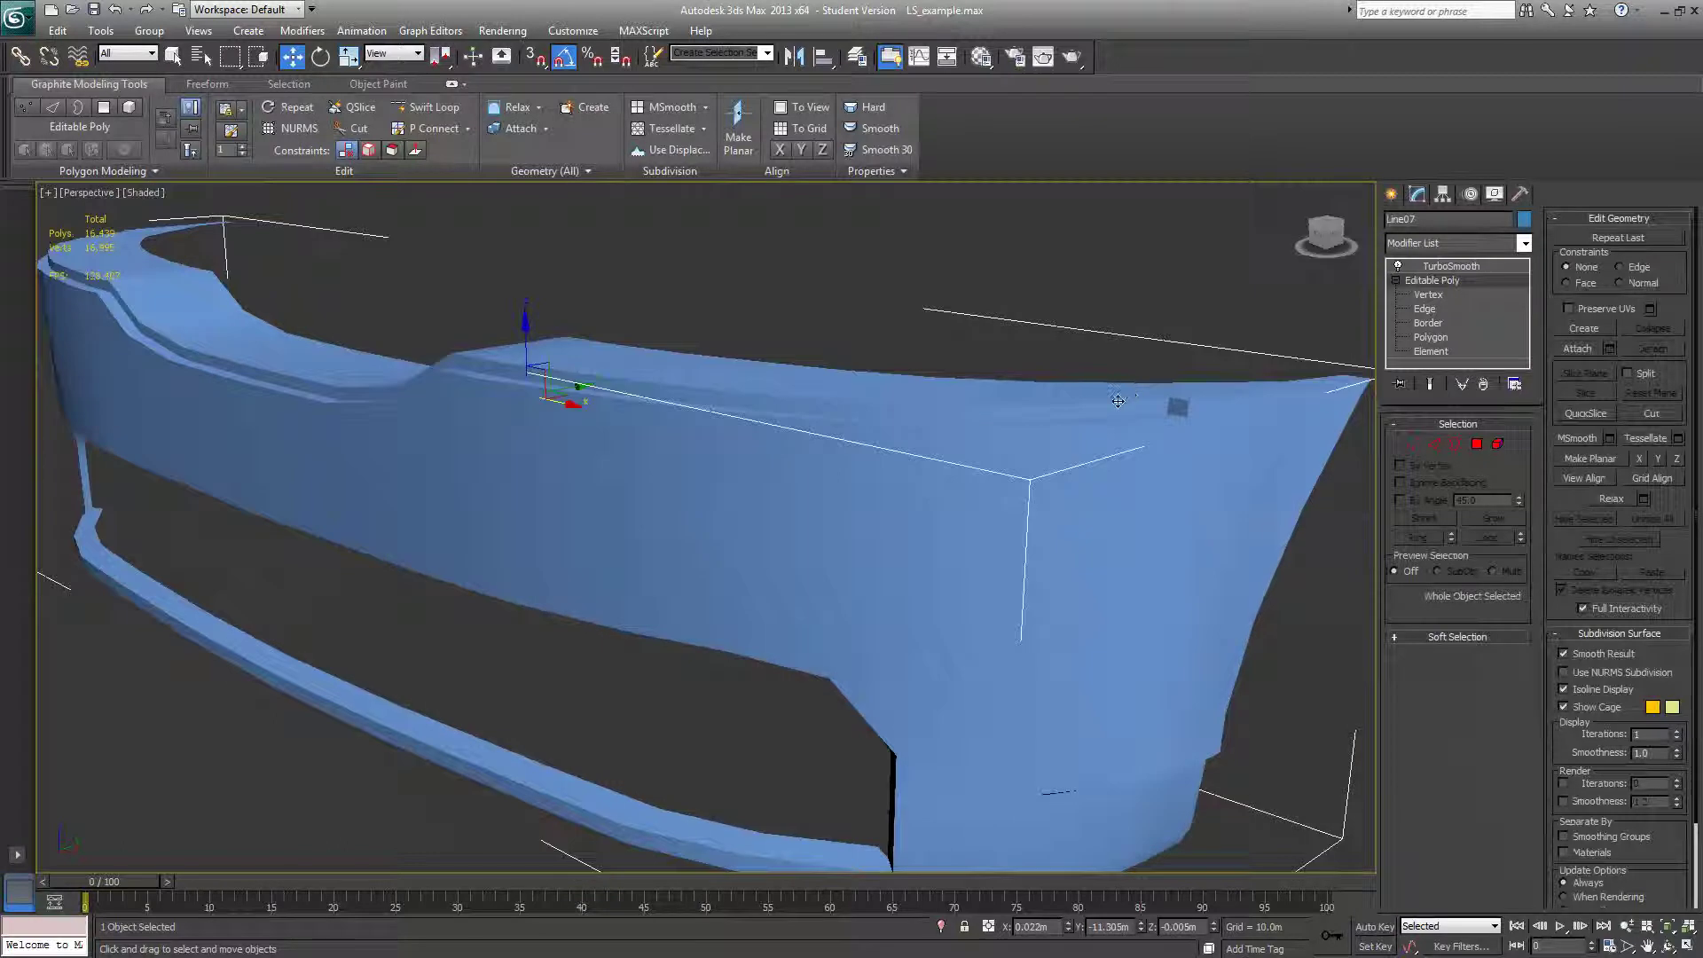
key("F4")
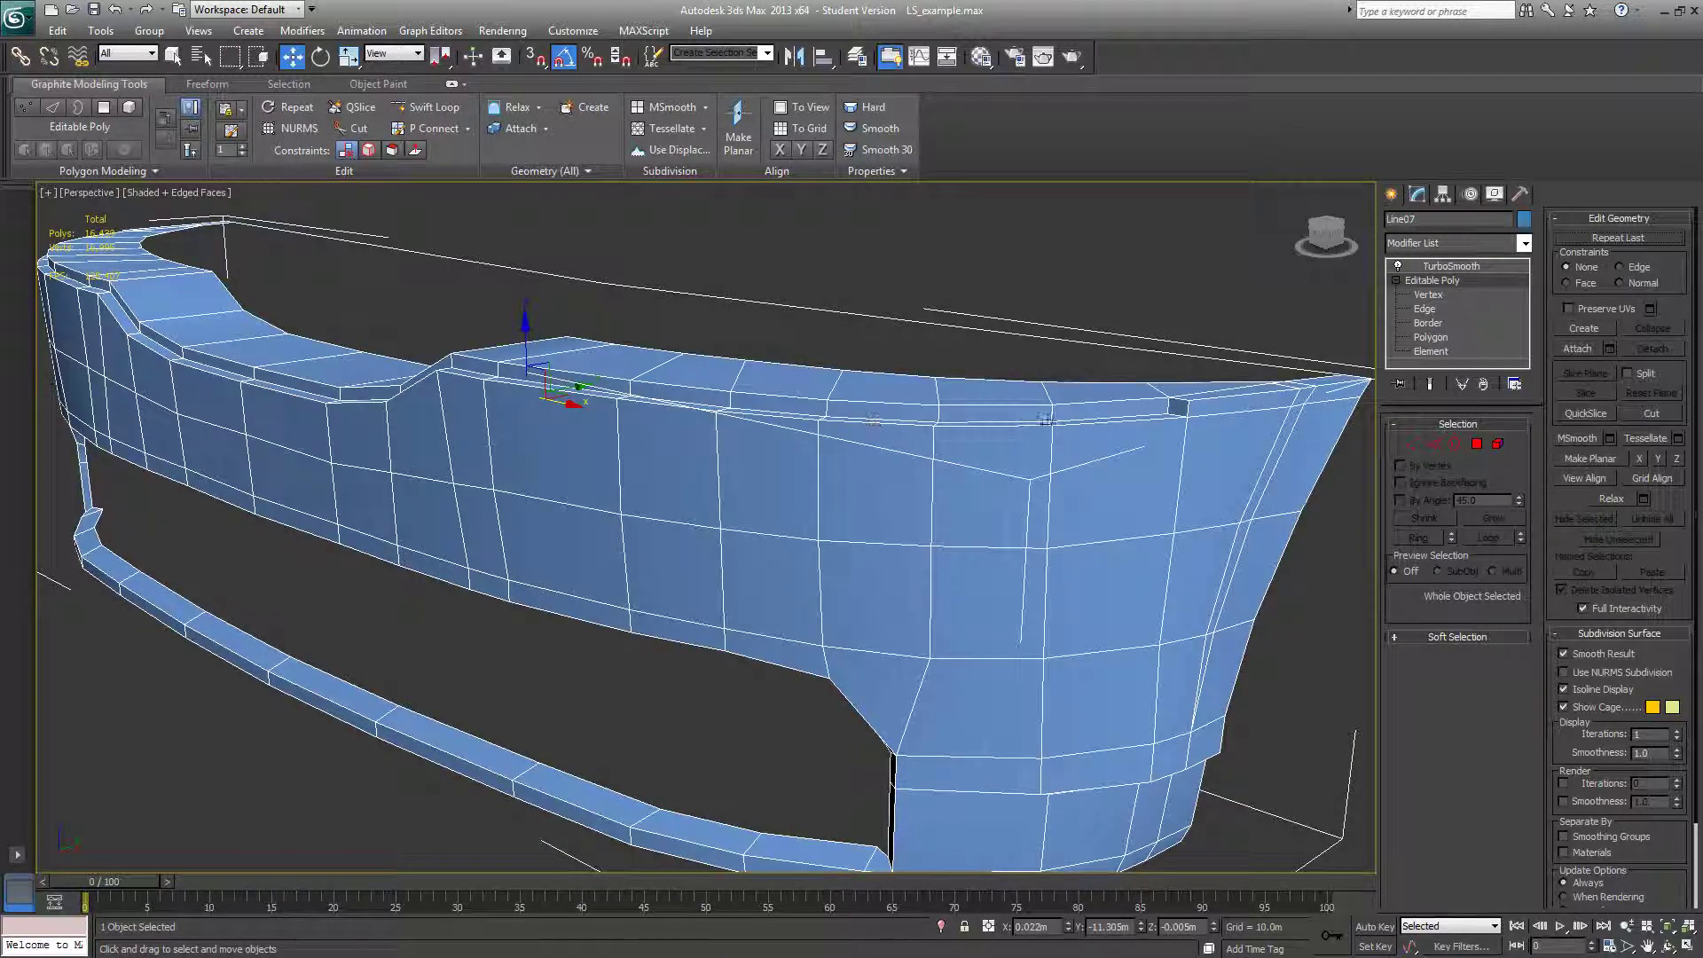
mouse_move(1045, 419)
middle_mouse_down("alt")
mouse_move(1002, 435)
mouse_move(1069, 433)
middle_mouse_up("alt")
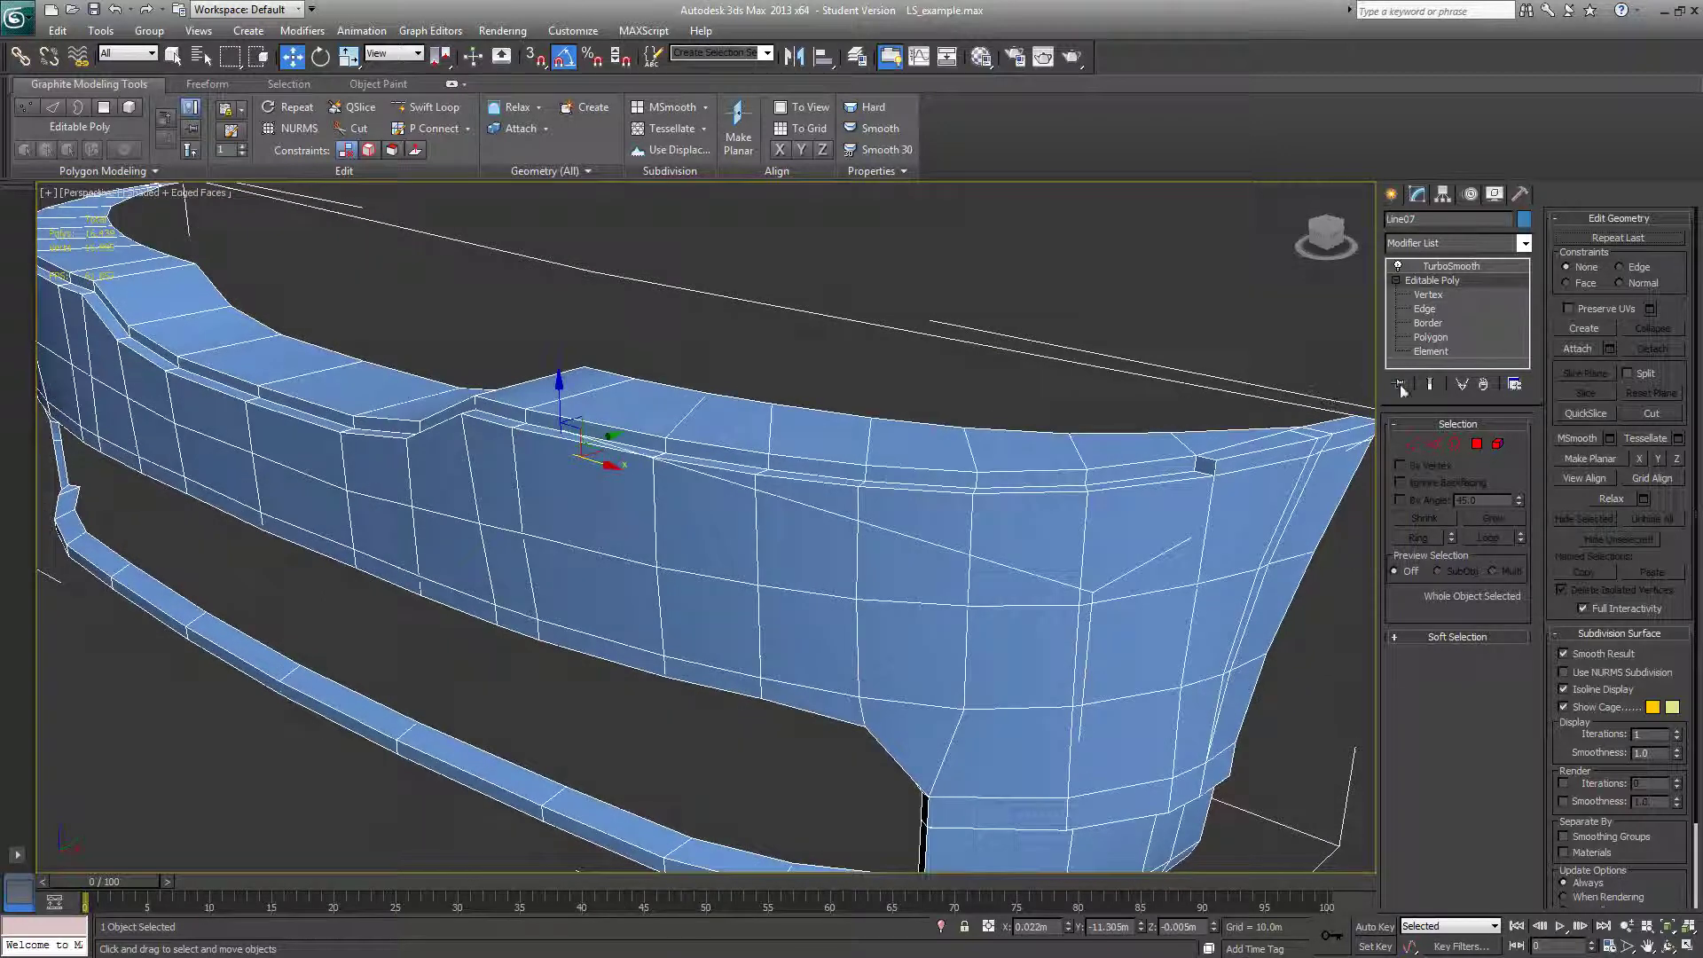
left_click(1431, 384)
left_click(1432, 383)
Switch to vertex editing and check the vertices at both ends of the vertical edge below the bumper's upper lip near the corner
left_click(1413, 445)
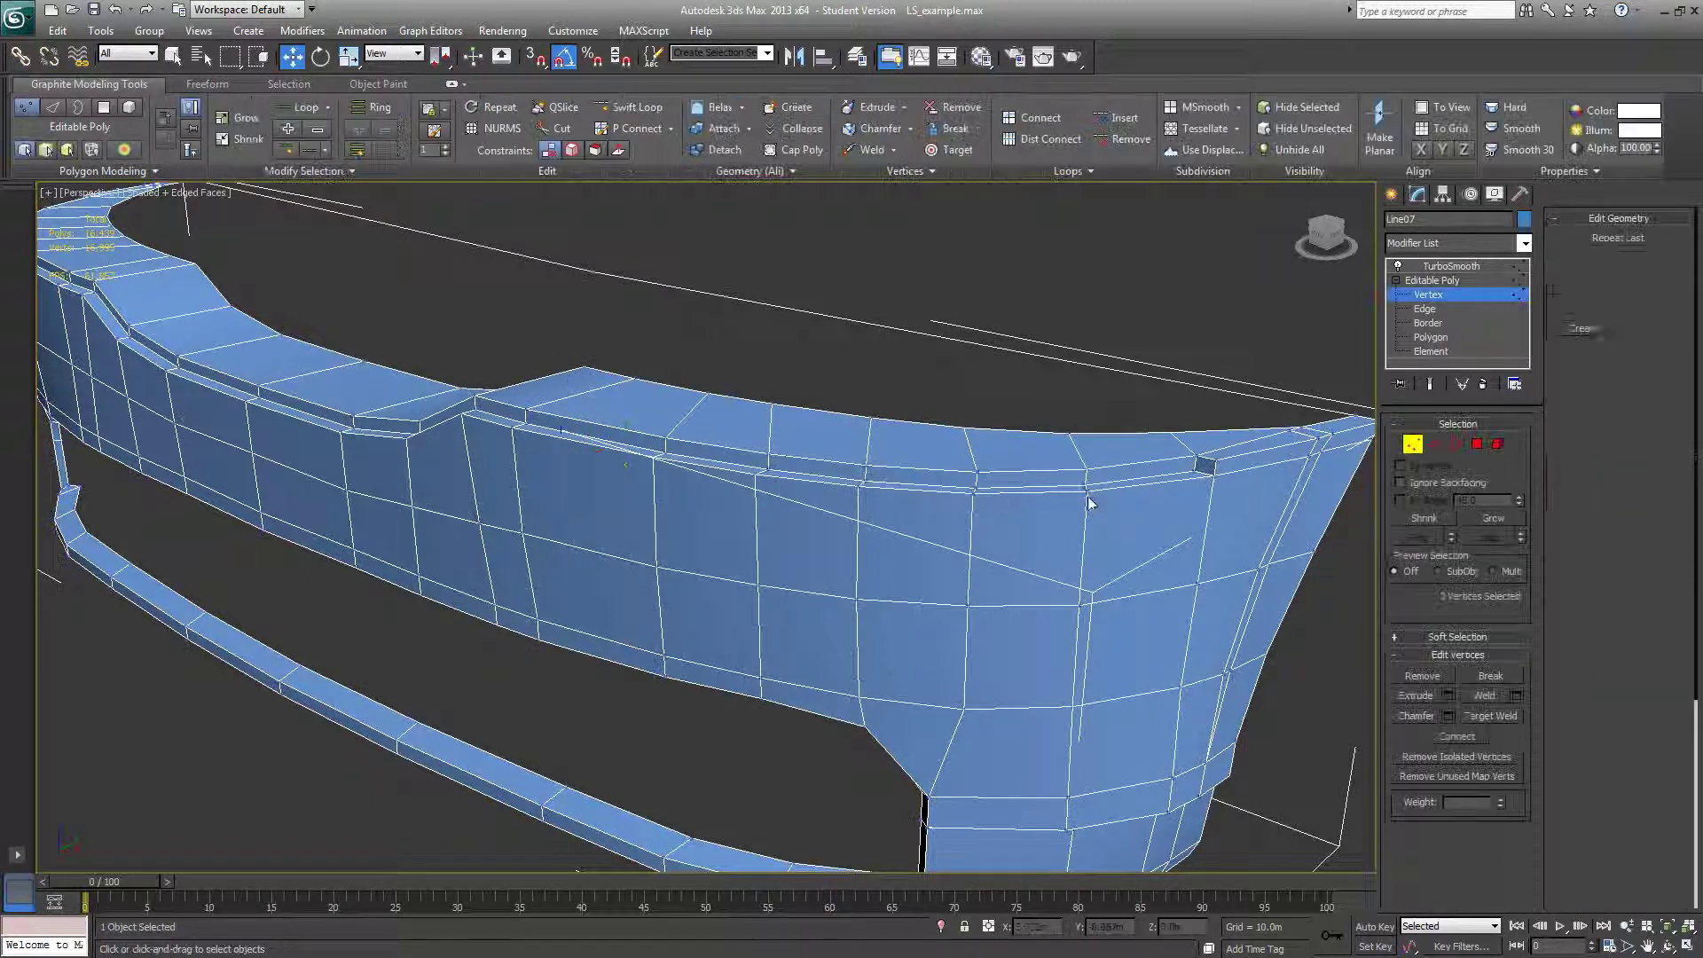
left_click(1087, 489)
left_click(1082, 599)
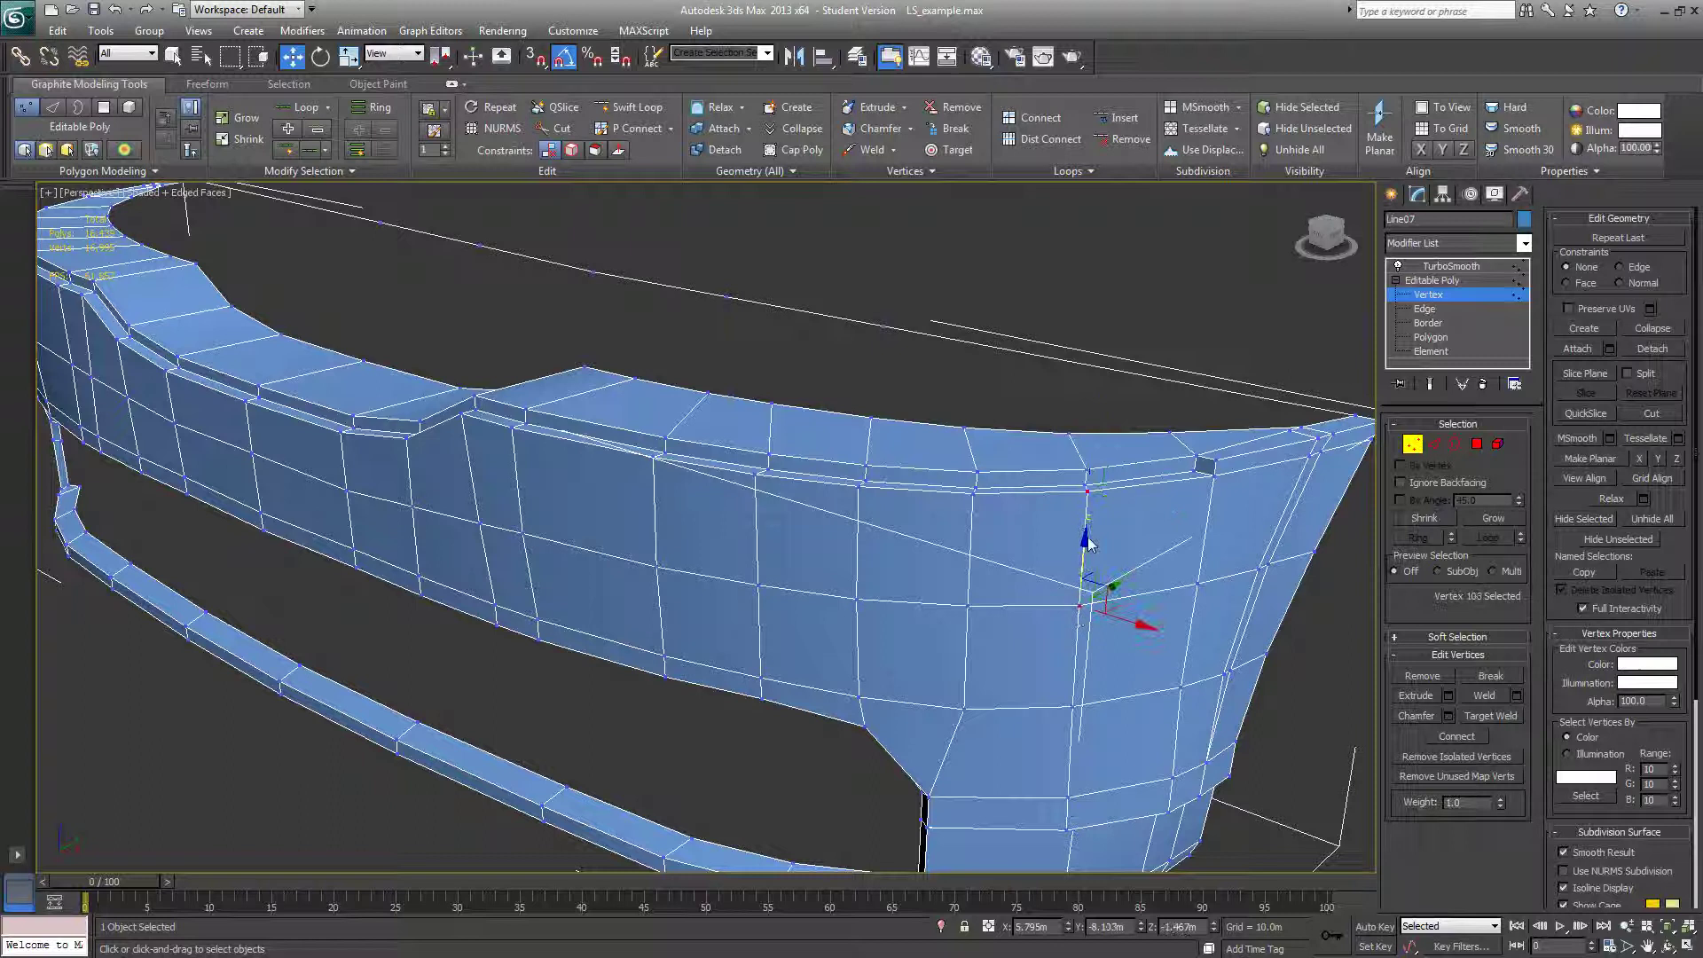
left_click(1086, 484)
left_click(1088, 491)
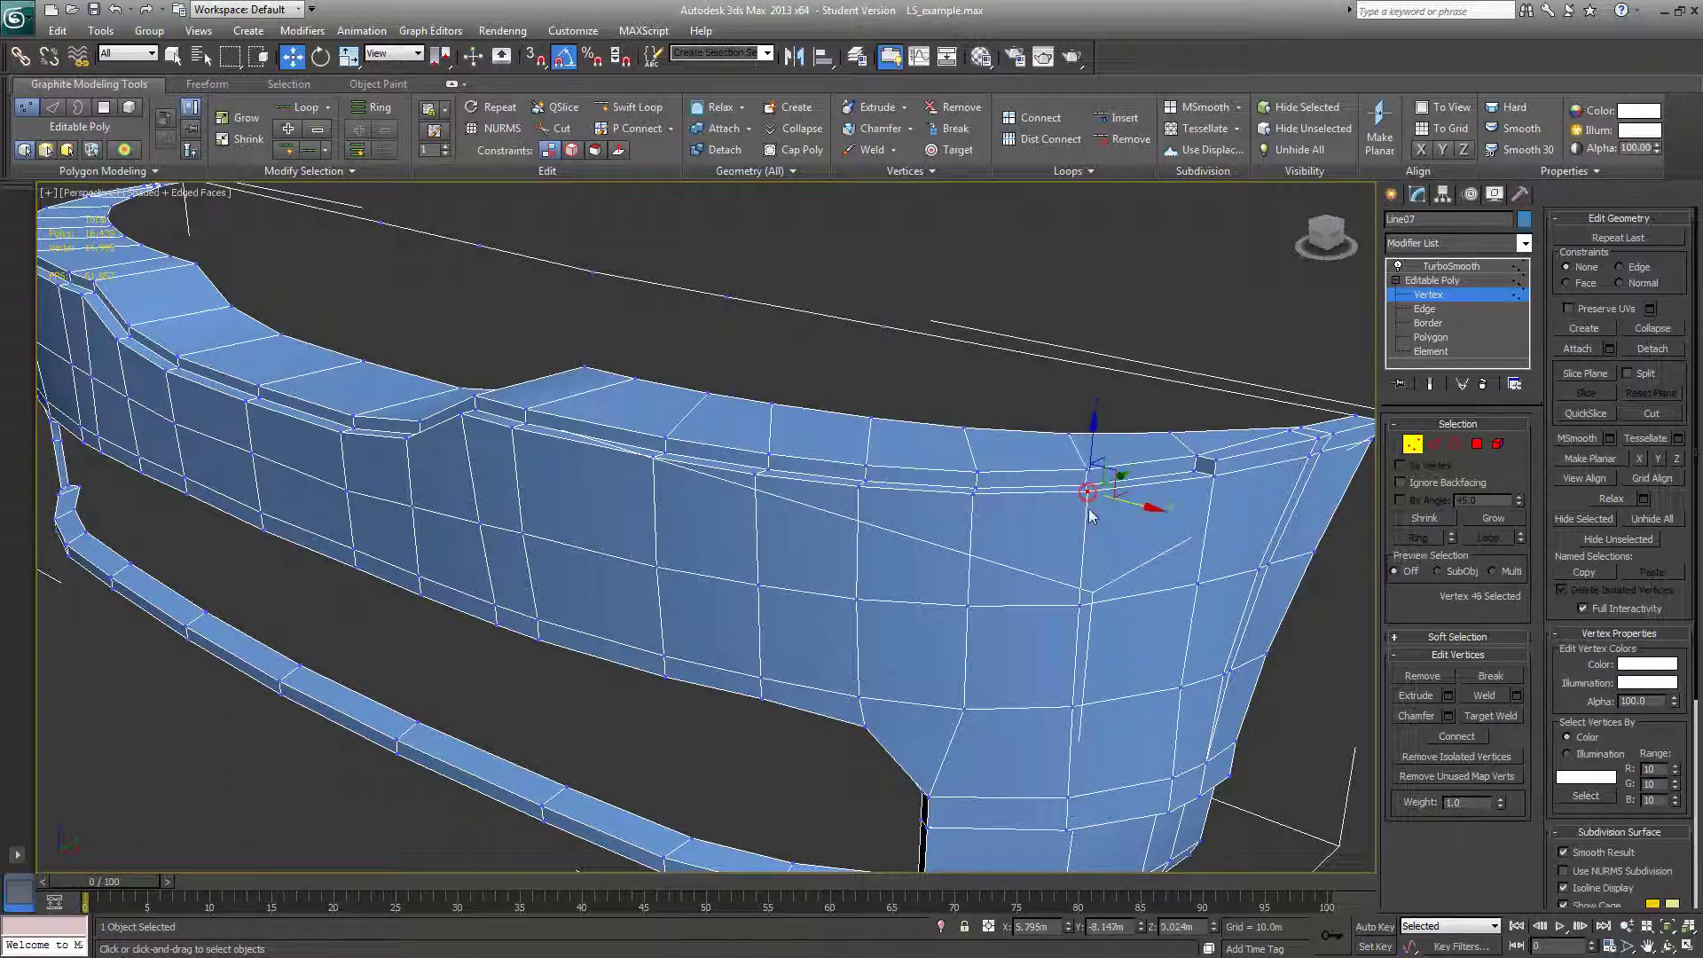
left_click(1083, 600)
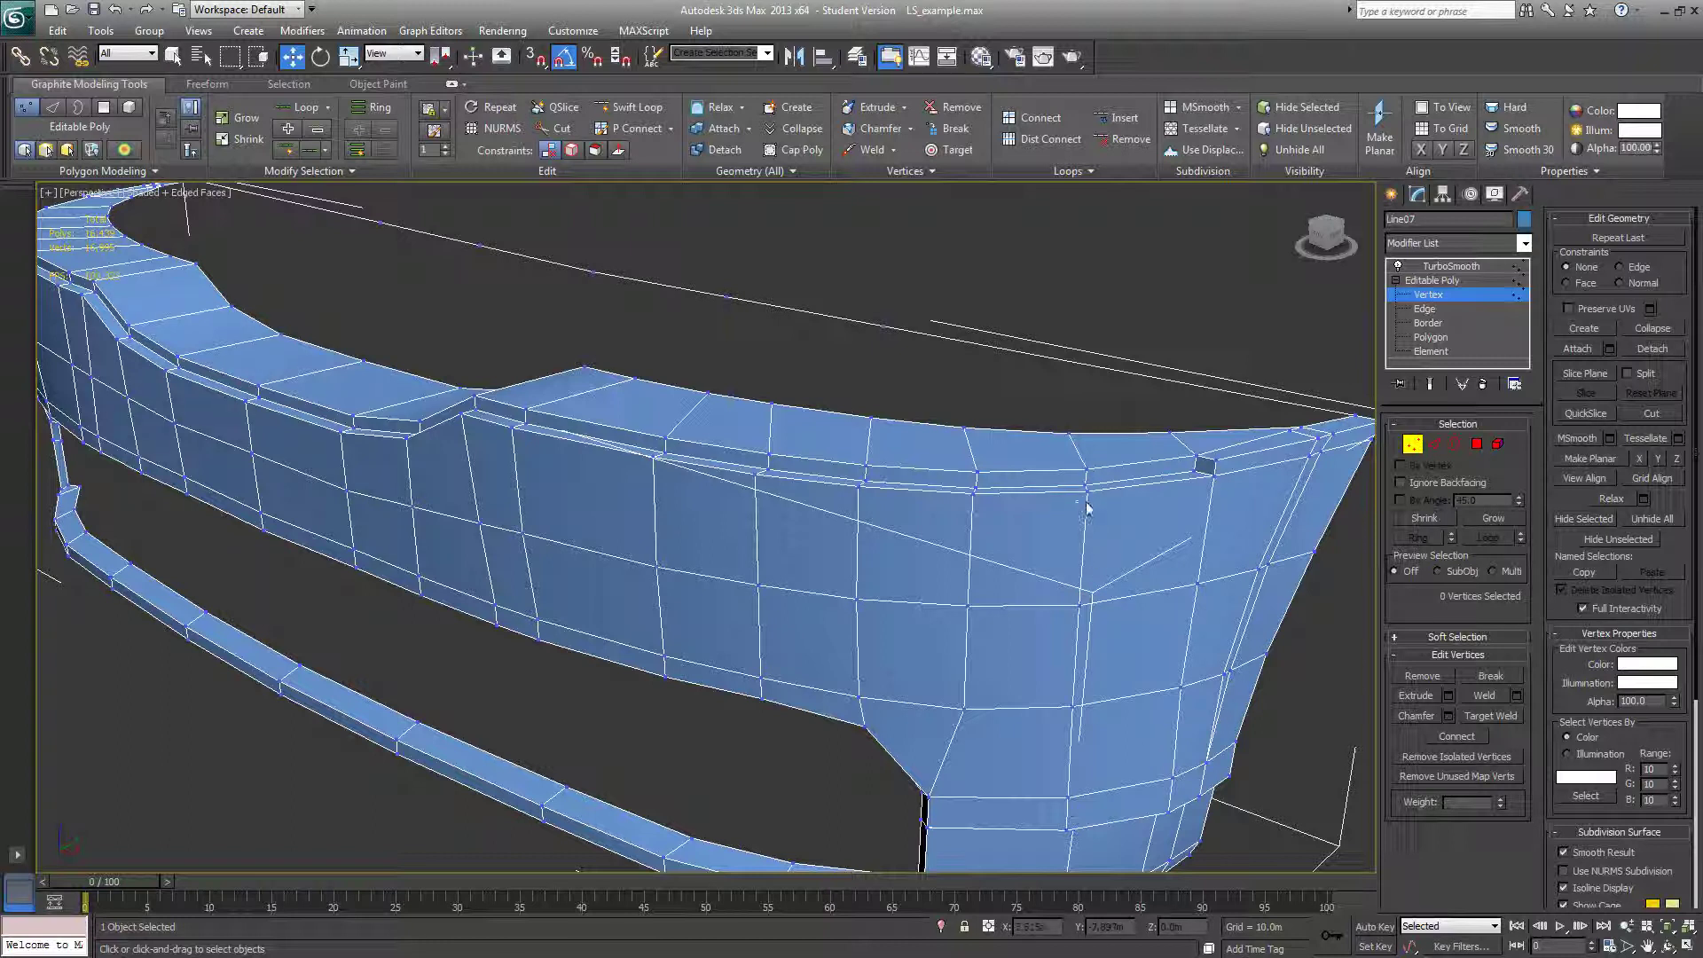
mouse_move(1113, 511)
middle_mouse_down("alt")
mouse_move(1127, 508)
mouse_move(1111, 509)
middle_mouse_up("alt")
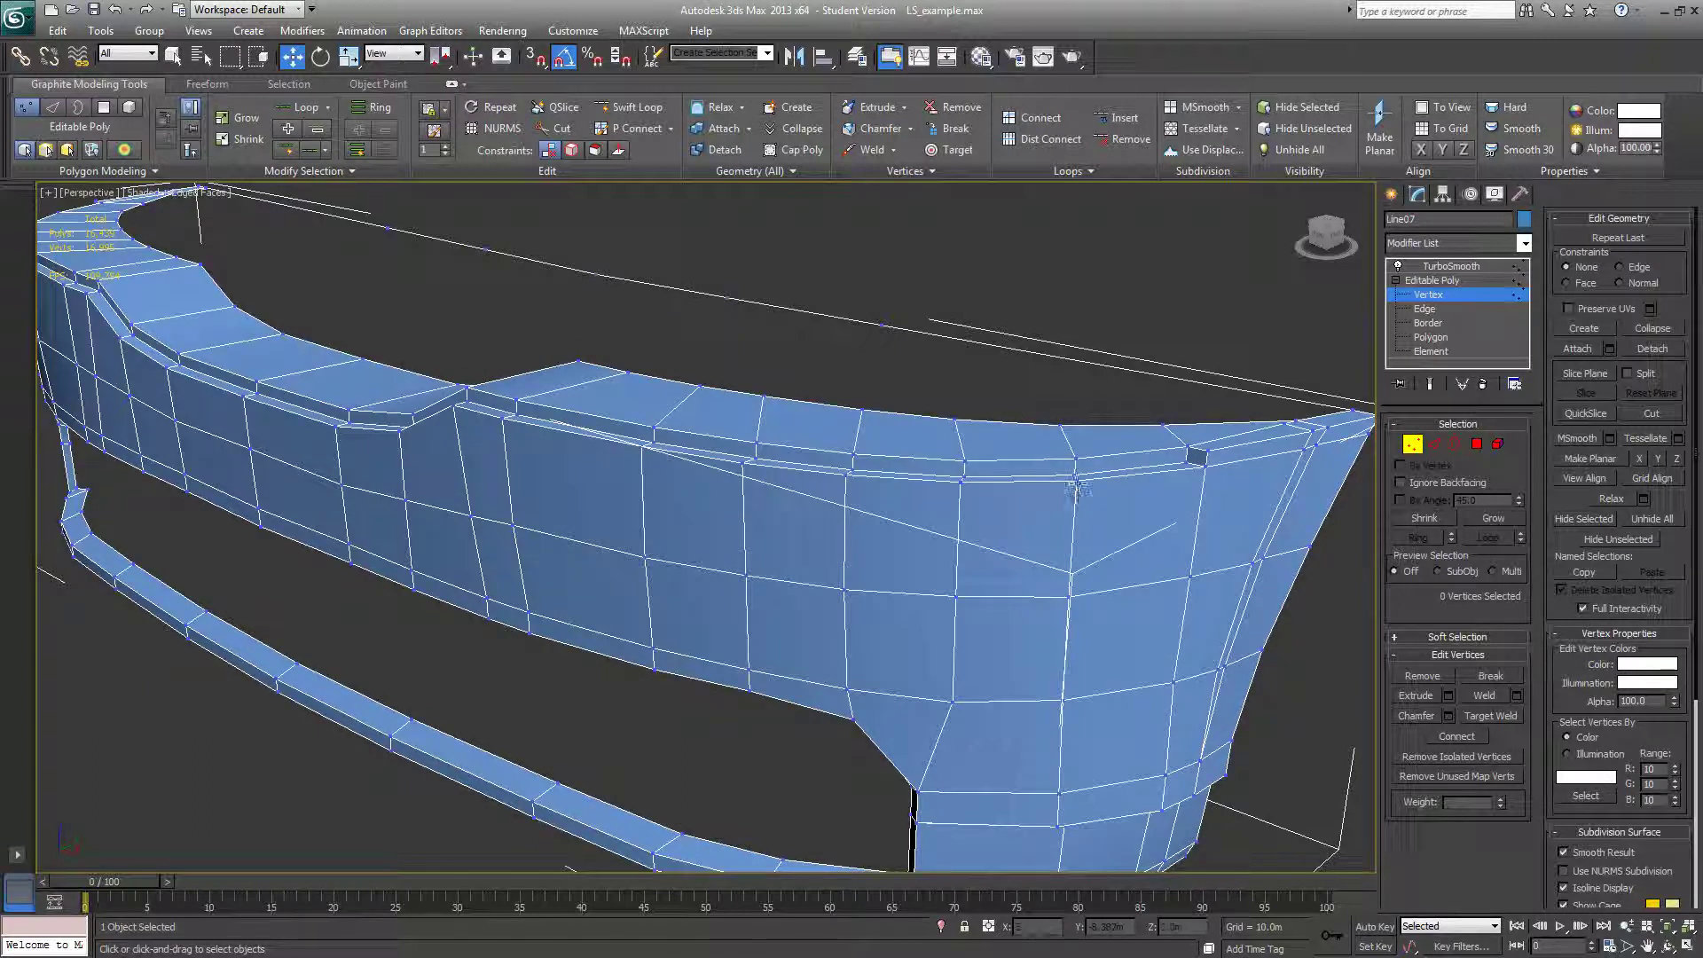
middle_click_drag(1091, 498, 842, 305, "alt")
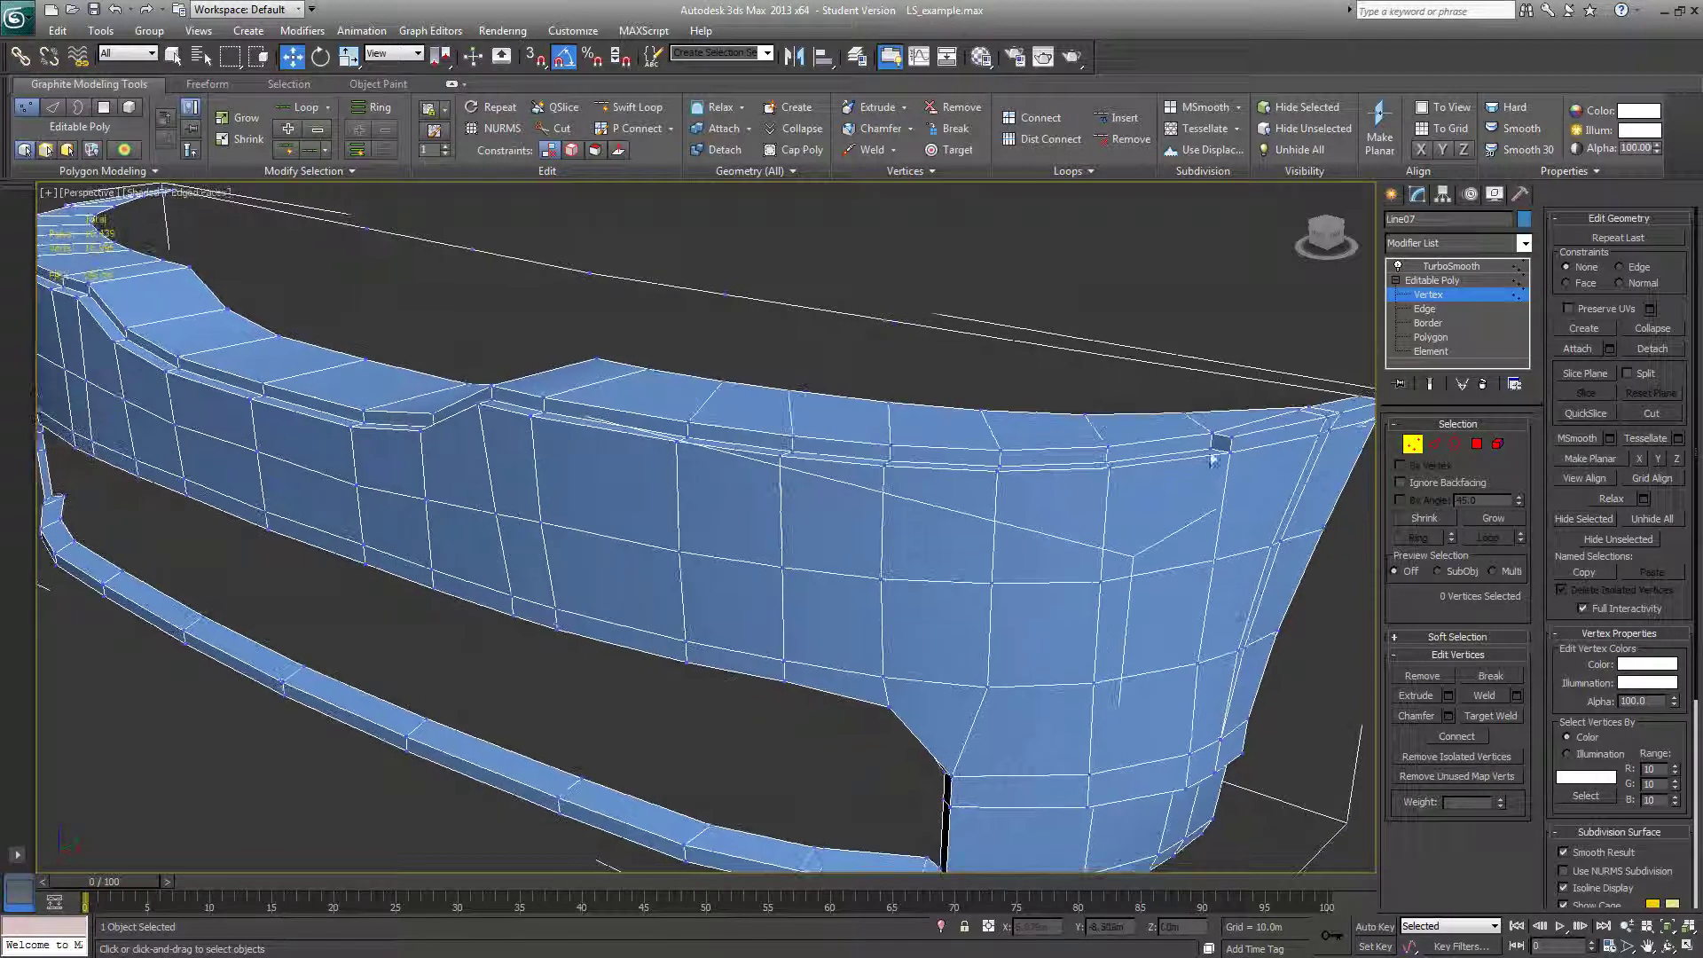
Insert an edge loop on each side of the bumper's upper lip edge with Swift Loop, one below it and one above
left_click(1431, 294)
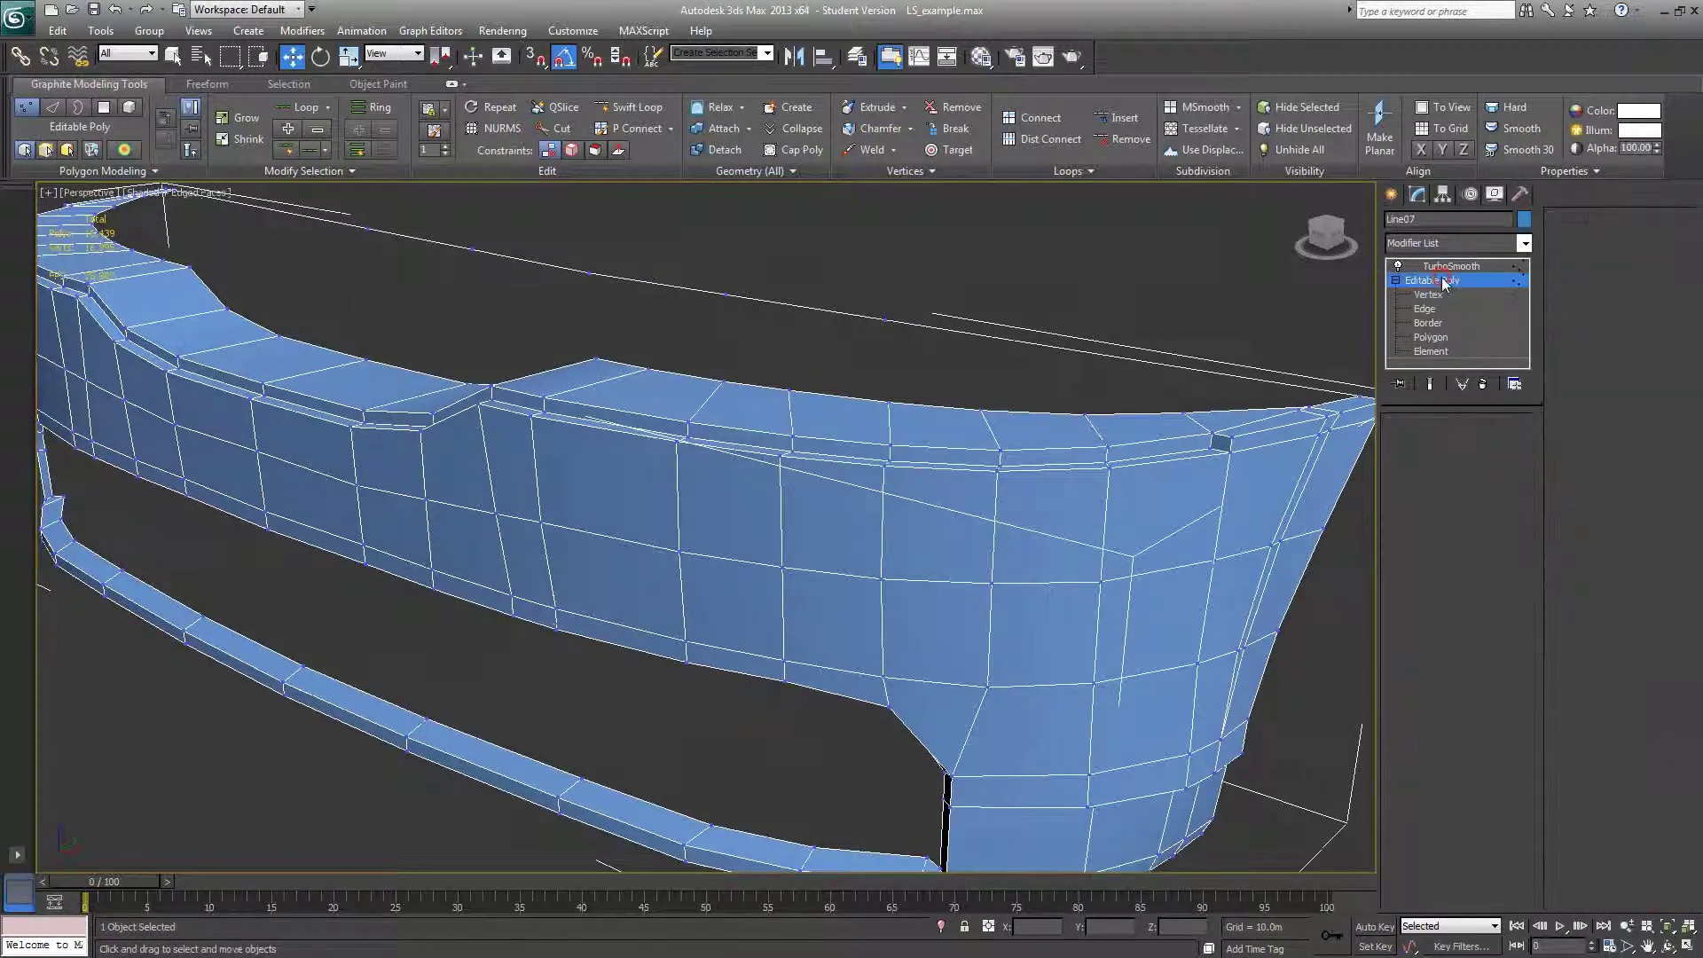
left_click(1427, 309)
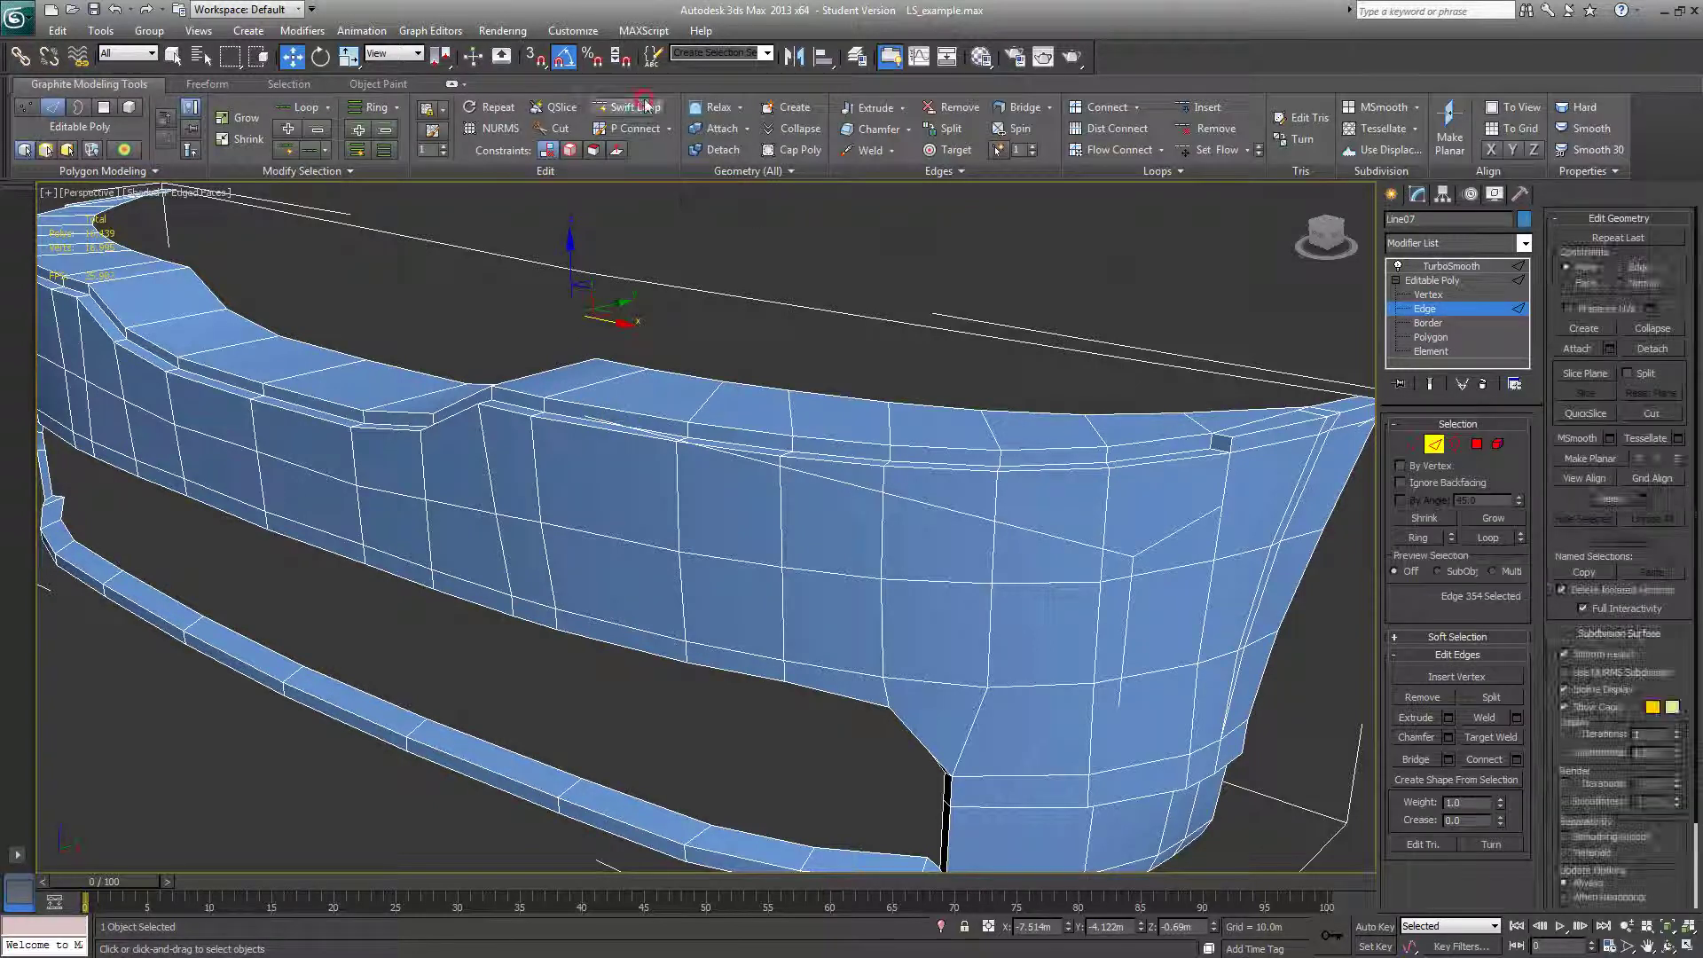
left_click(628, 106)
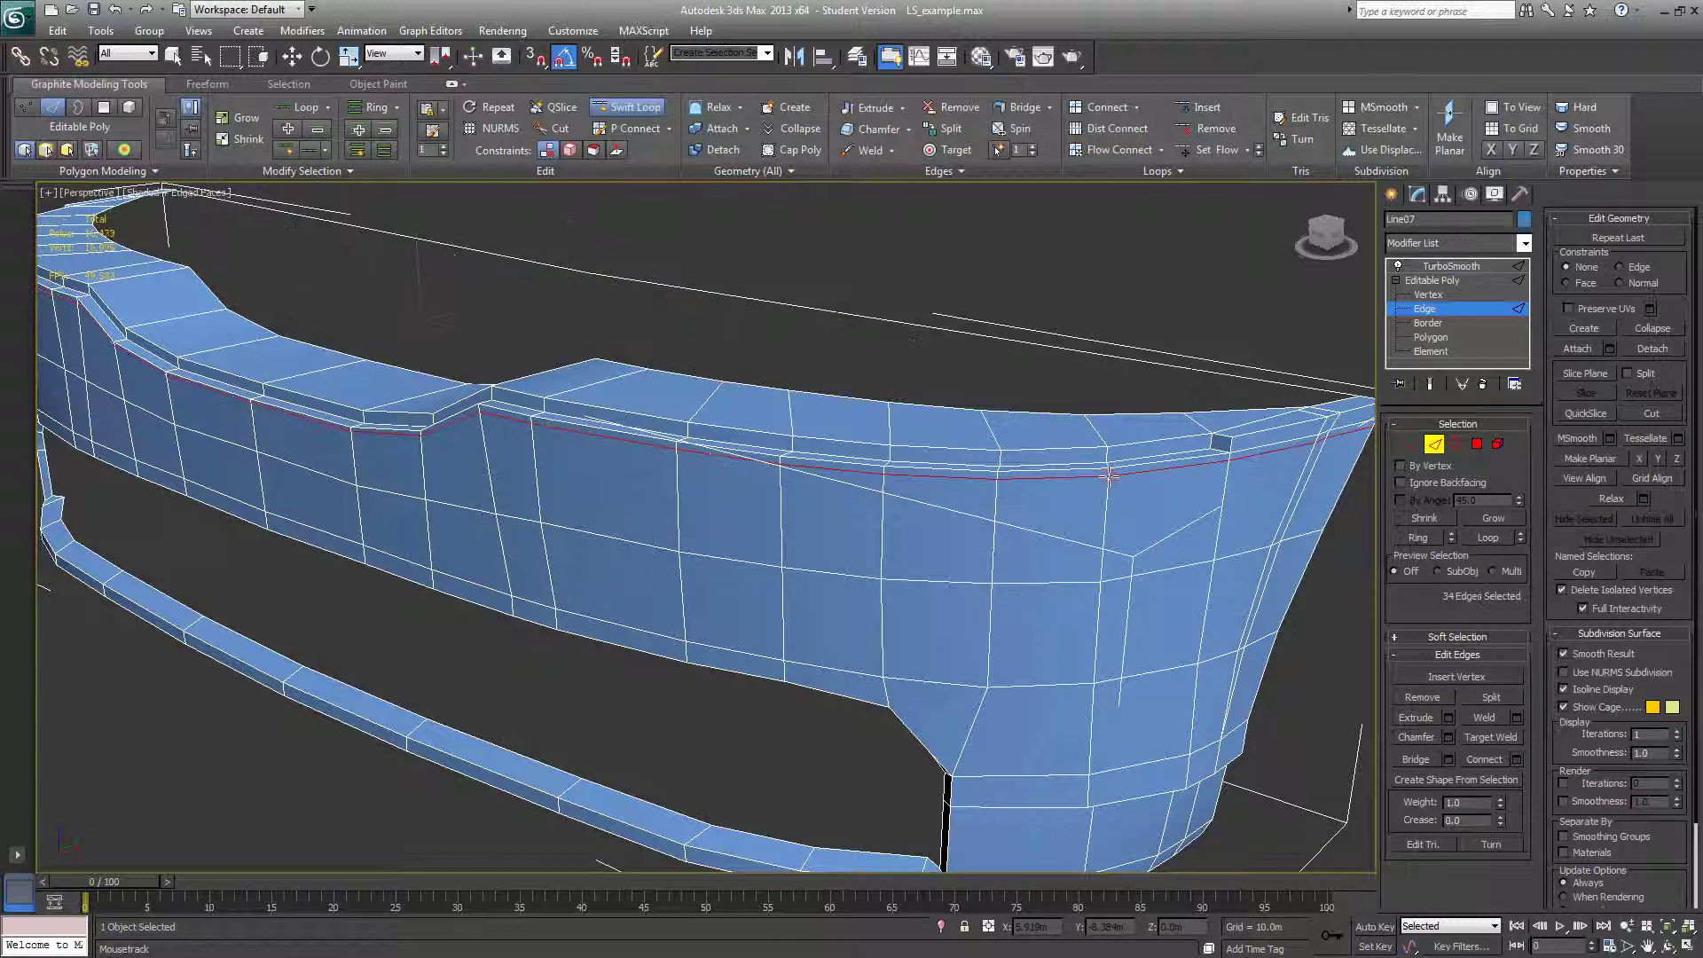
left_click(1109, 472)
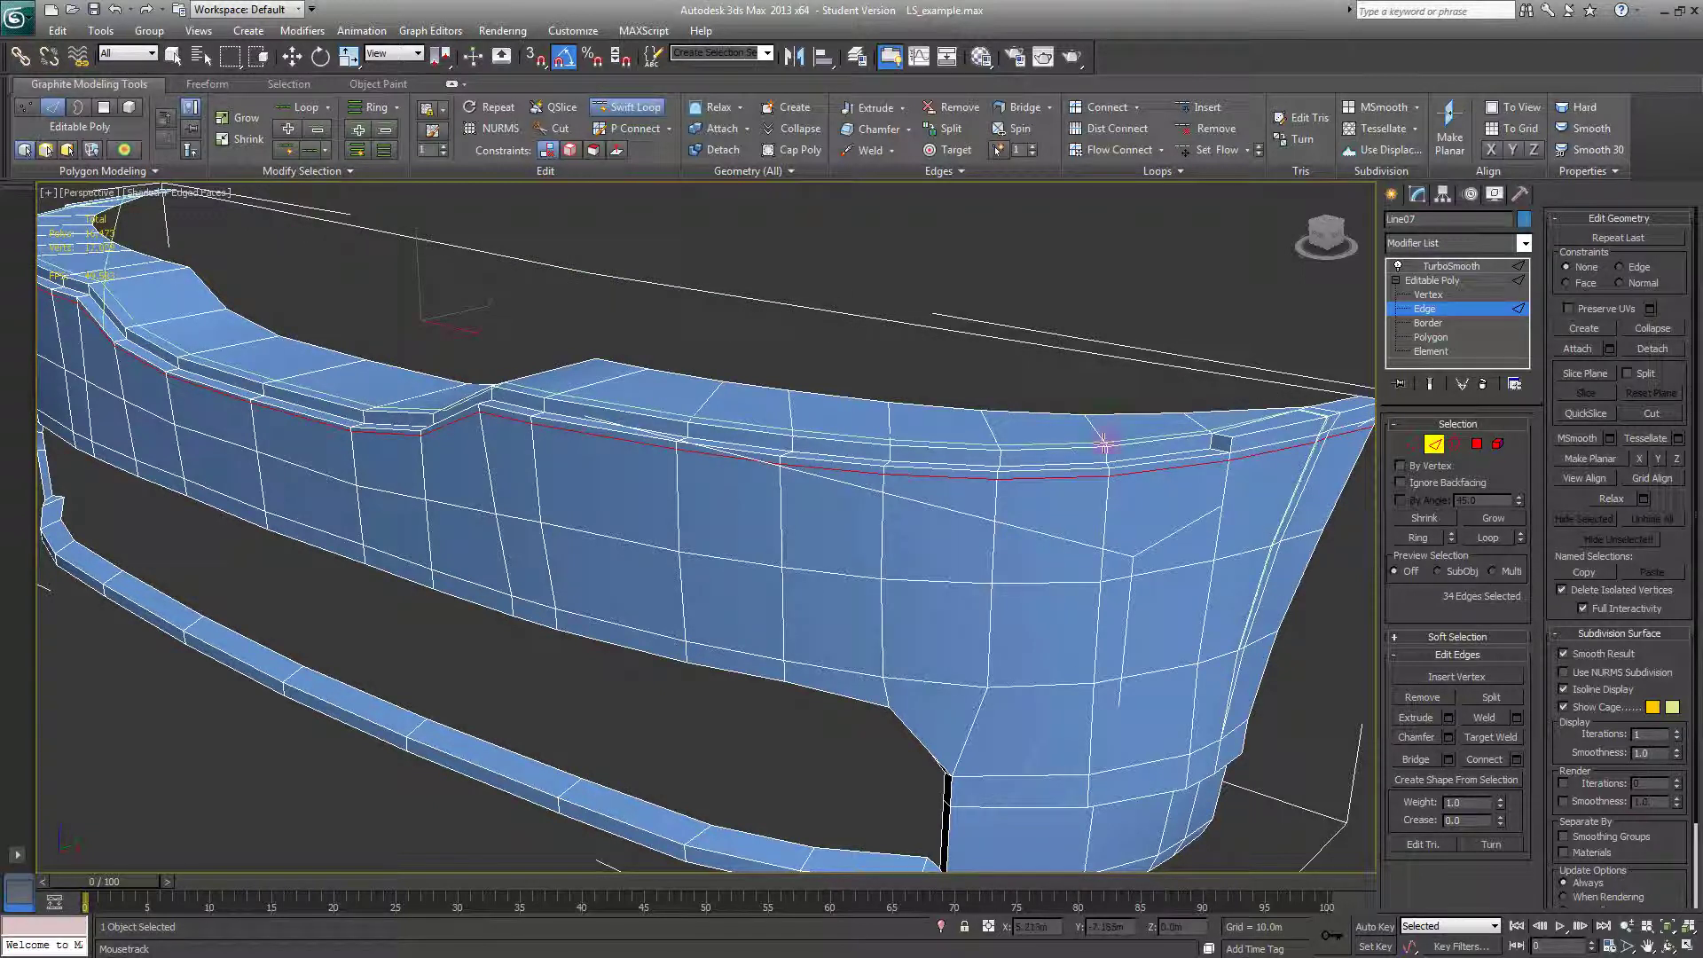
left_click(1104, 444)
key("w")
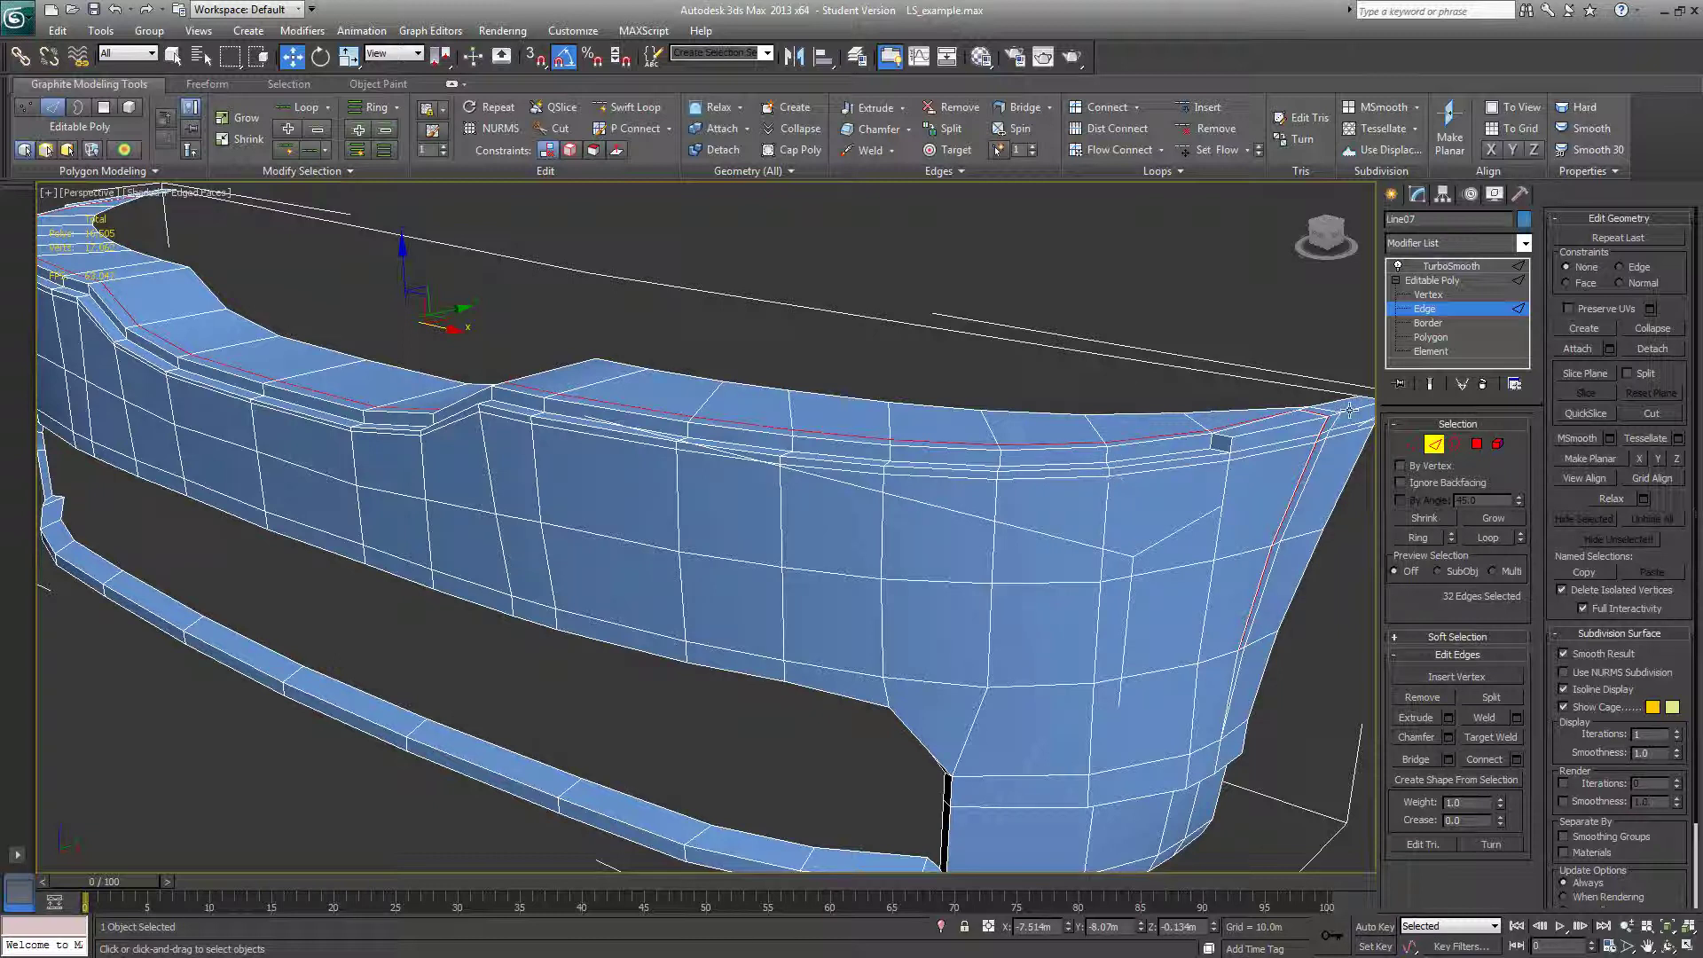
Show the end result without edged faces and examine the smoothed upper lip at the TurboSmooth level
left_click(1429, 384)
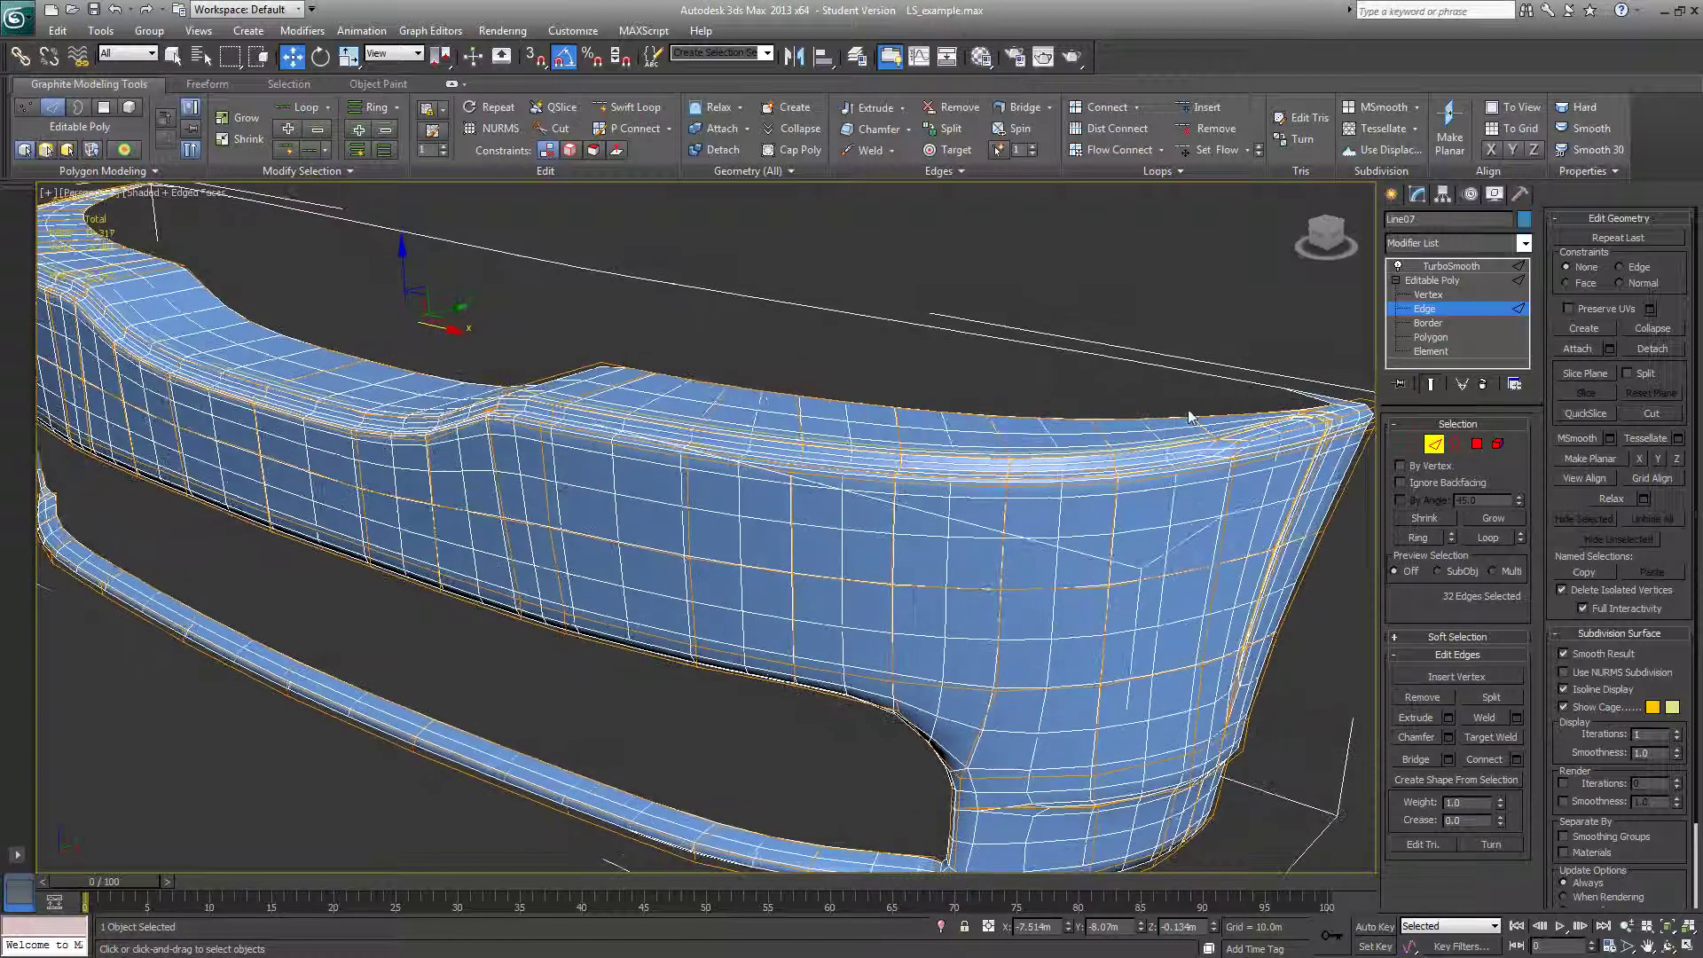
key("F4")
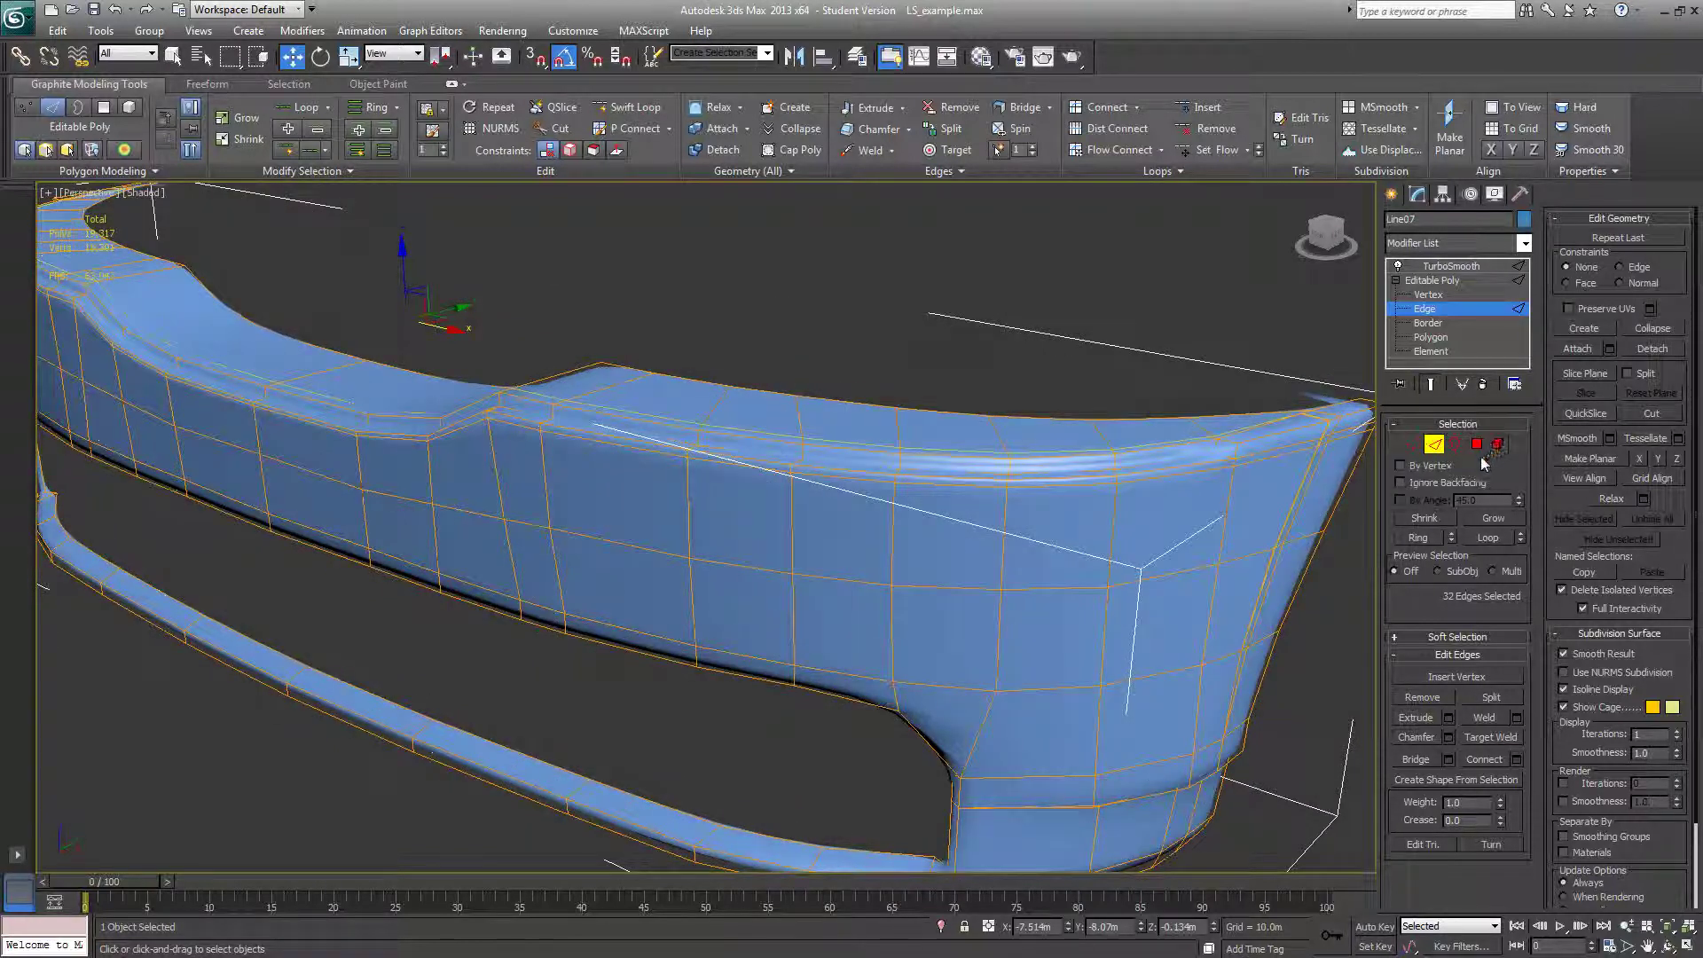
middle_click_drag(1198, 513, 1191, 516, "alt")
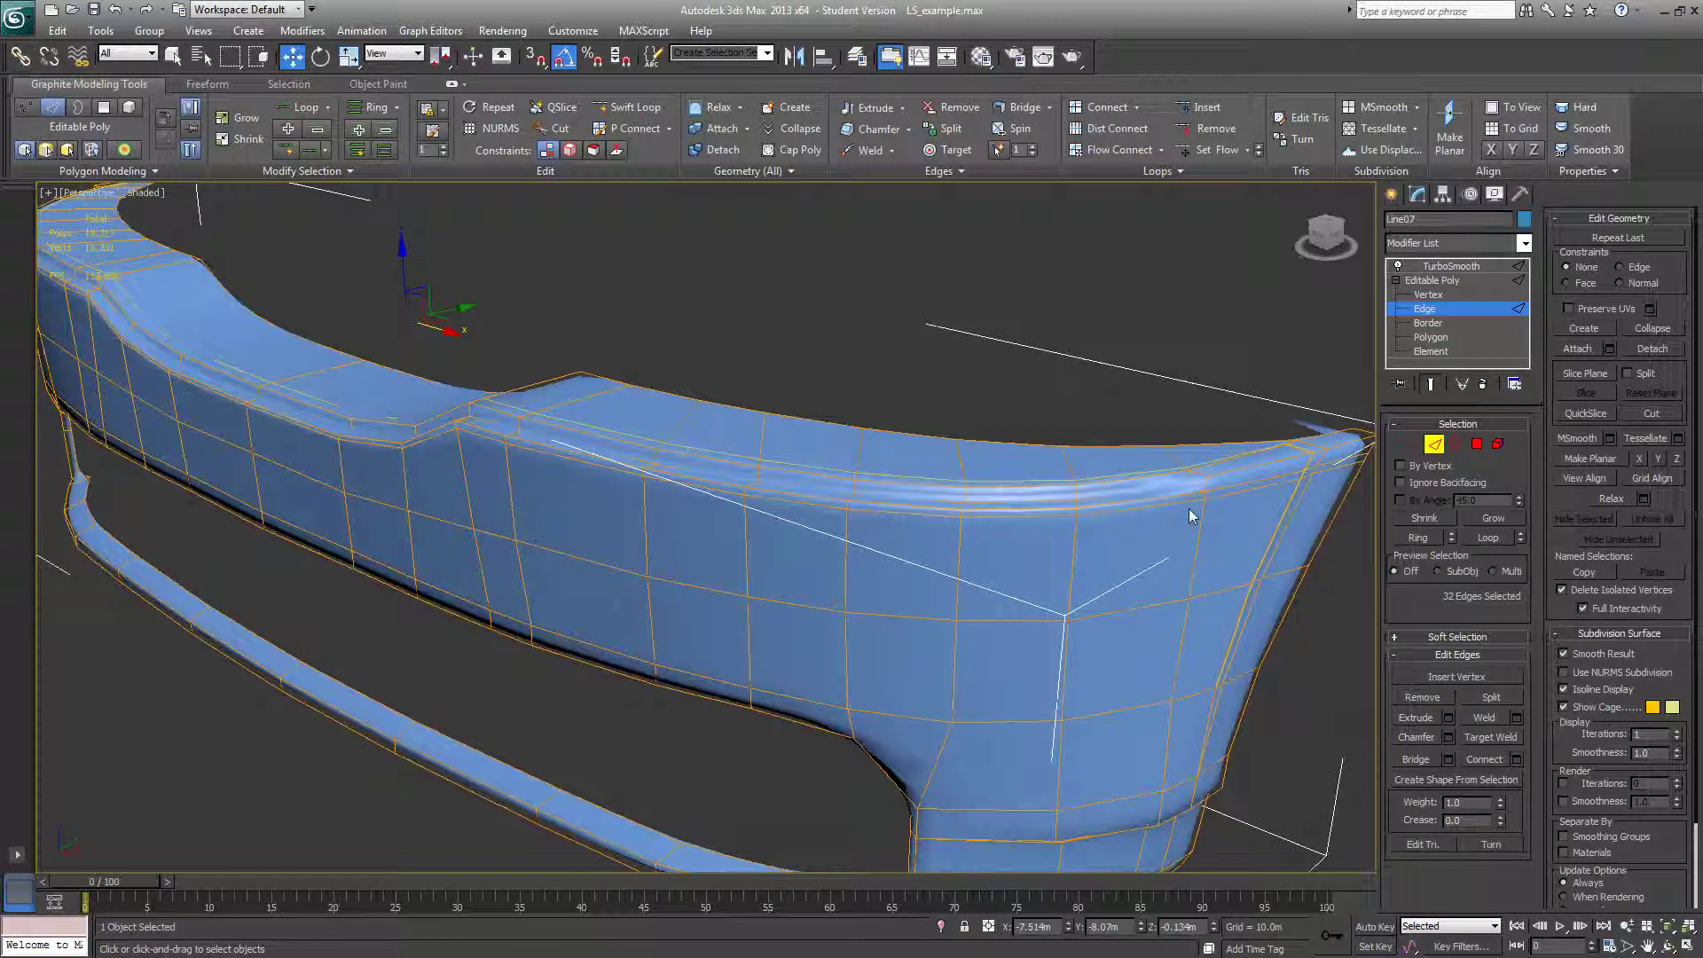
left_click(1465, 267)
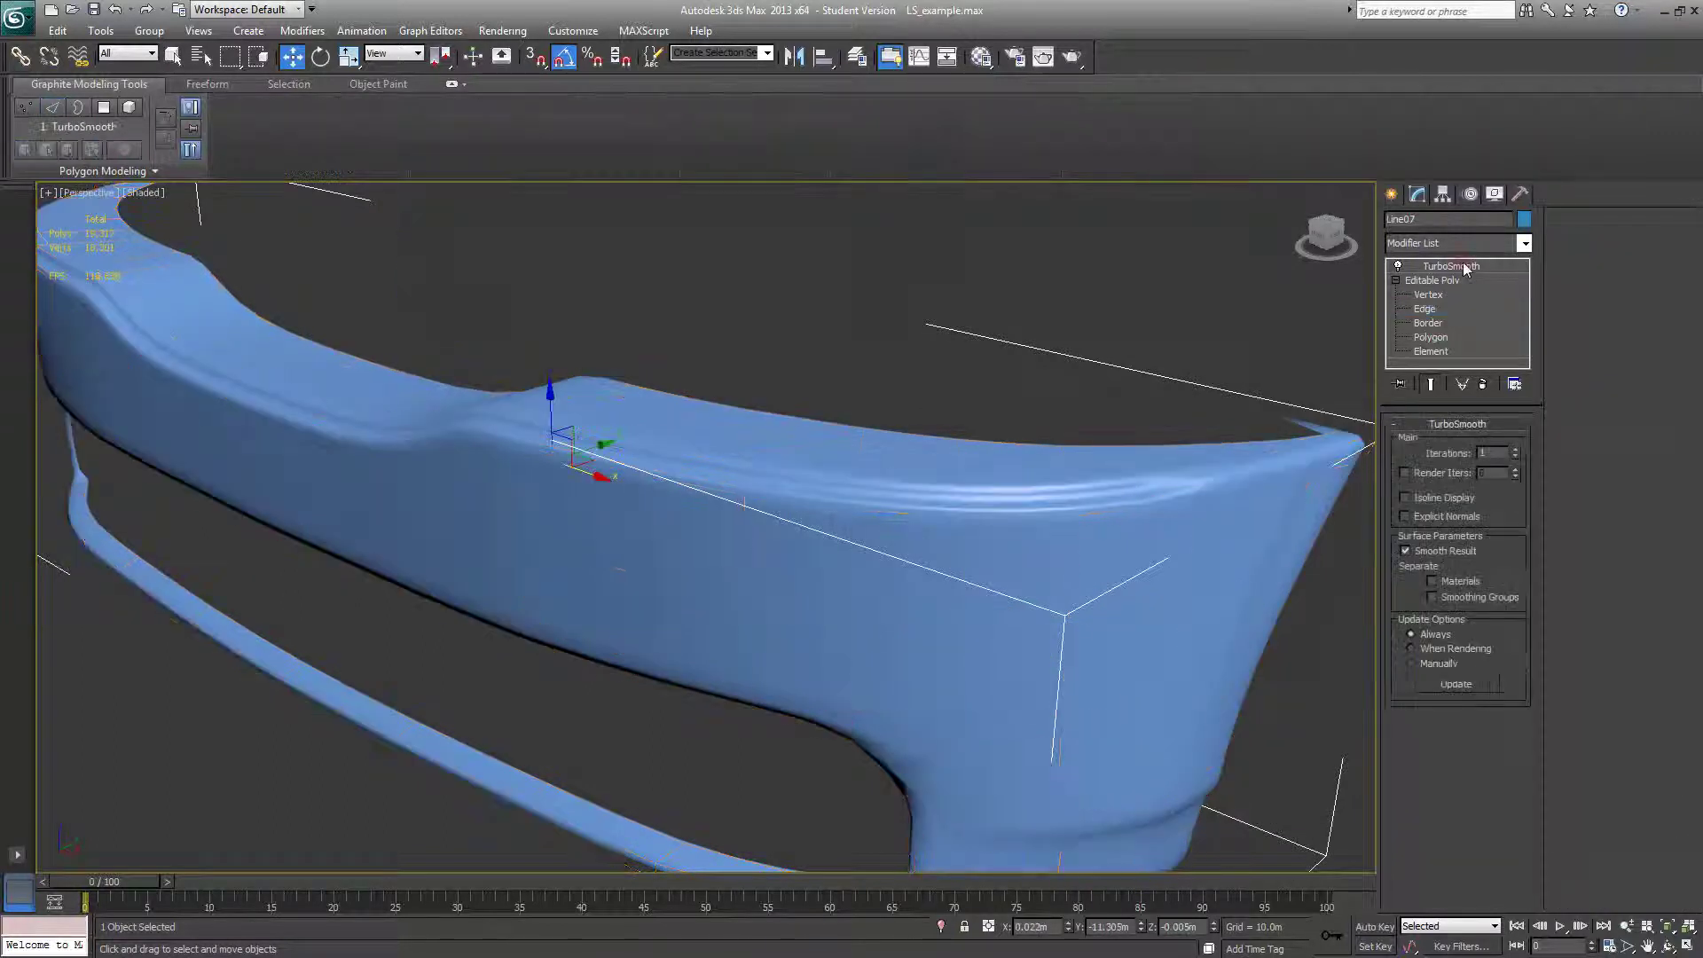
middle_click_drag(1154, 354, 1108, 348, "alt")
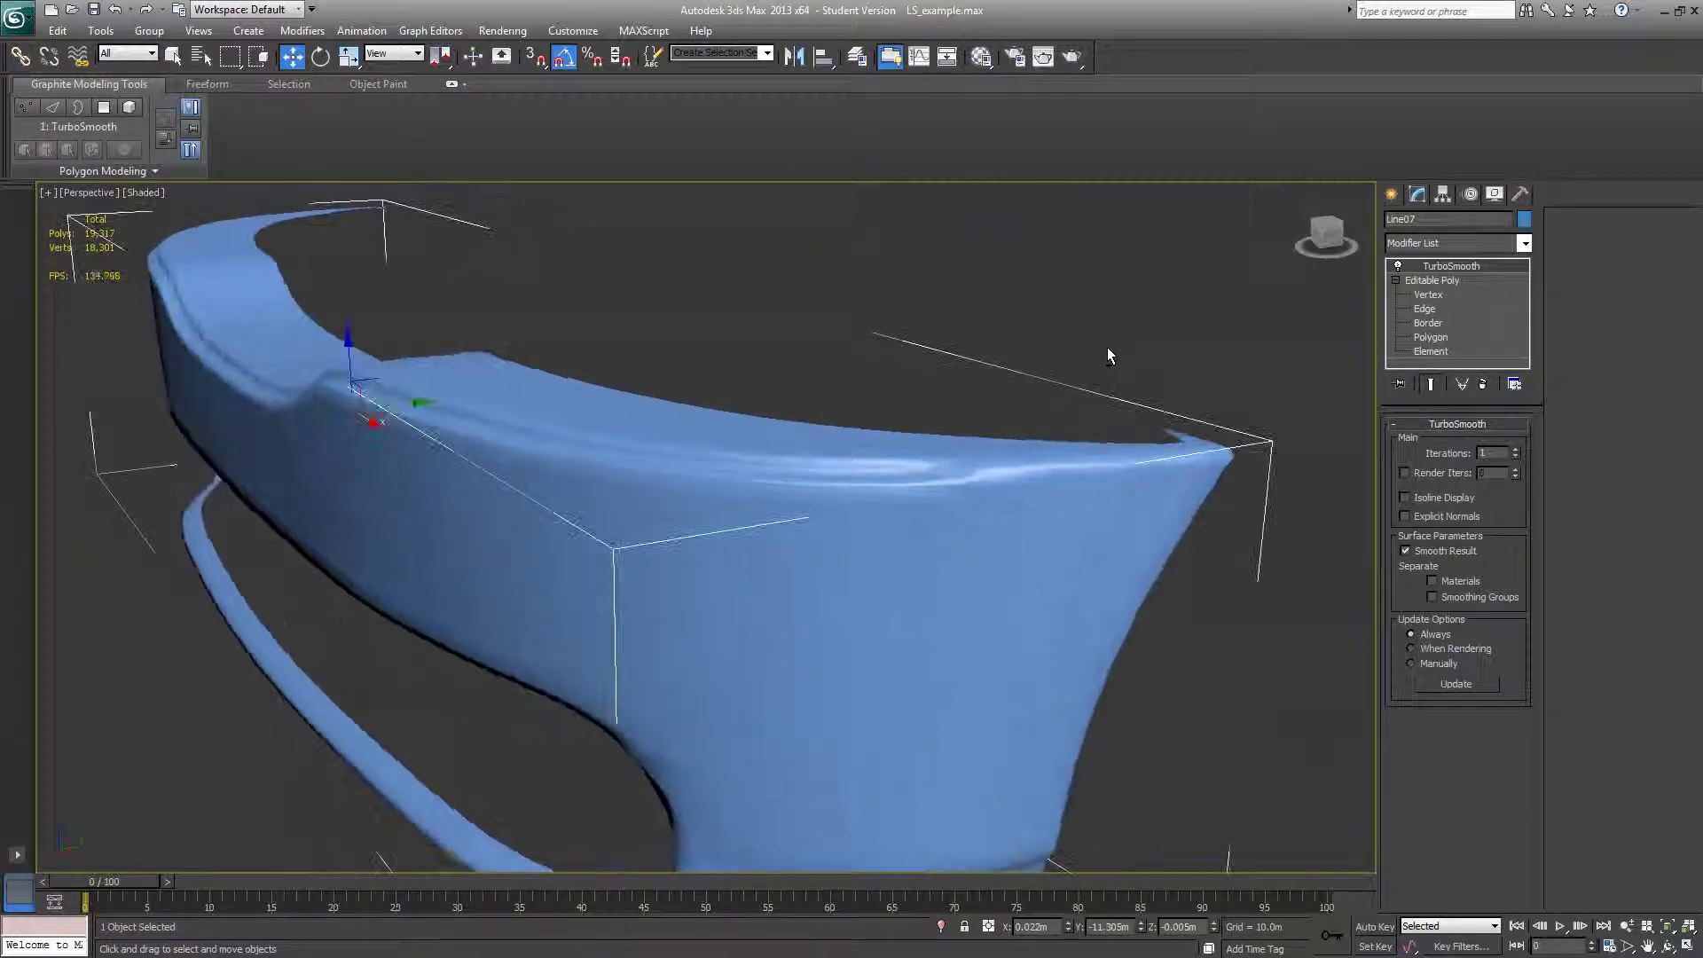
Undo and redo the two upper-lip edge loops to compare the smoothed surface, and toggle edged faces on and off
key("ctrl+z")
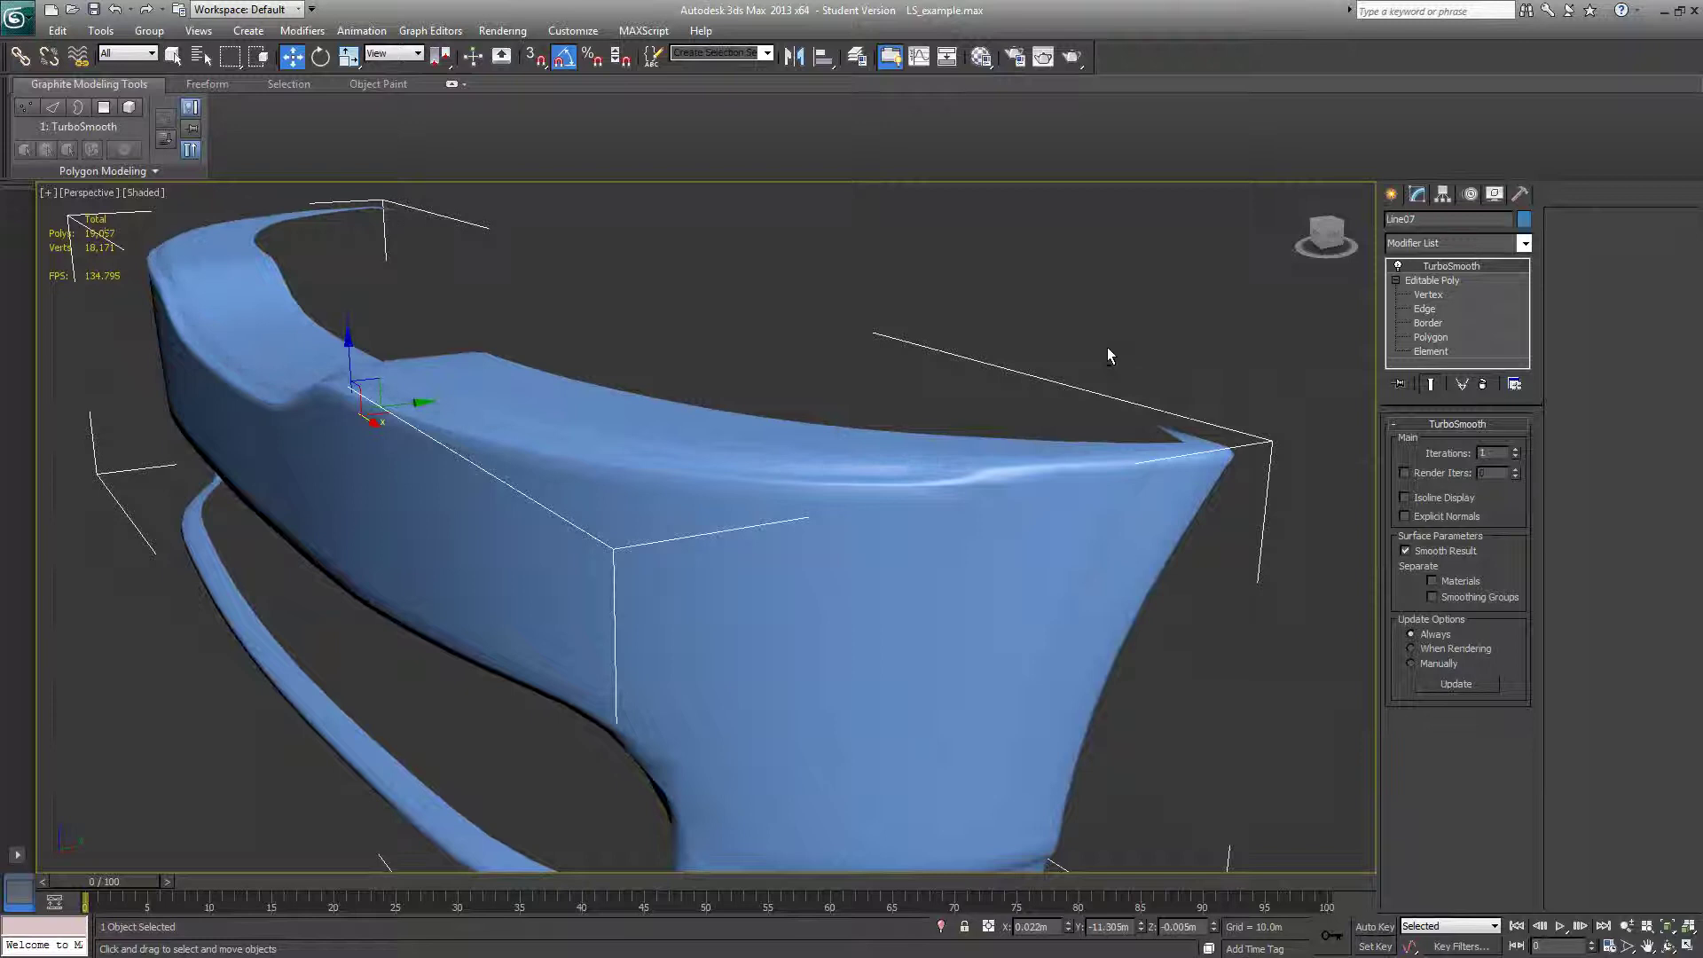
key("ctrl+z")
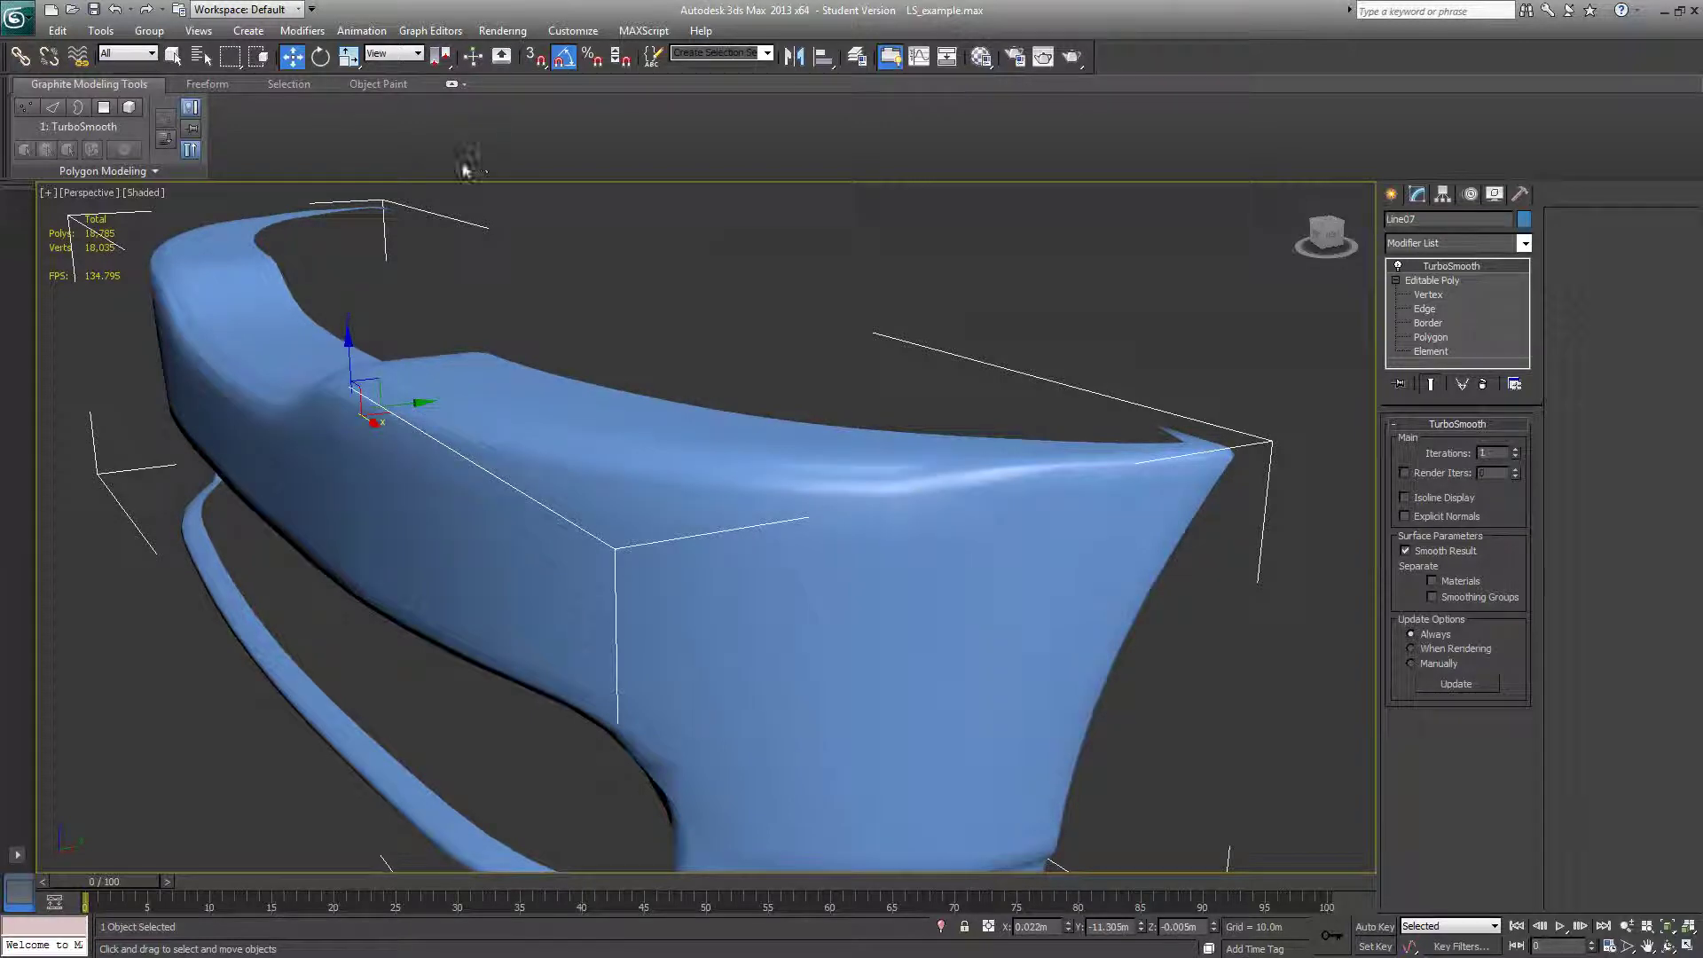
left_click(146, 10)
middle_click_drag(727, 320, 715, 275, "alt")
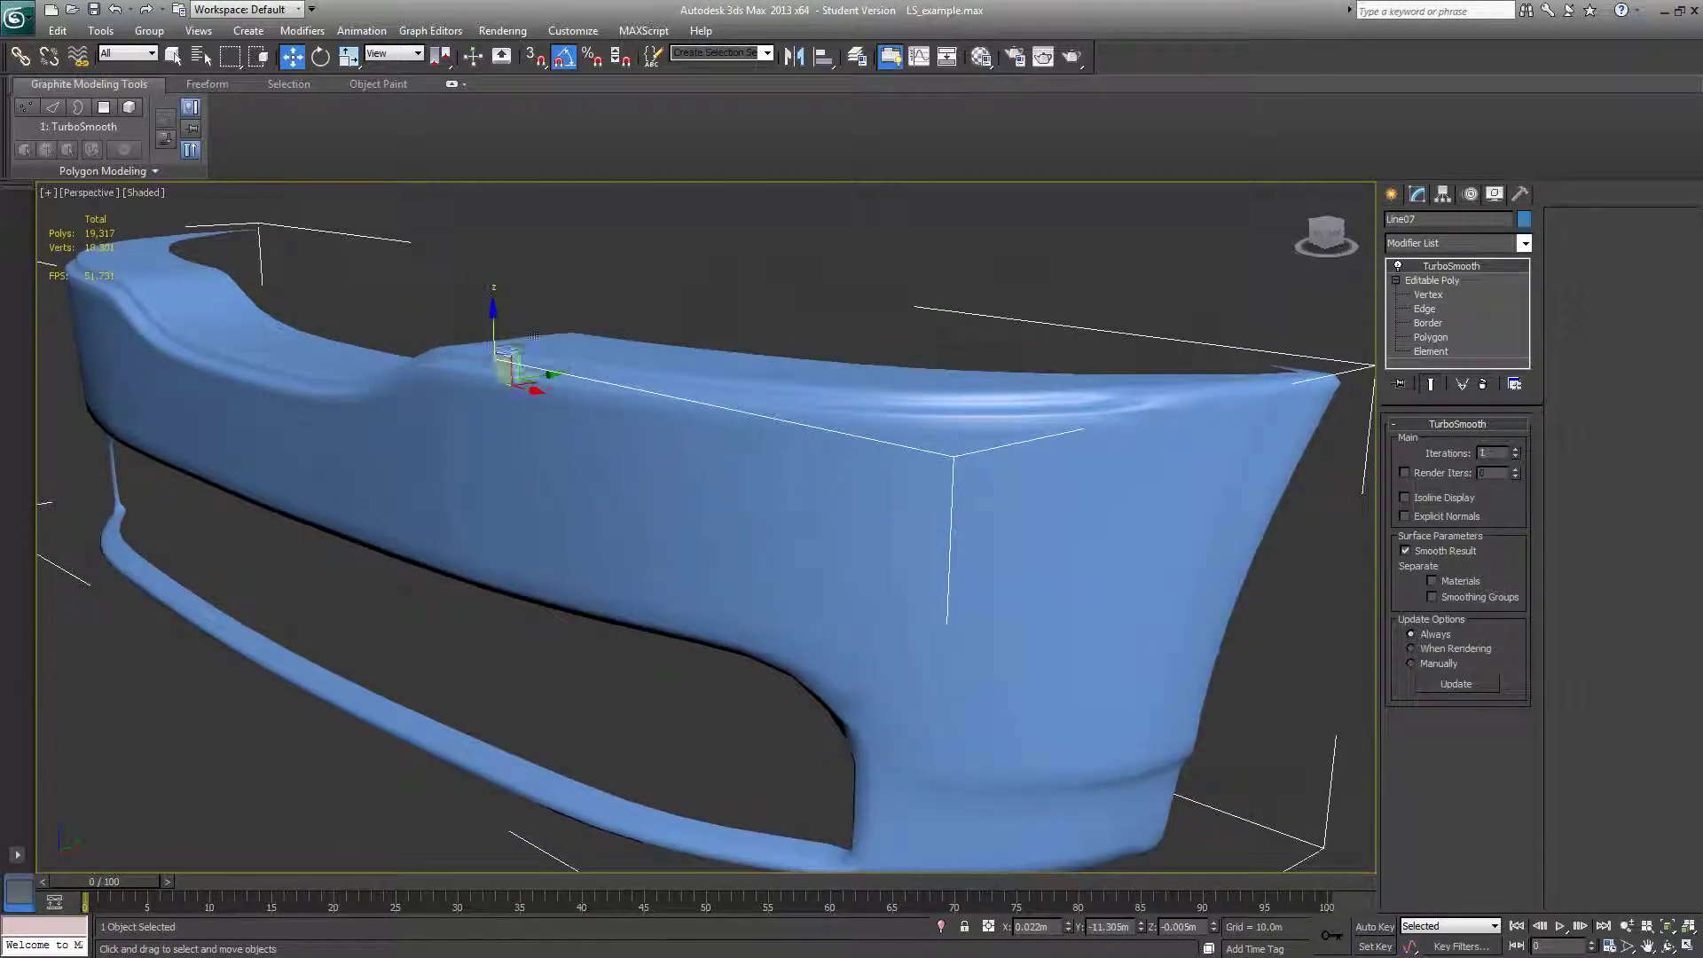
key("F4")
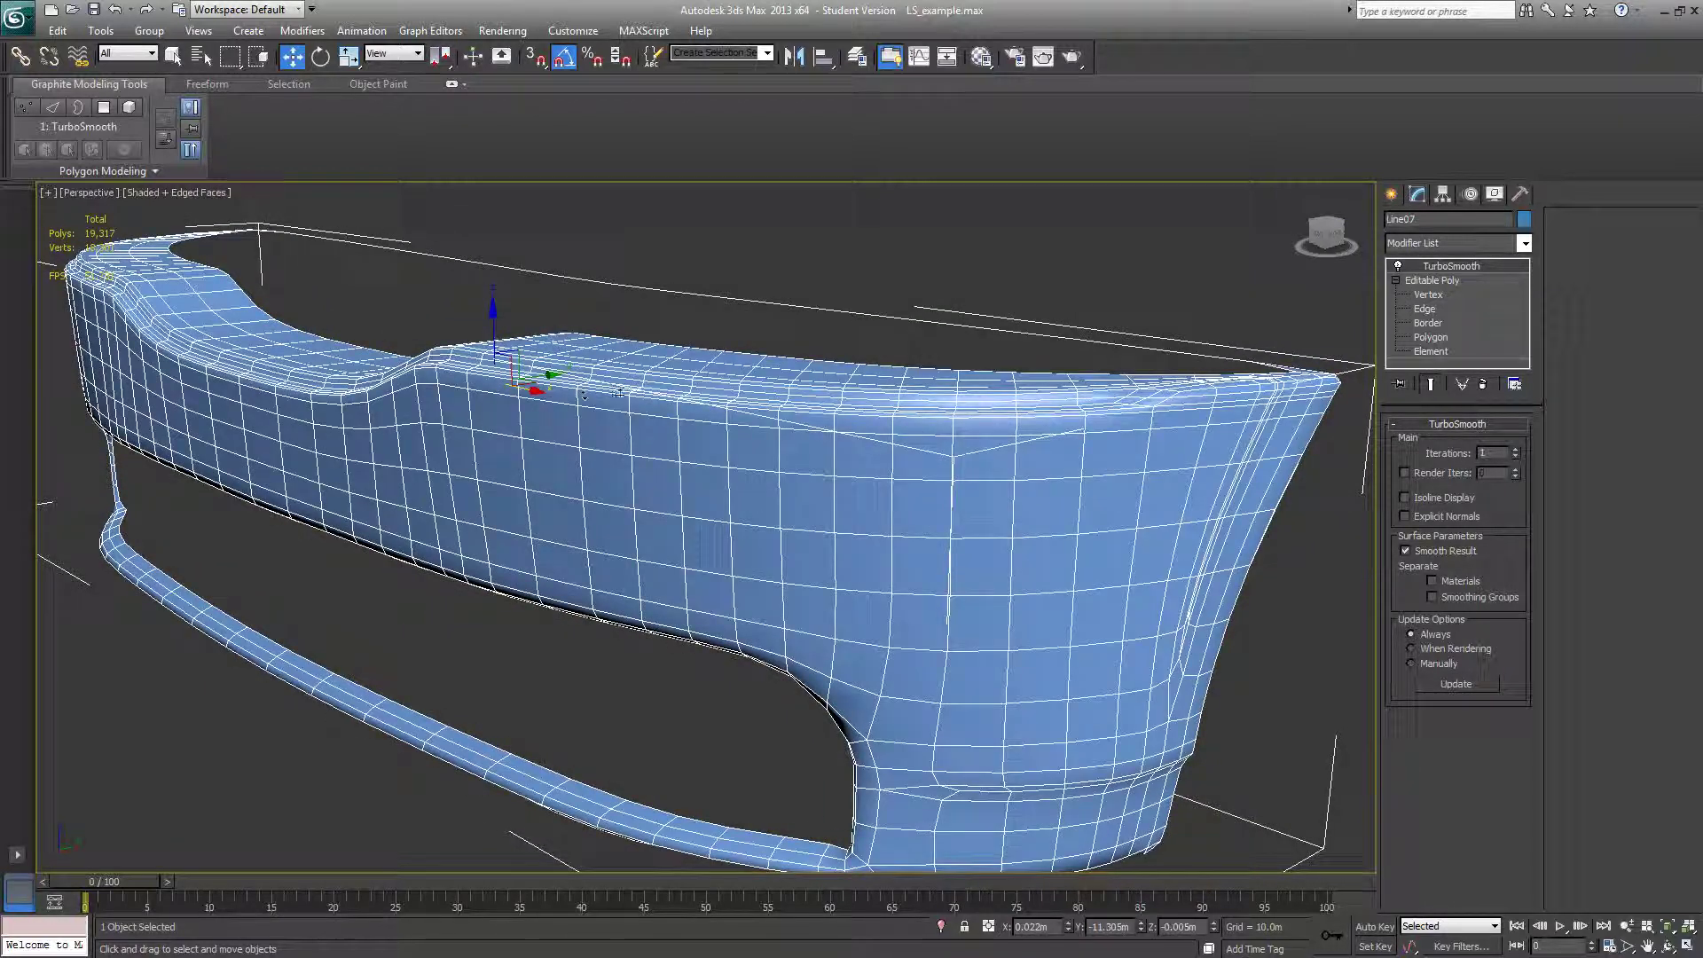
key("F4")
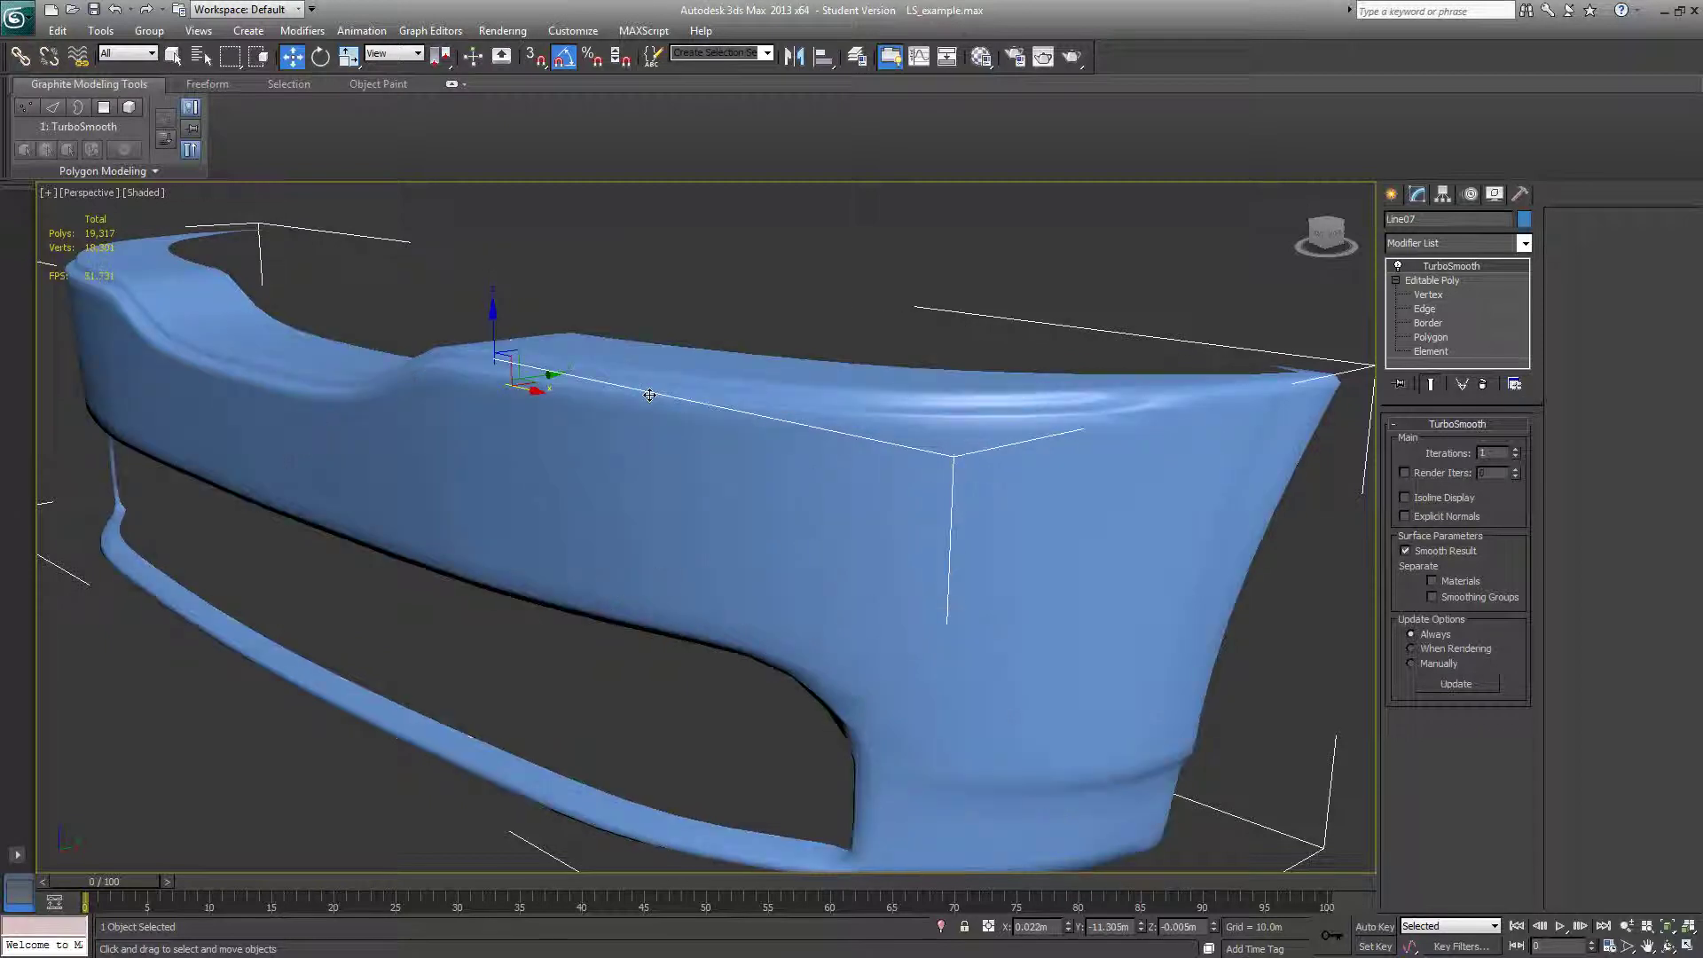
Return to edge editing in the Editable Poly beneath TurboSmooth and turn off Show Cage
left_click(1430, 280)
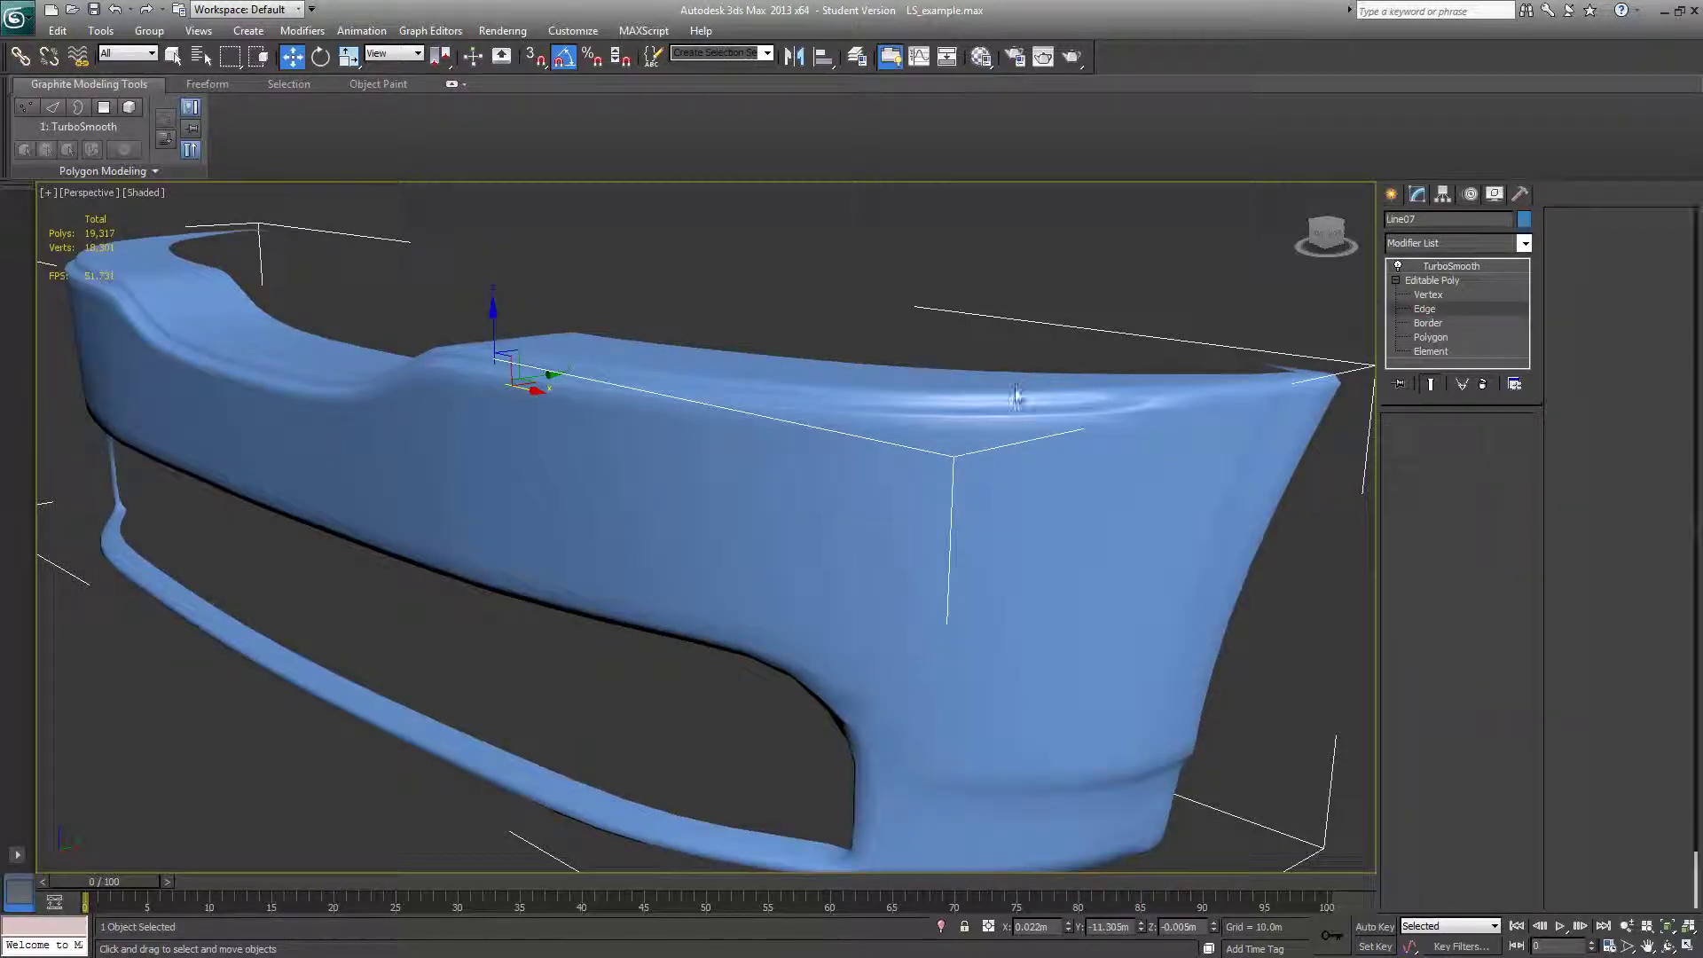
left_click(1435, 443)
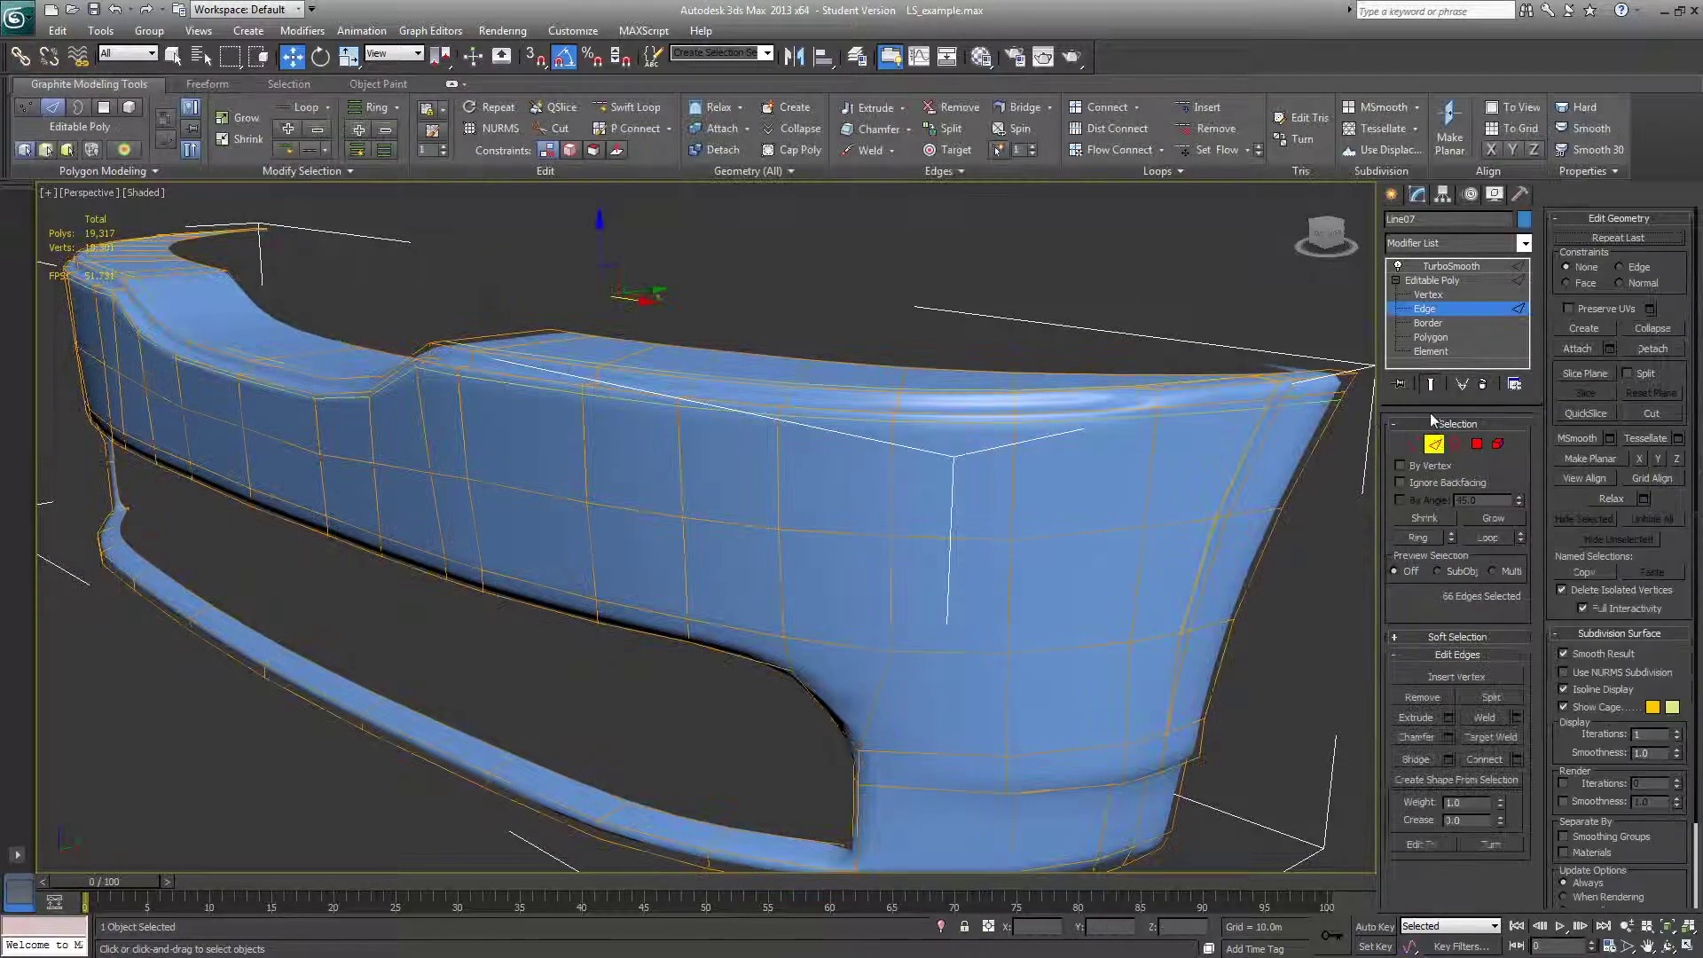
middle_click_drag(1277, 470, 1322, 443, "alt")
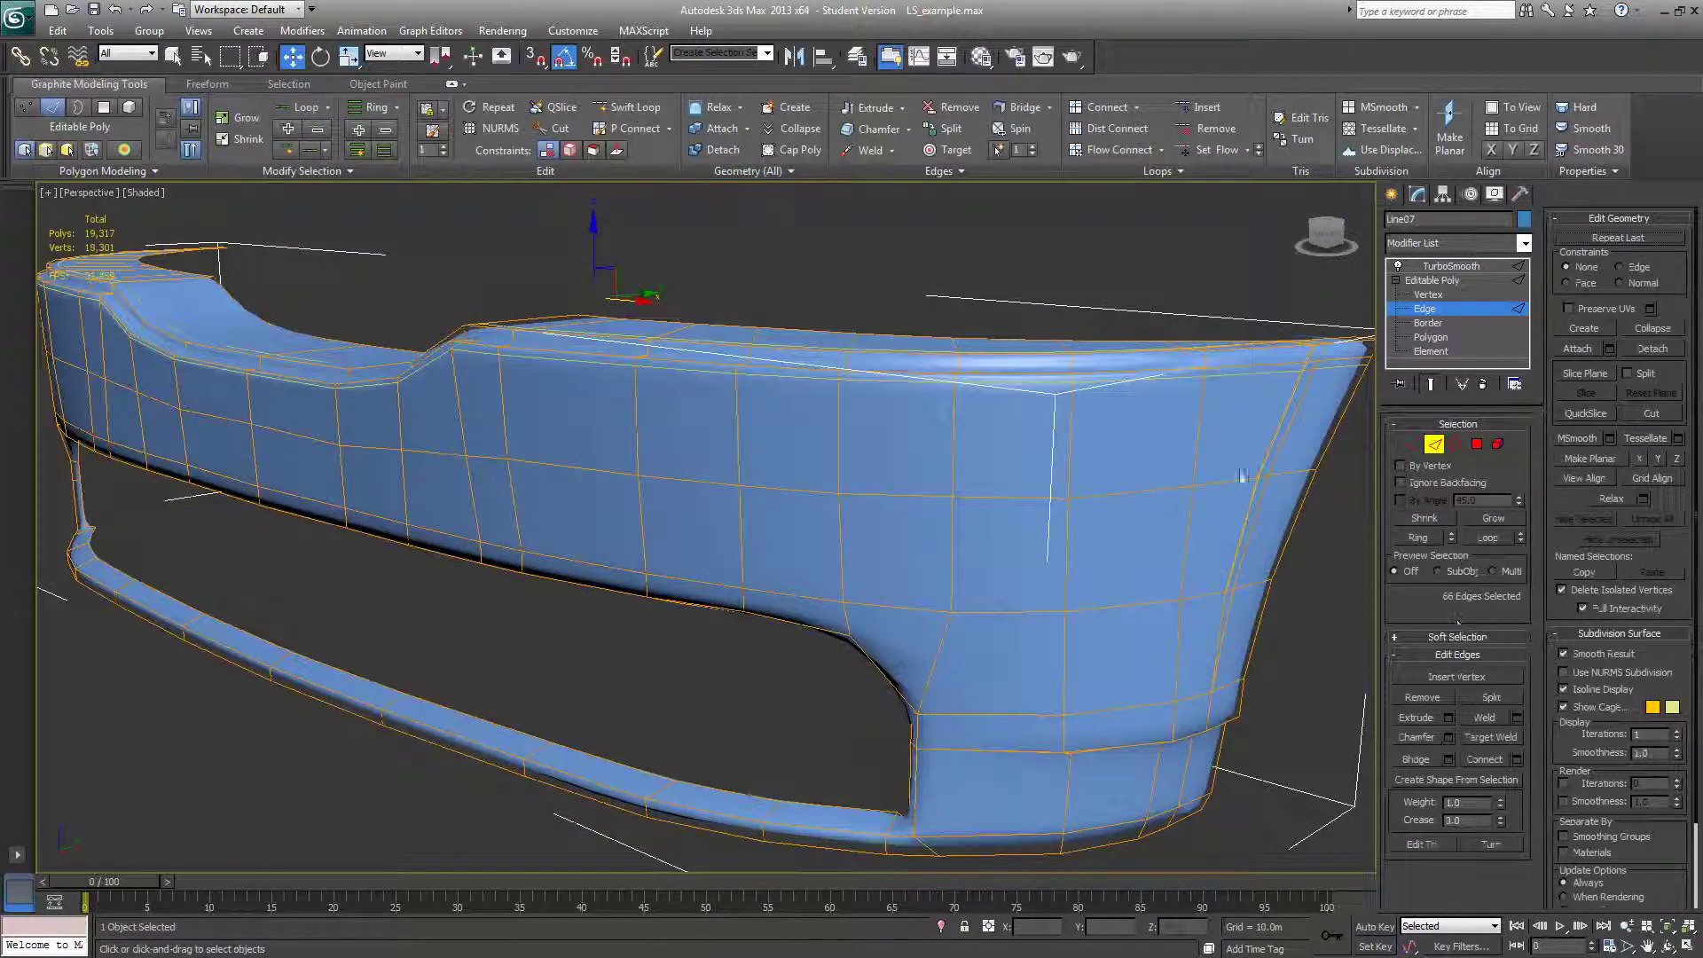
left_click_drag(1664, 860, 1653, 755)
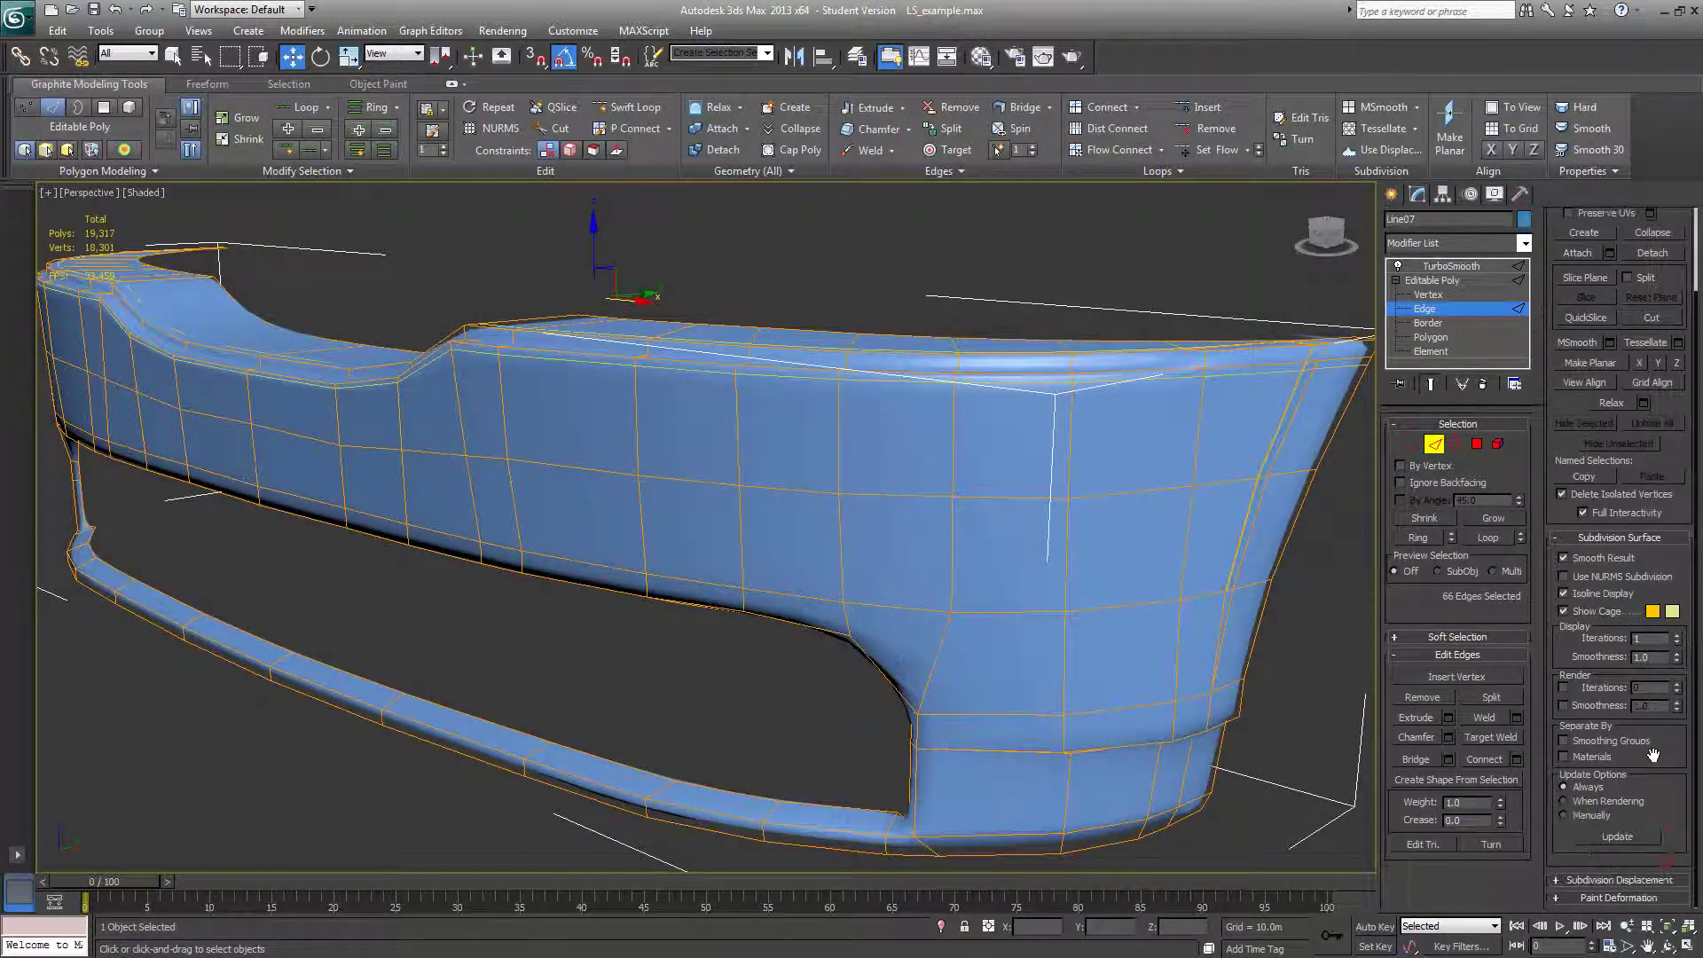
left_click(1600, 612)
Toggle the end result off and on, and display edged faces to check the smoothed mesh around the upper lip
middle_click_drag(1213, 519, 1205, 514, "alt")
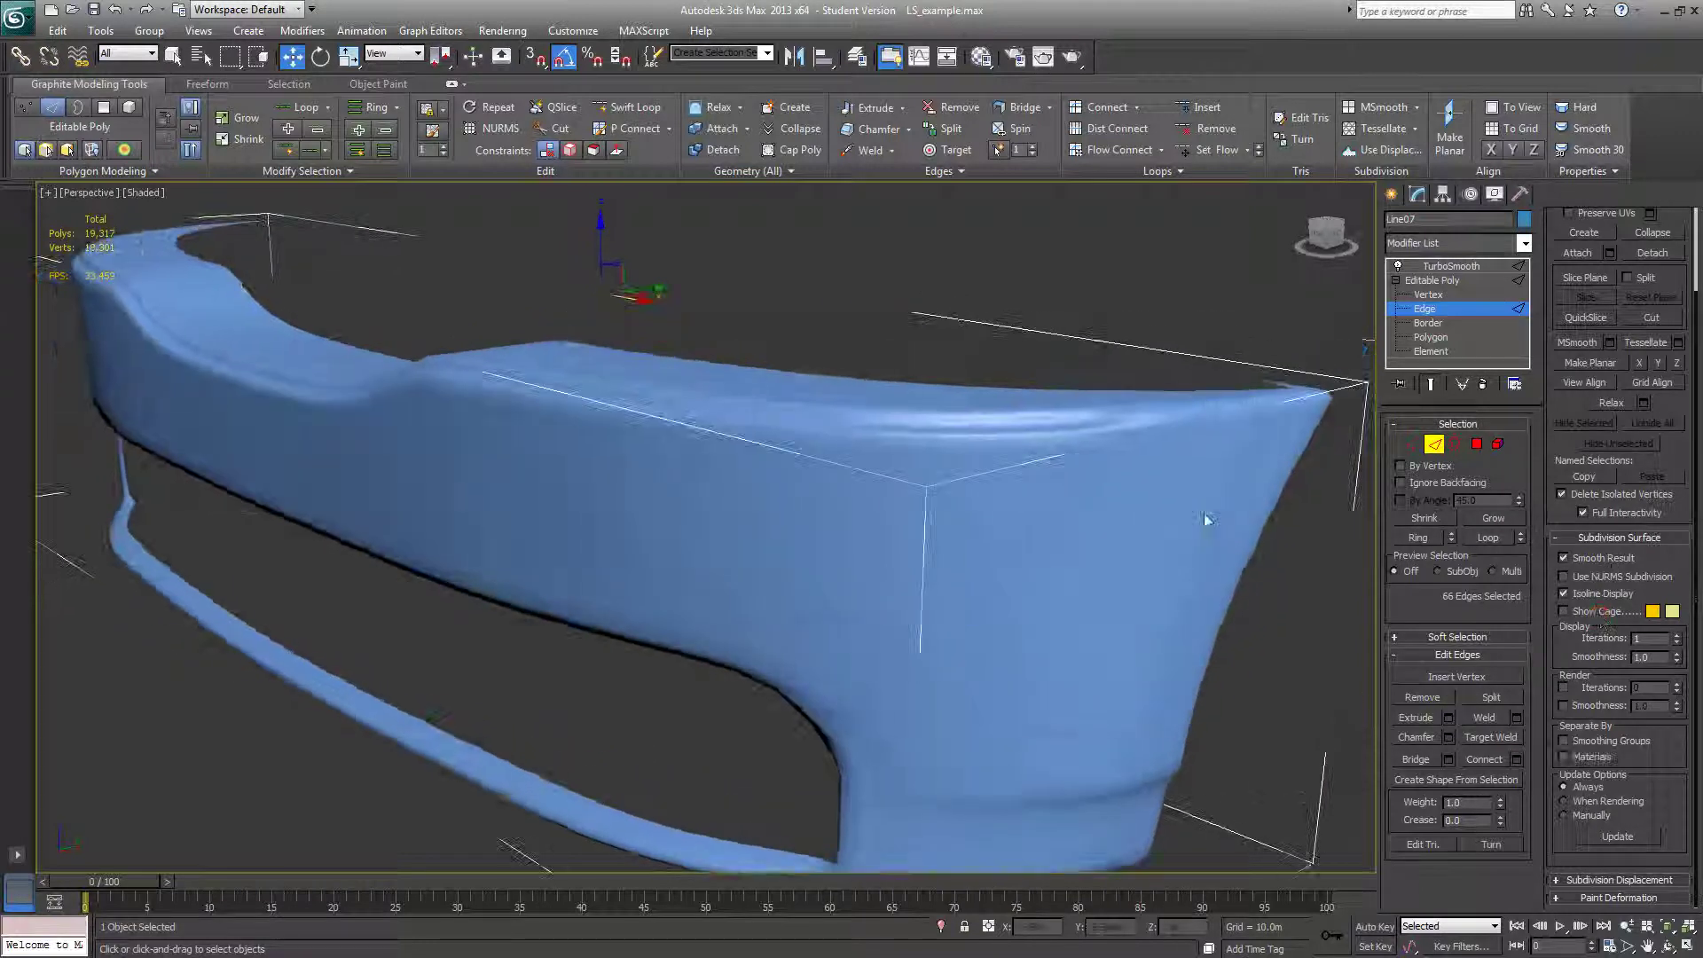
left_click(1432, 385)
left_click(1431, 384)
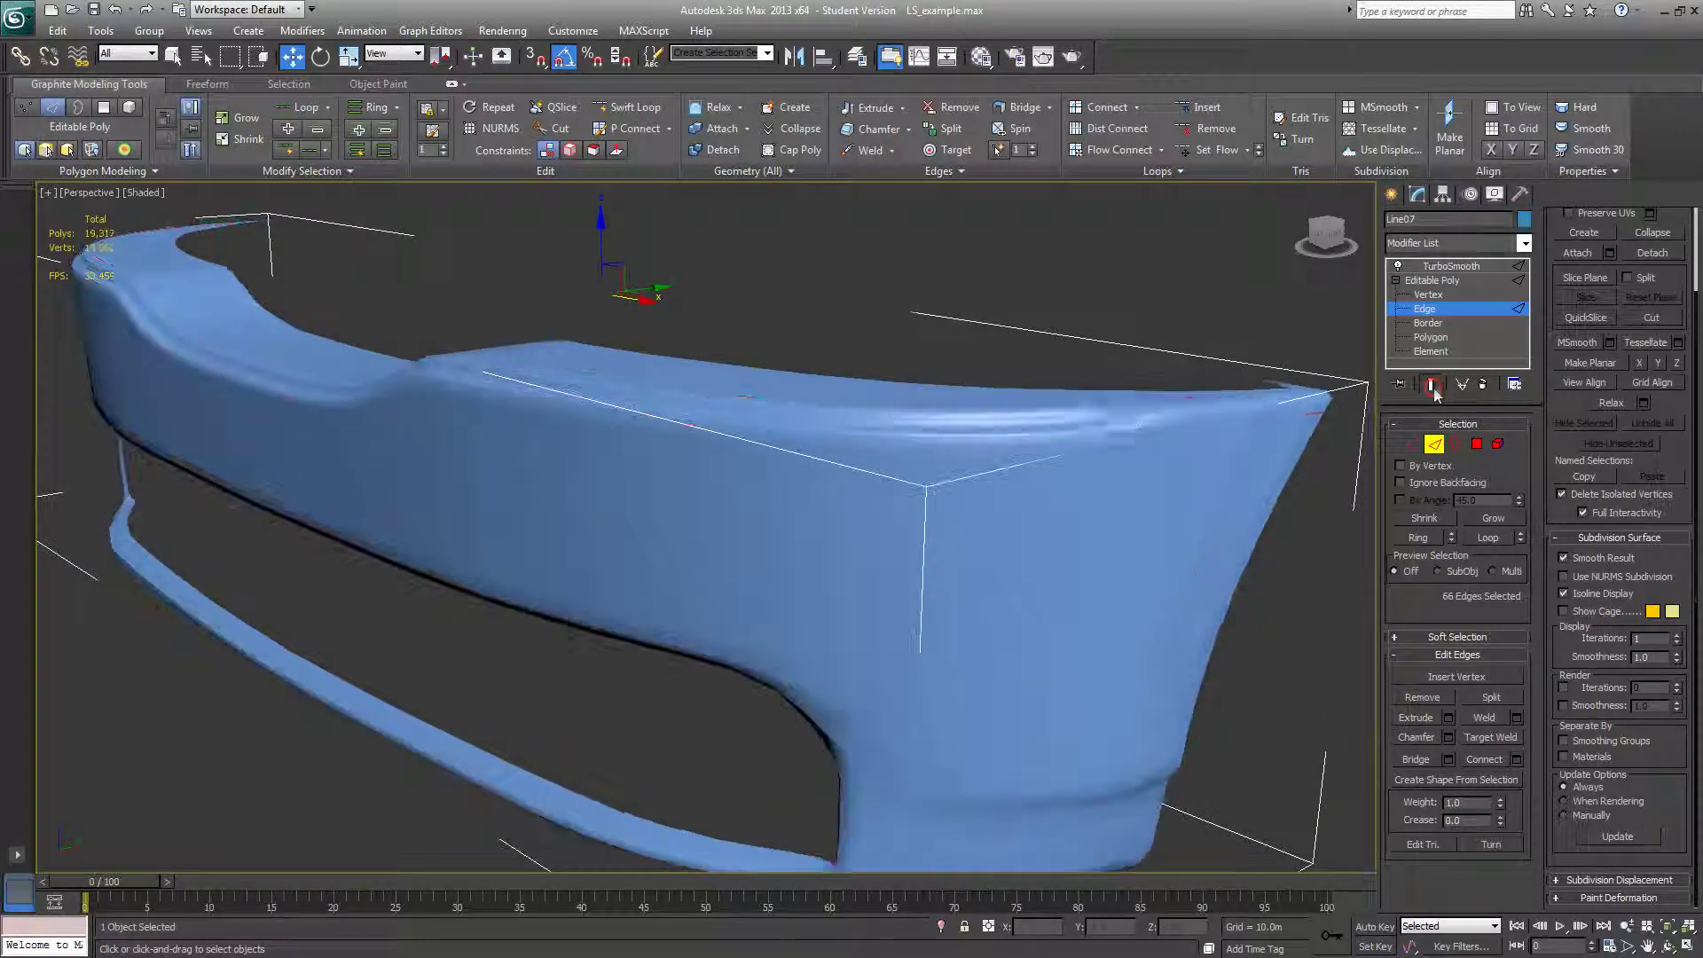
key("F4")
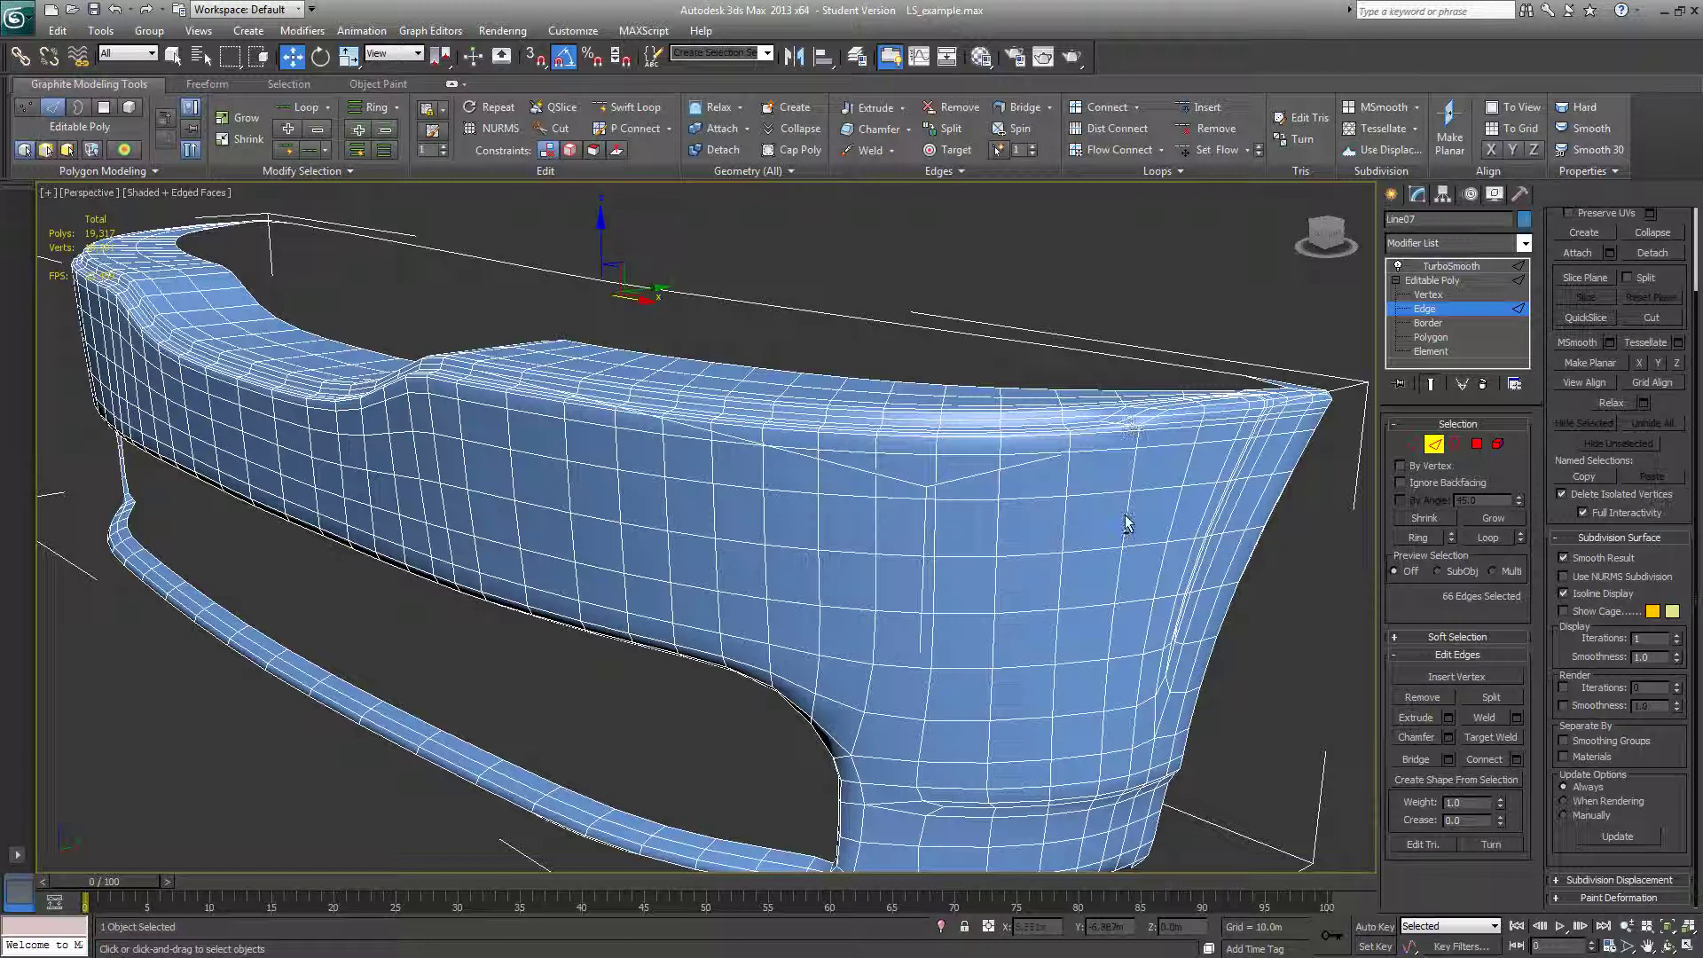
middle_click_drag(1126, 523, 1149, 530, "alt")
Compare the base mesh with the smoothed result along the lower corner's step from below, hiding edged faces
left_click(1430, 384)
middle_click_drag(1156, 453, 1175, 504, "alt")
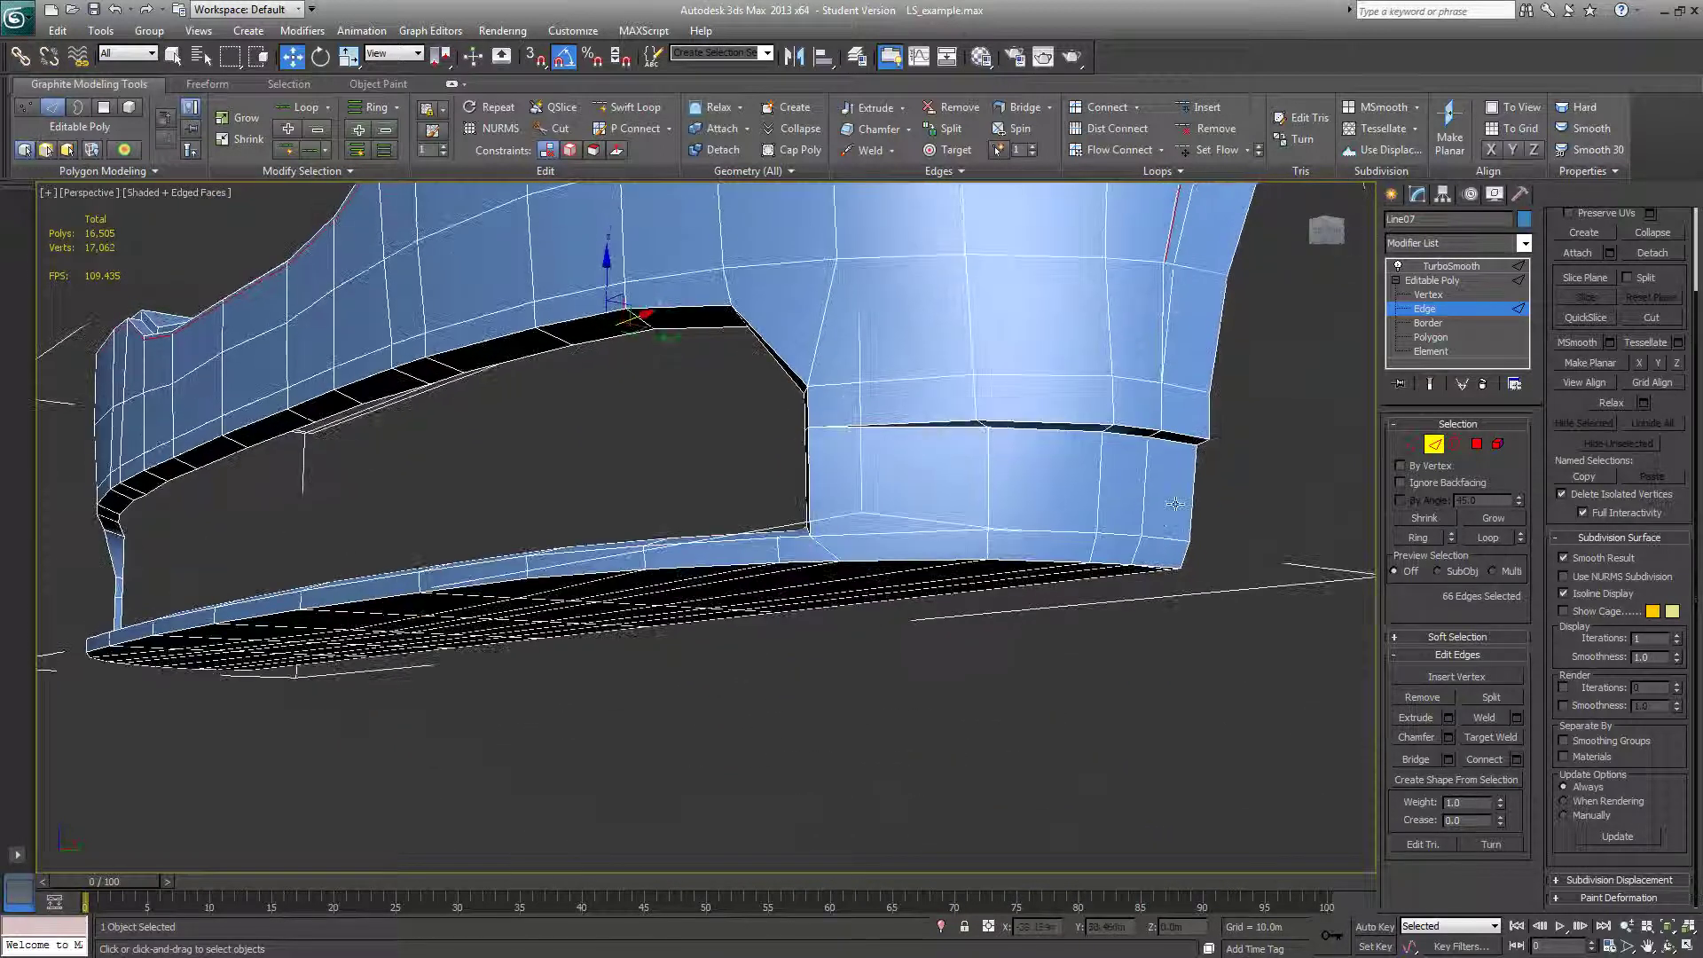
left_click(1433, 387)
key("F4")
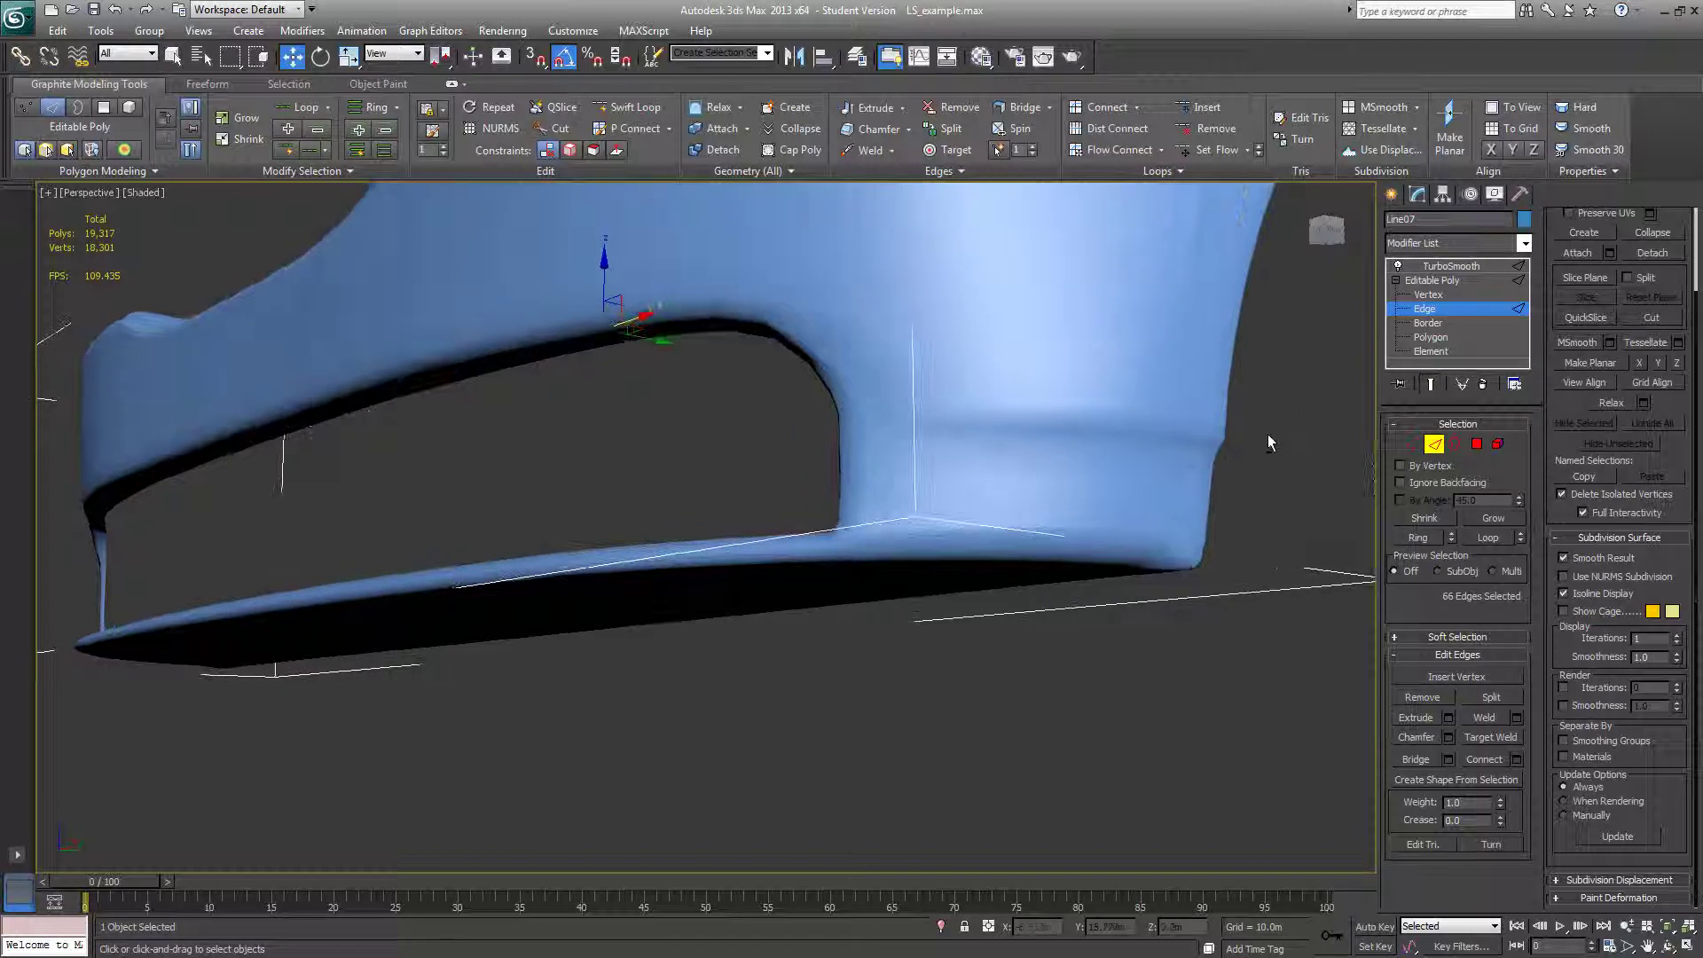
left_click(1432, 388)
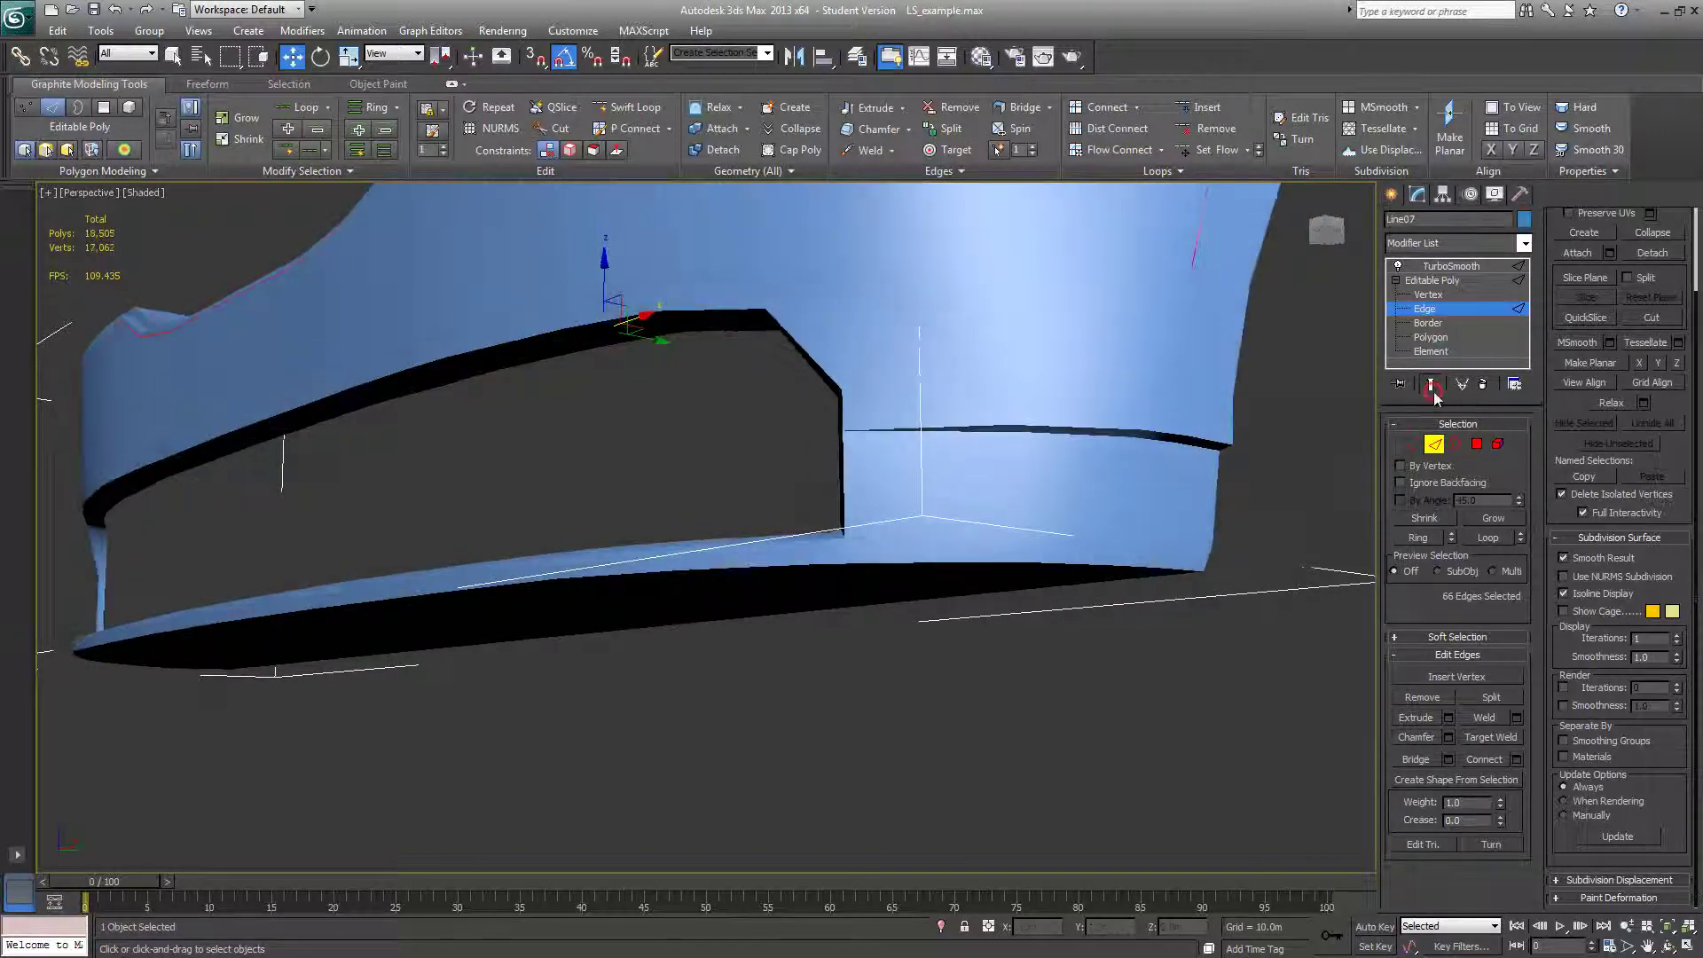
With edged faces displayed, insert edge loops just above and just below the lower corner's step using Swift Loop
left_click(660, 114)
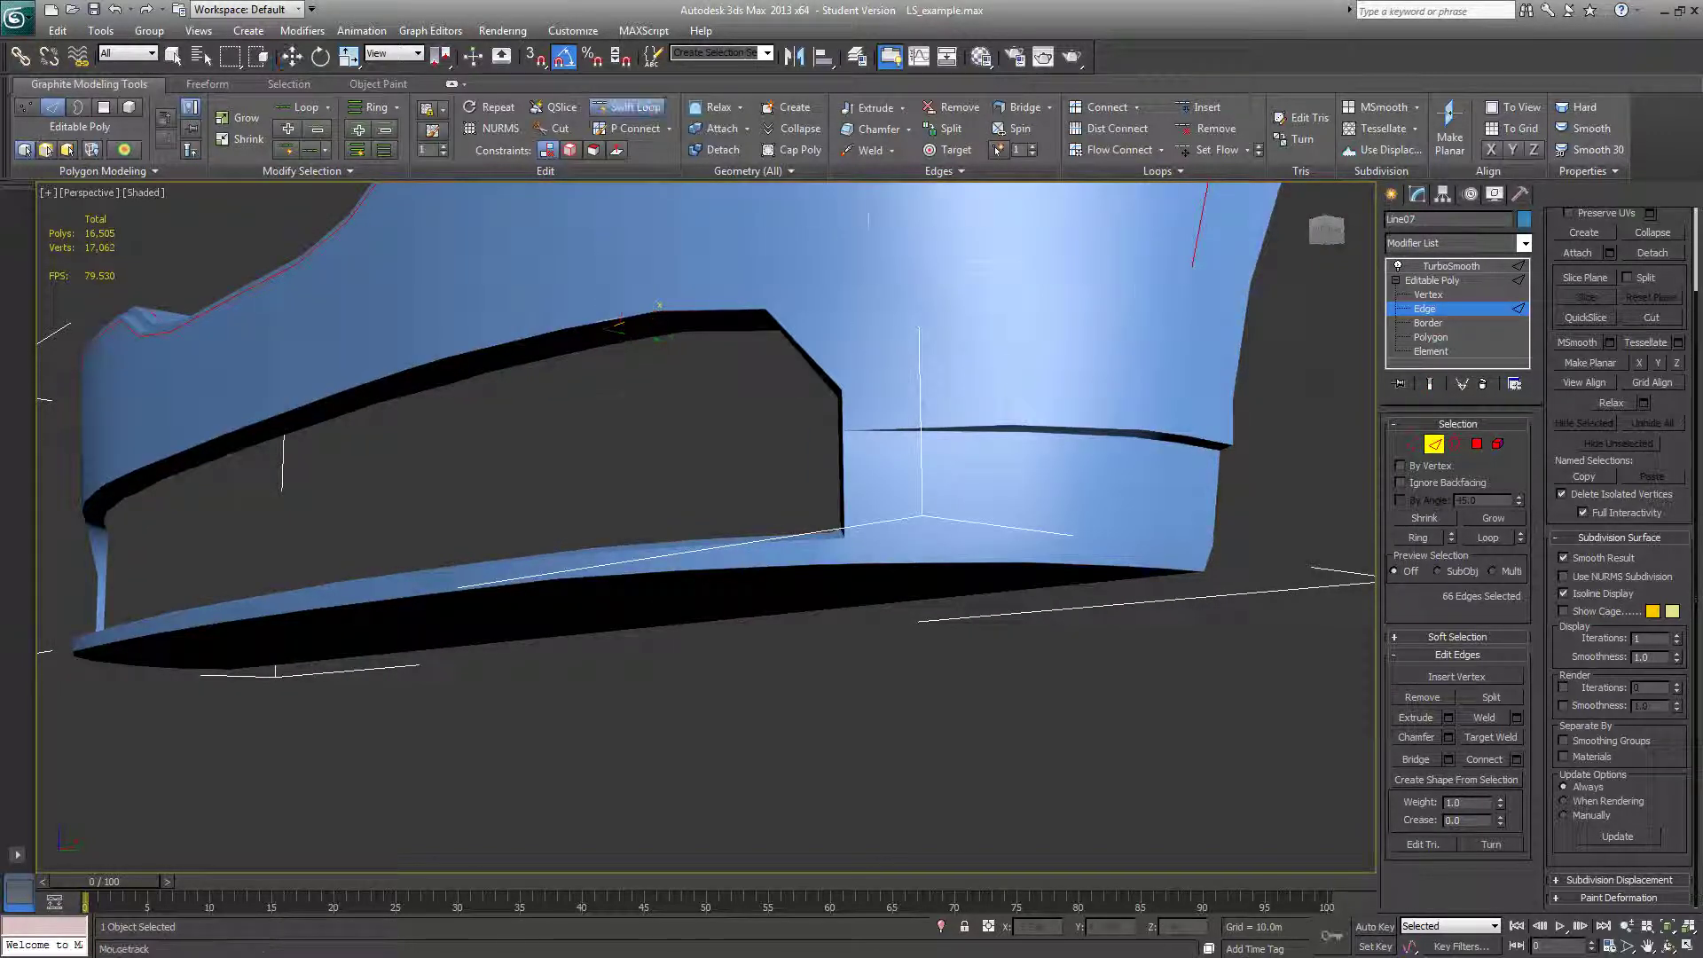
key("F4")
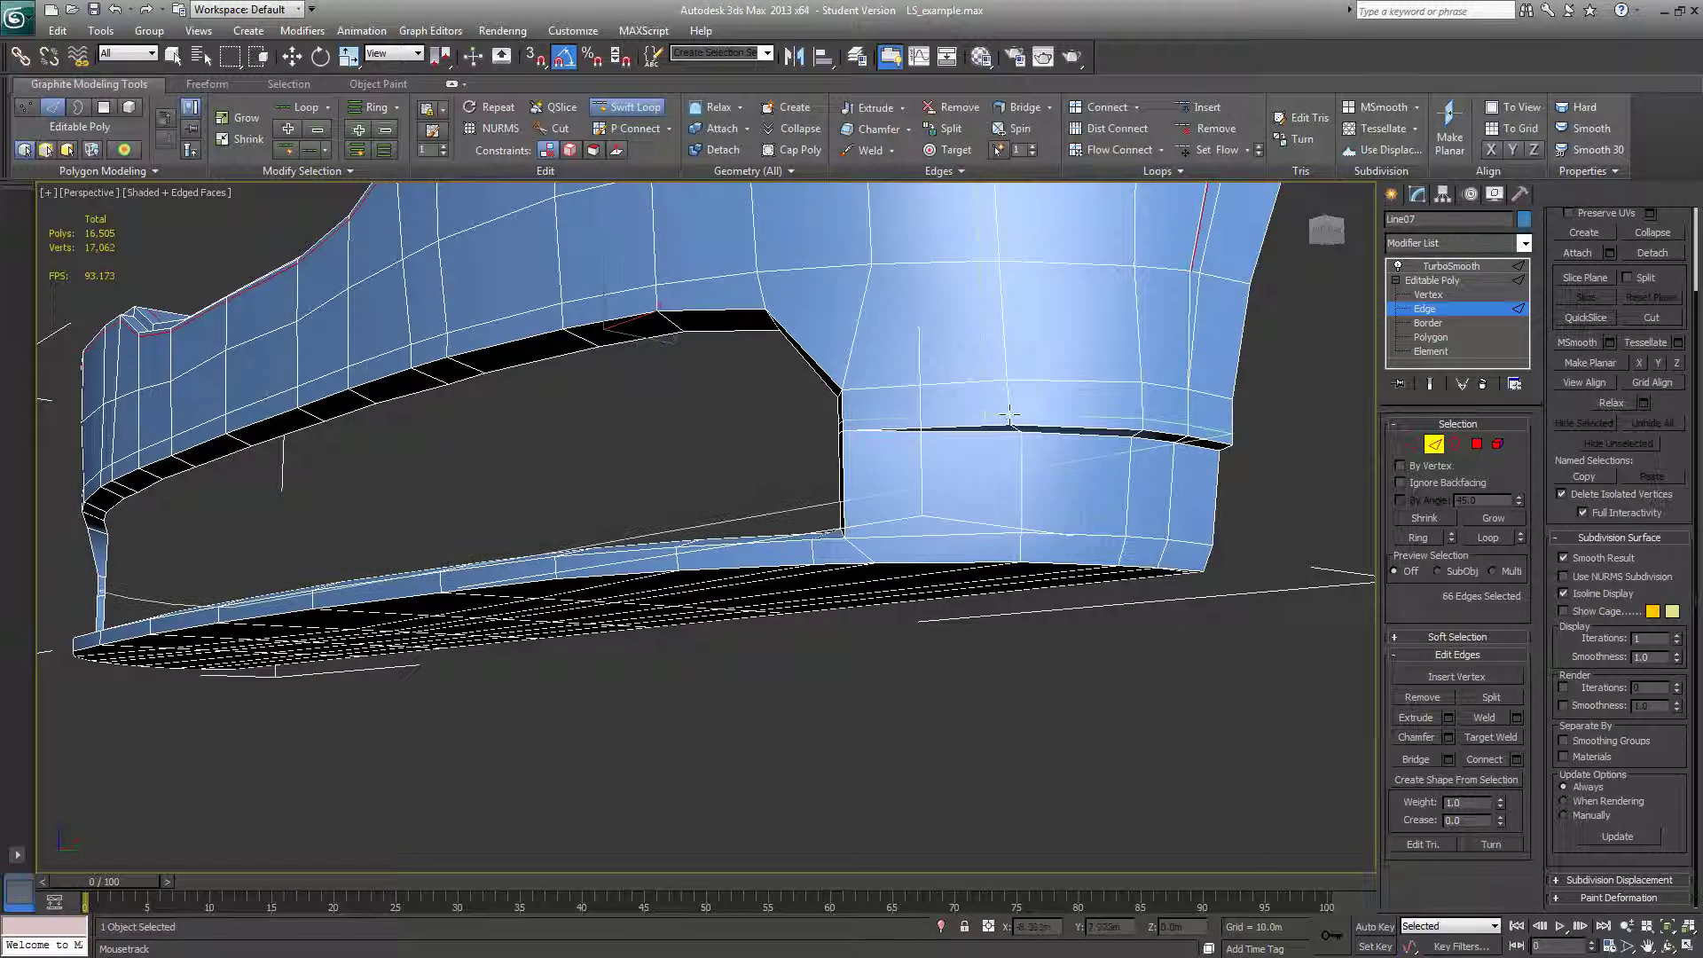
left_click(1009, 415)
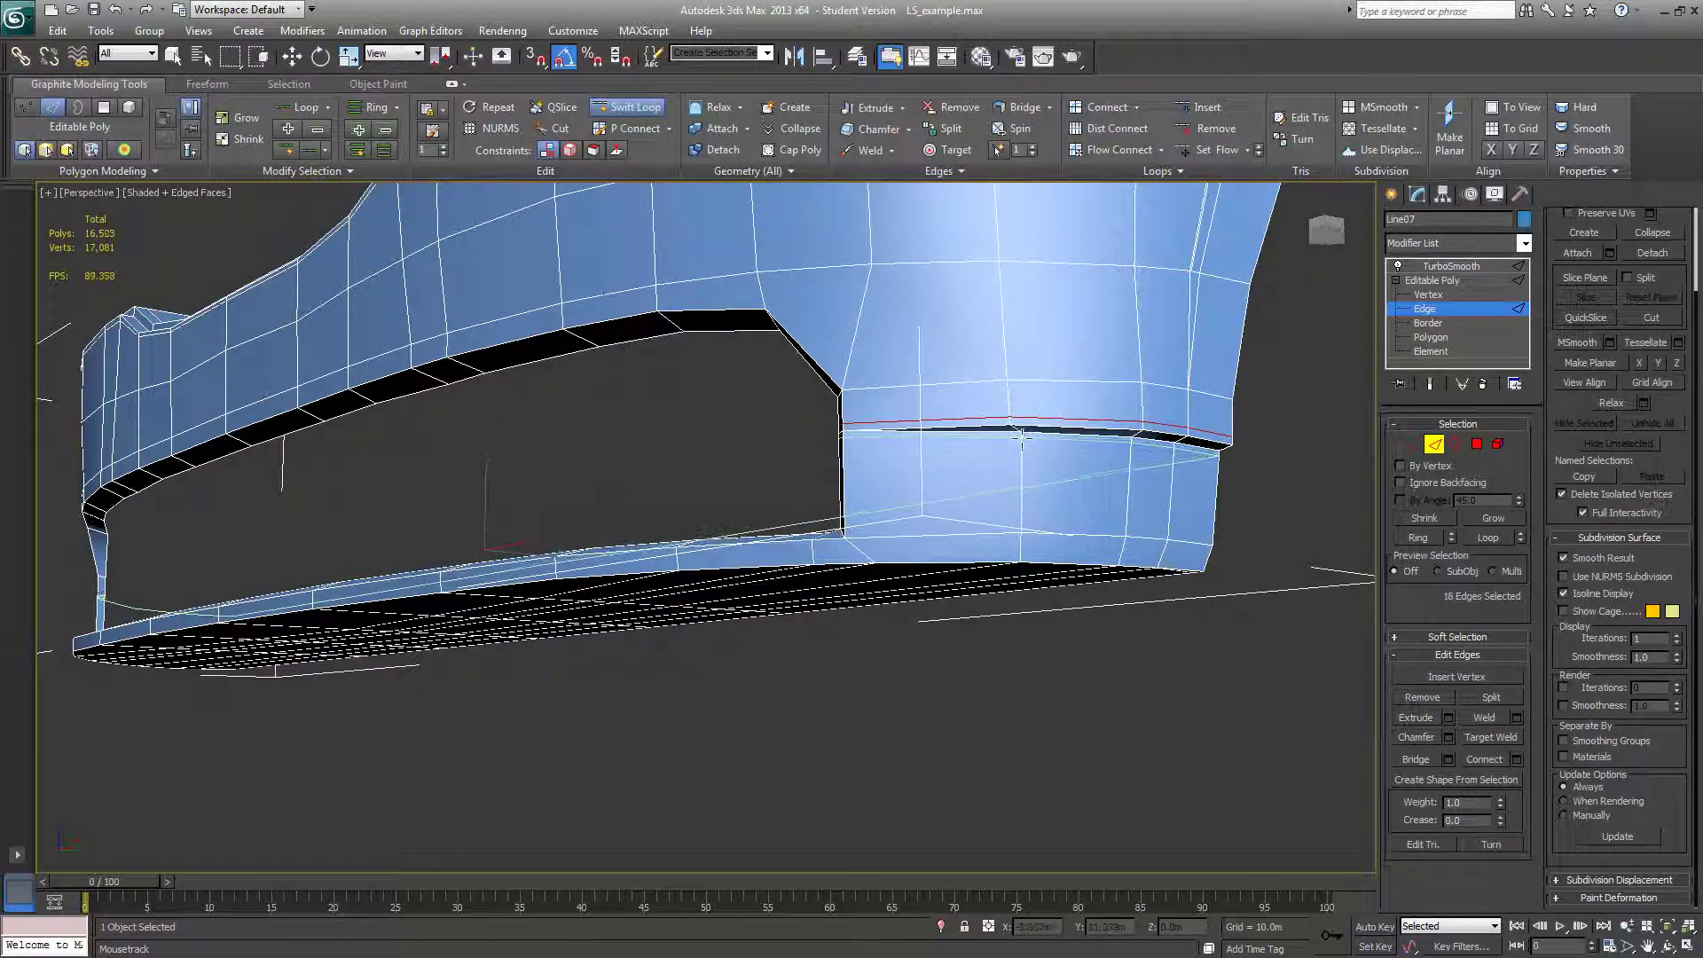
left_click(1020, 434)
Show the end result without edged faces, and undo and redo the lower corner's edge loops to compare the smoothed step
key("F4")
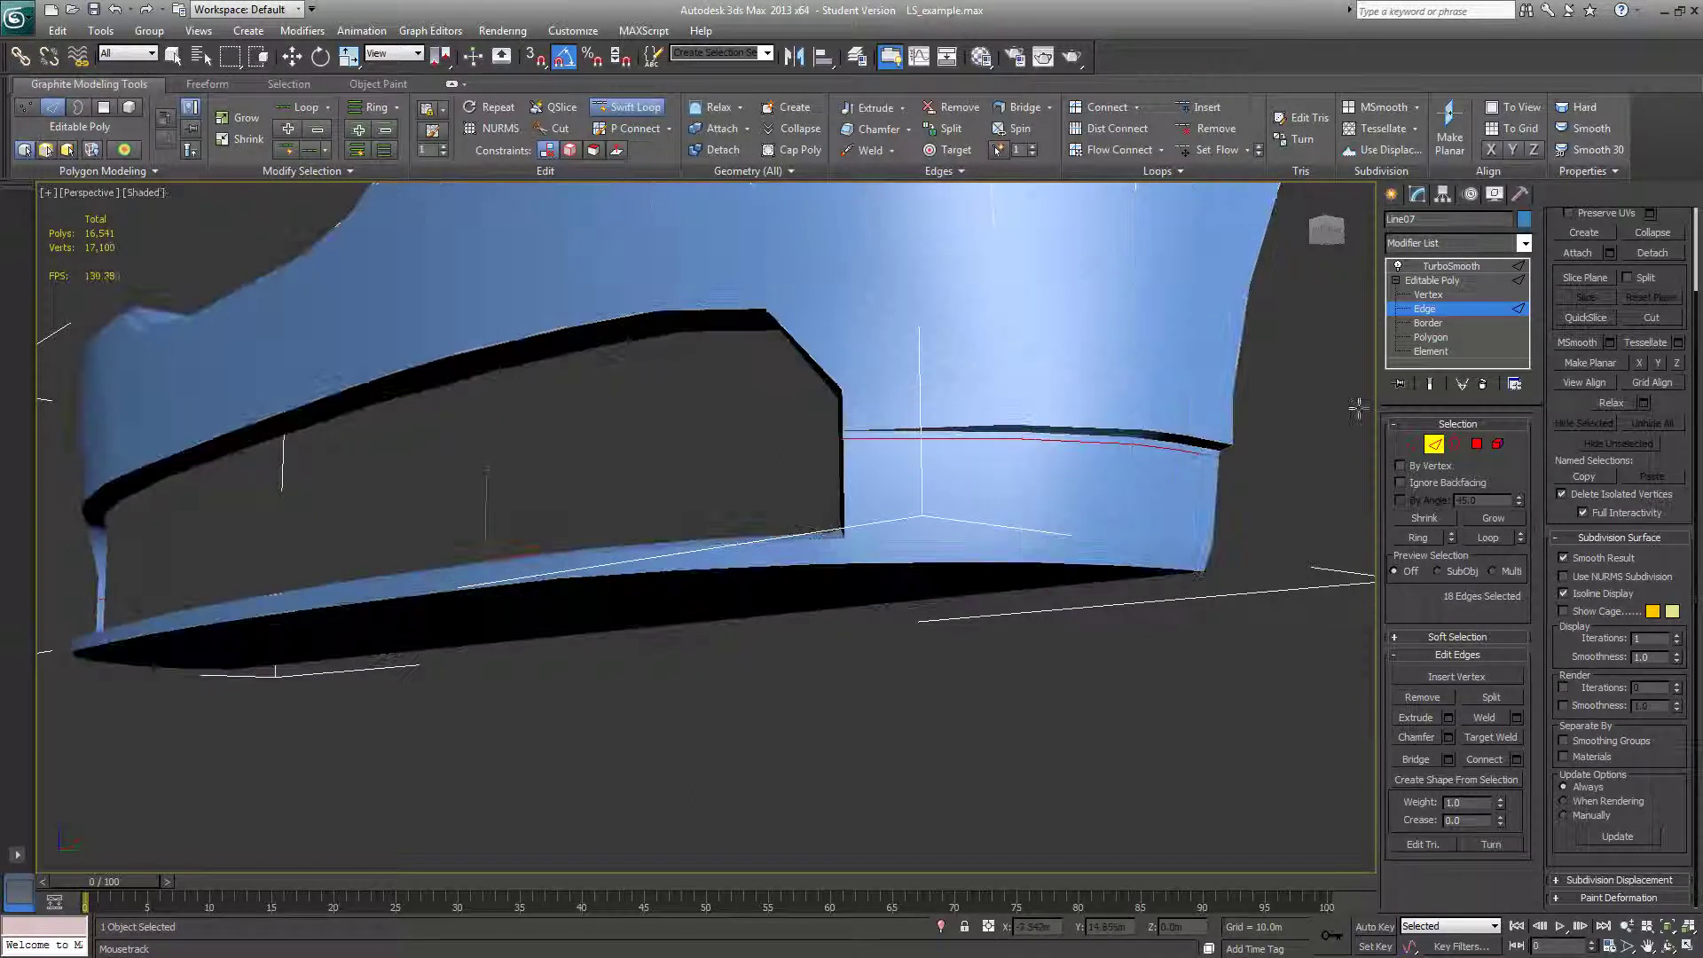
left_click(1431, 384)
scroll(1299, 406, "up", 5)
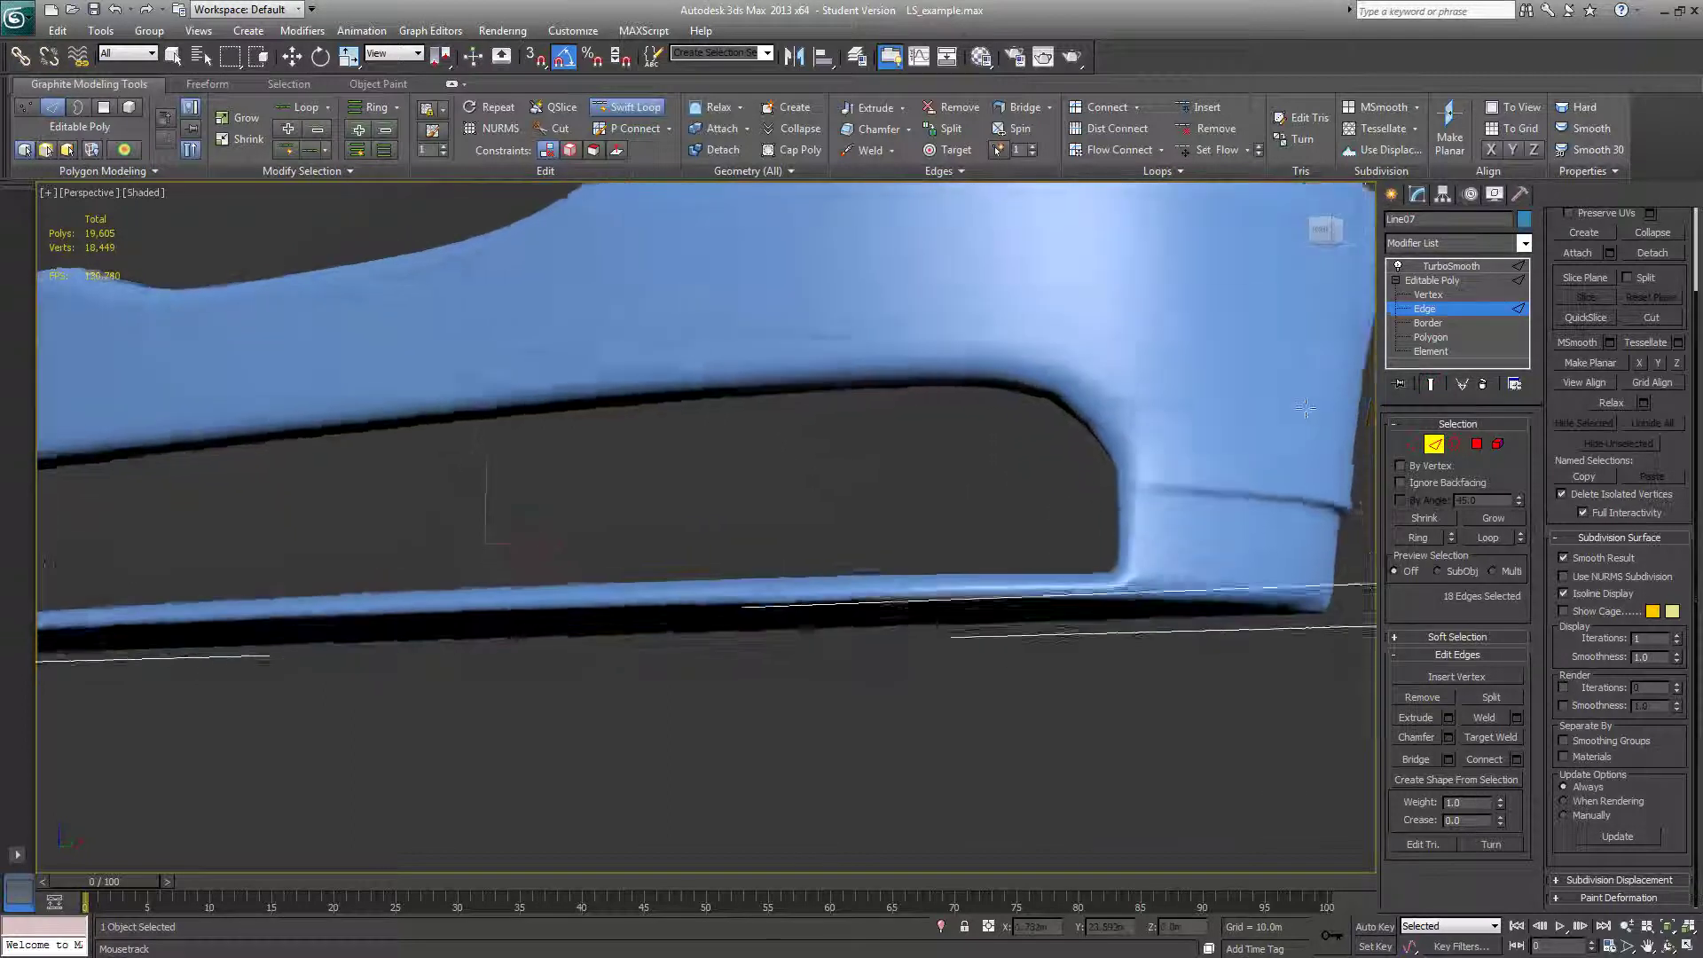
key("ctrl+BackSpace")
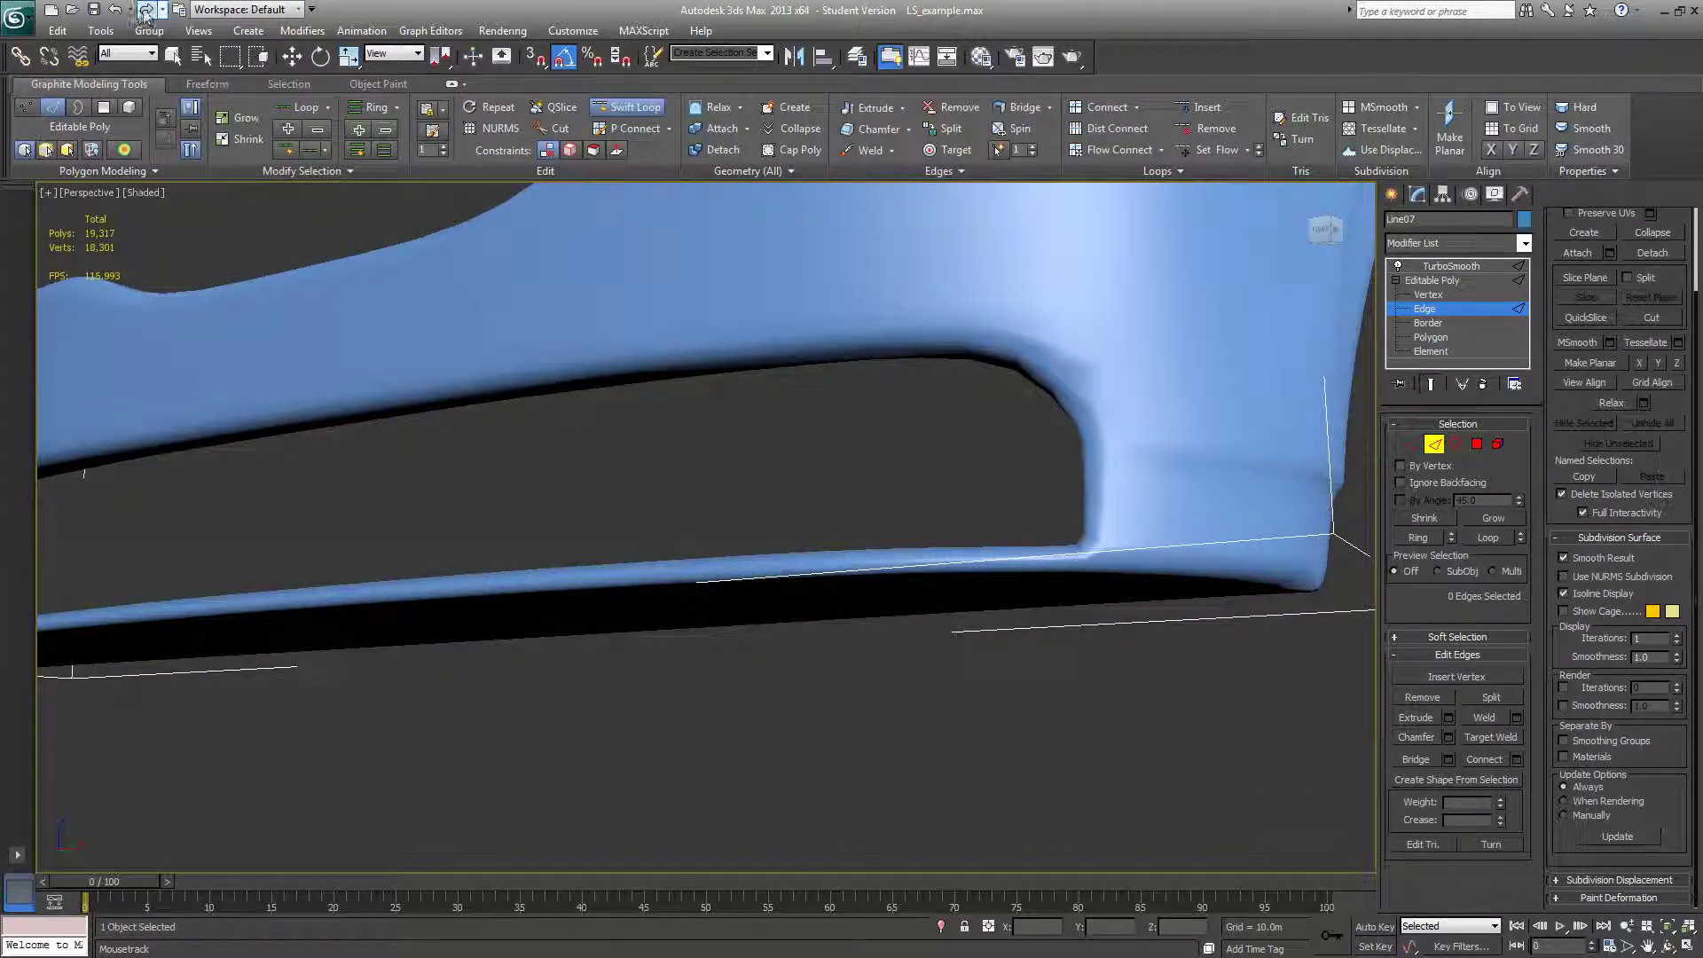
key("ctrl+z")
mouse_move(924, 416)
middle_mouse_down("alt")
mouse_move(928, 444)
mouse_move(938, 403)
mouse_move(1020, 399)
mouse_move(960, 441)
mouse_move(1098, 479)
middle_mouse_up("alt")
Leave Swift Loop and display edged faces to inspect the smoothed mesh around the bumper opening and lower corner
key("w")
key("z")
scroll(963, 442, "up", 5)
key("F4")
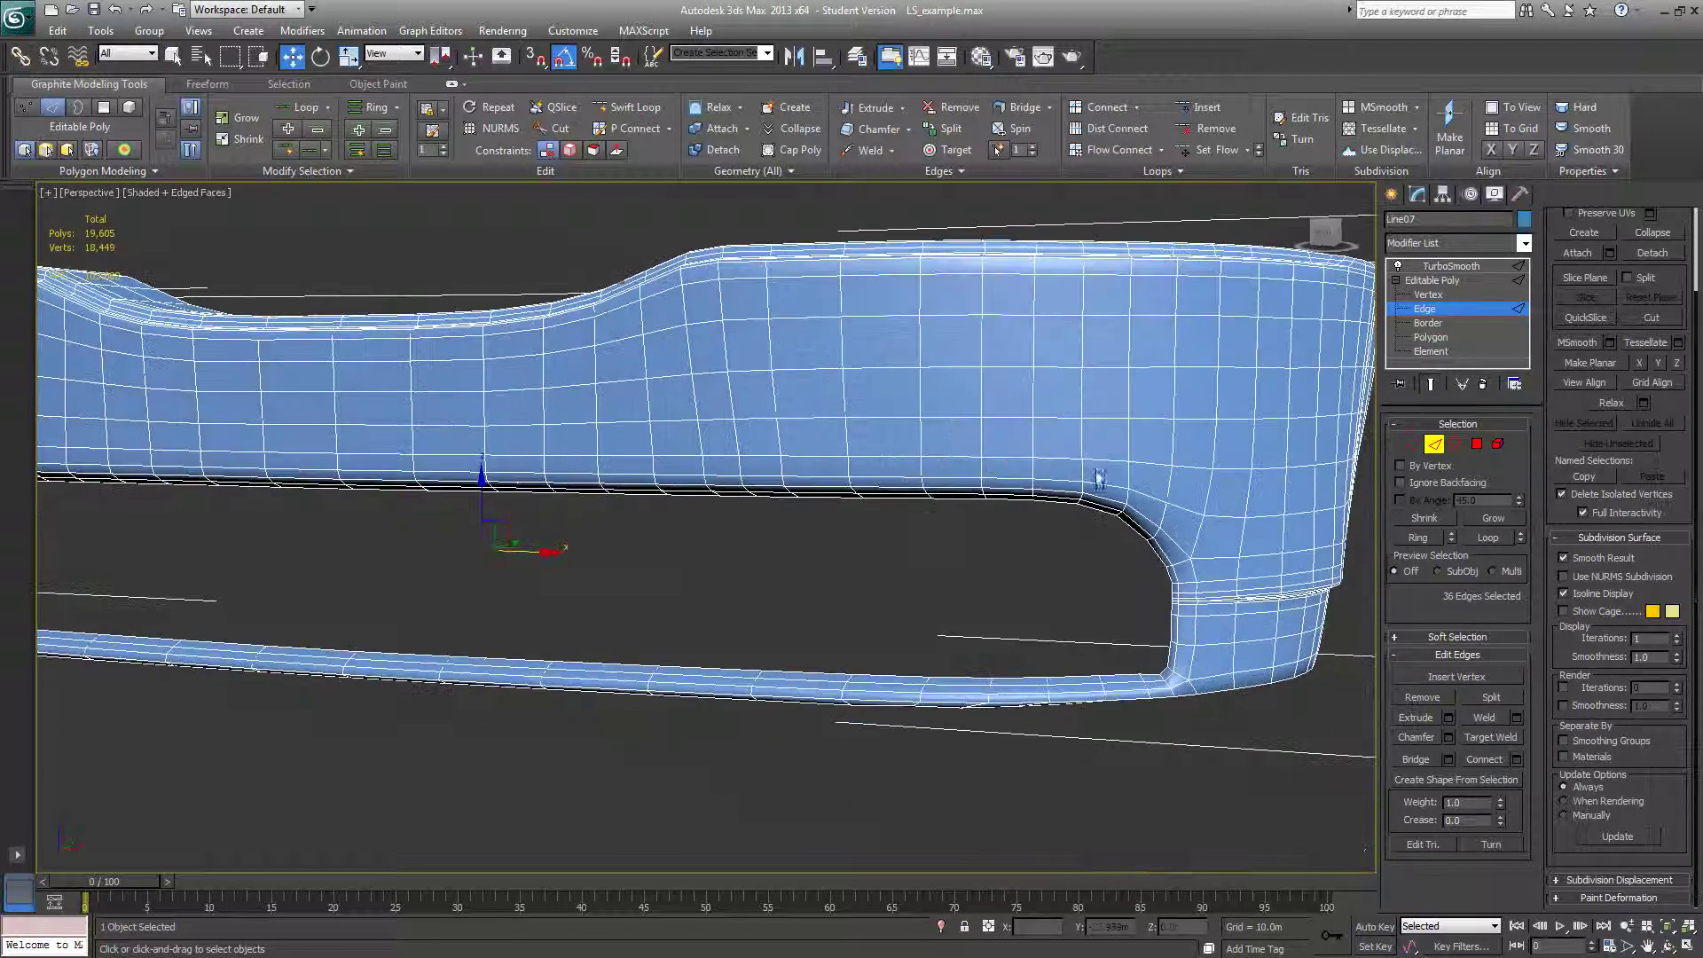
Show the base mesh and insert an edge loop along the inner wall of the bumper opening using Swift Loop
left_click(1429, 384)
middle_click_drag(1174, 437, 1210, 491, "alt")
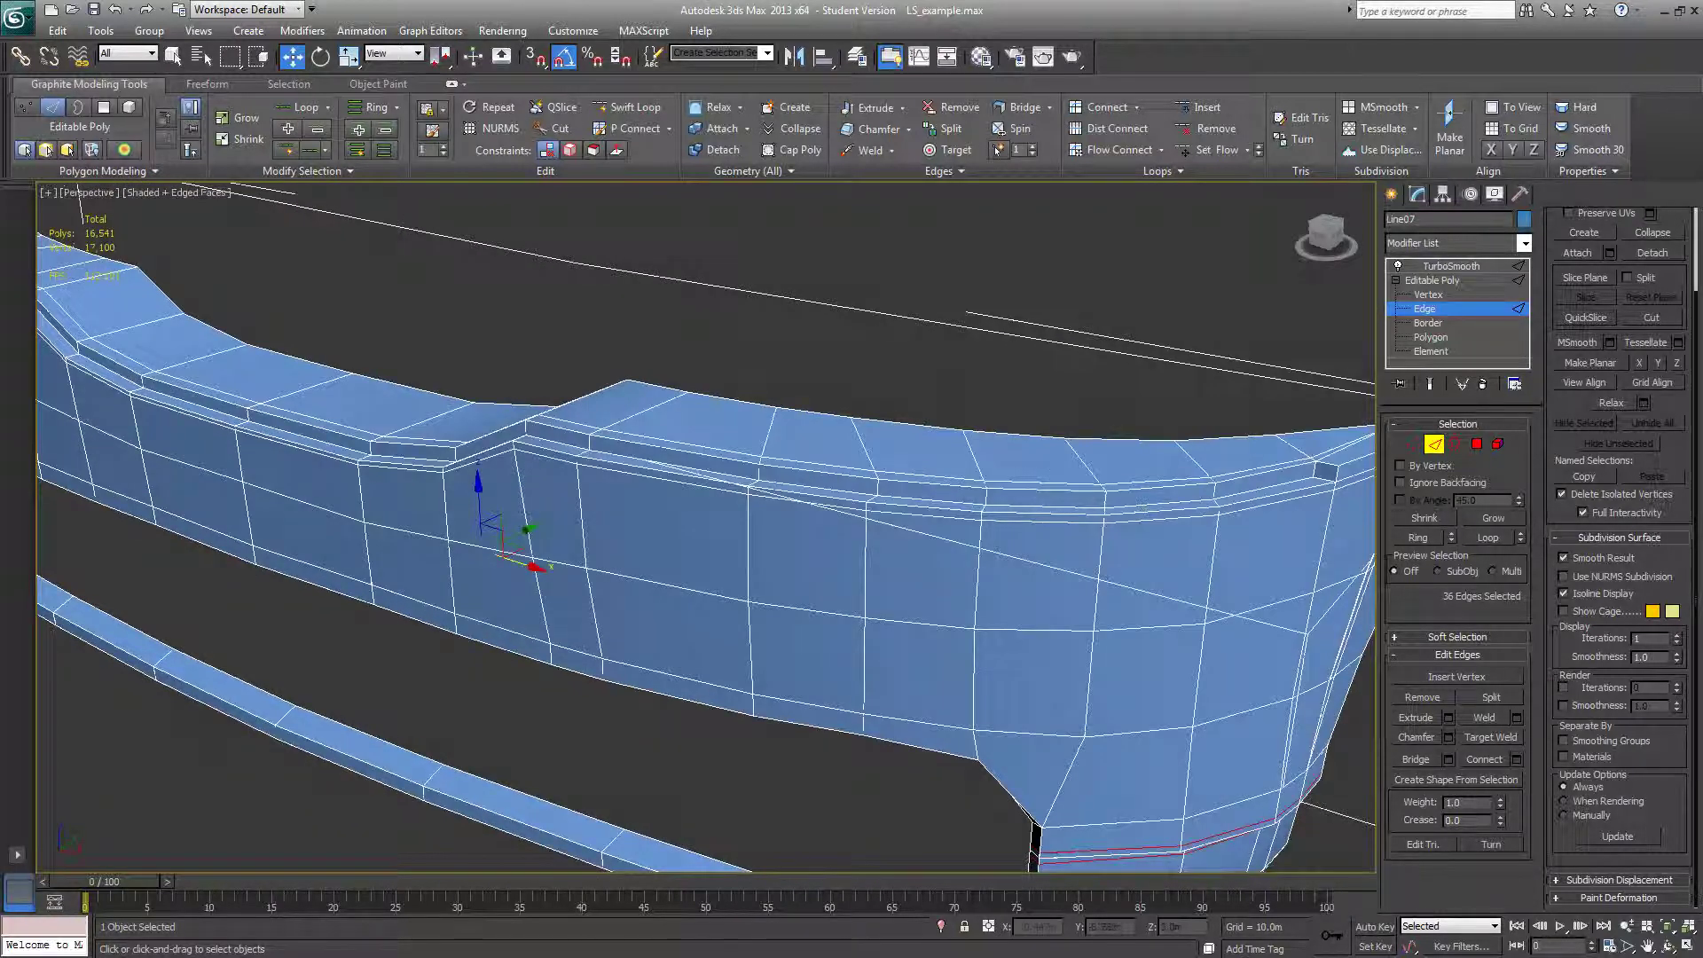
left_click(628, 106)
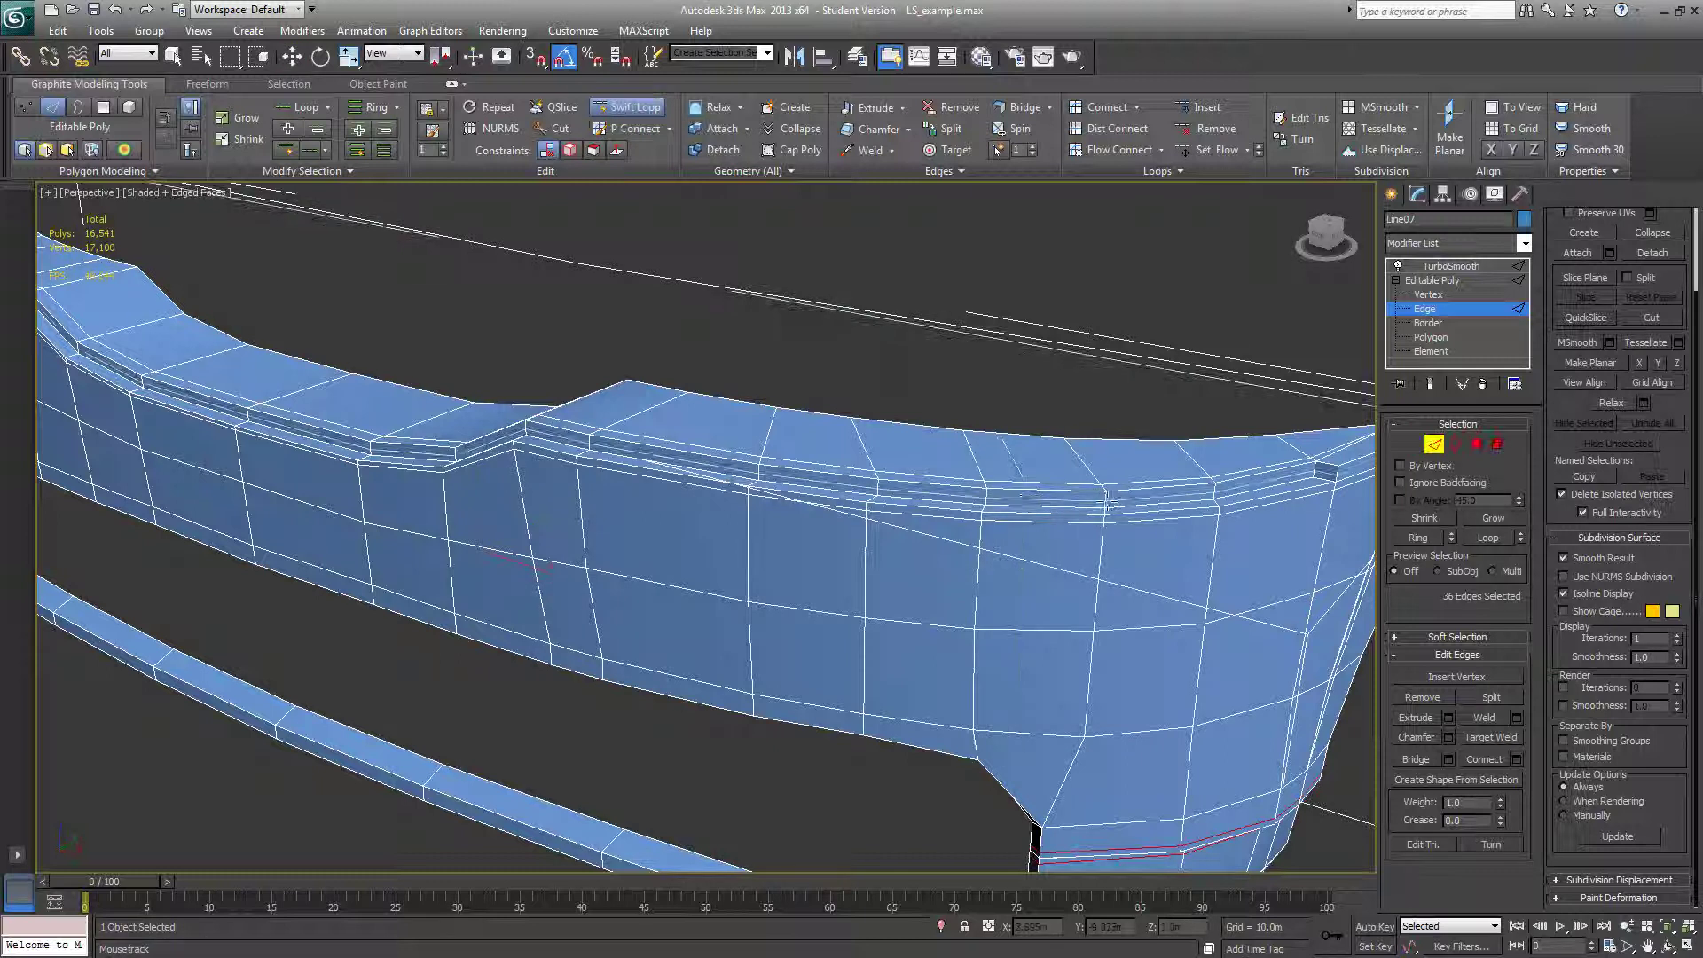
middle_click_drag(1107, 500, 1103, 487, "alt")
middle_click_drag(1086, 554, 1055, 505, "alt")
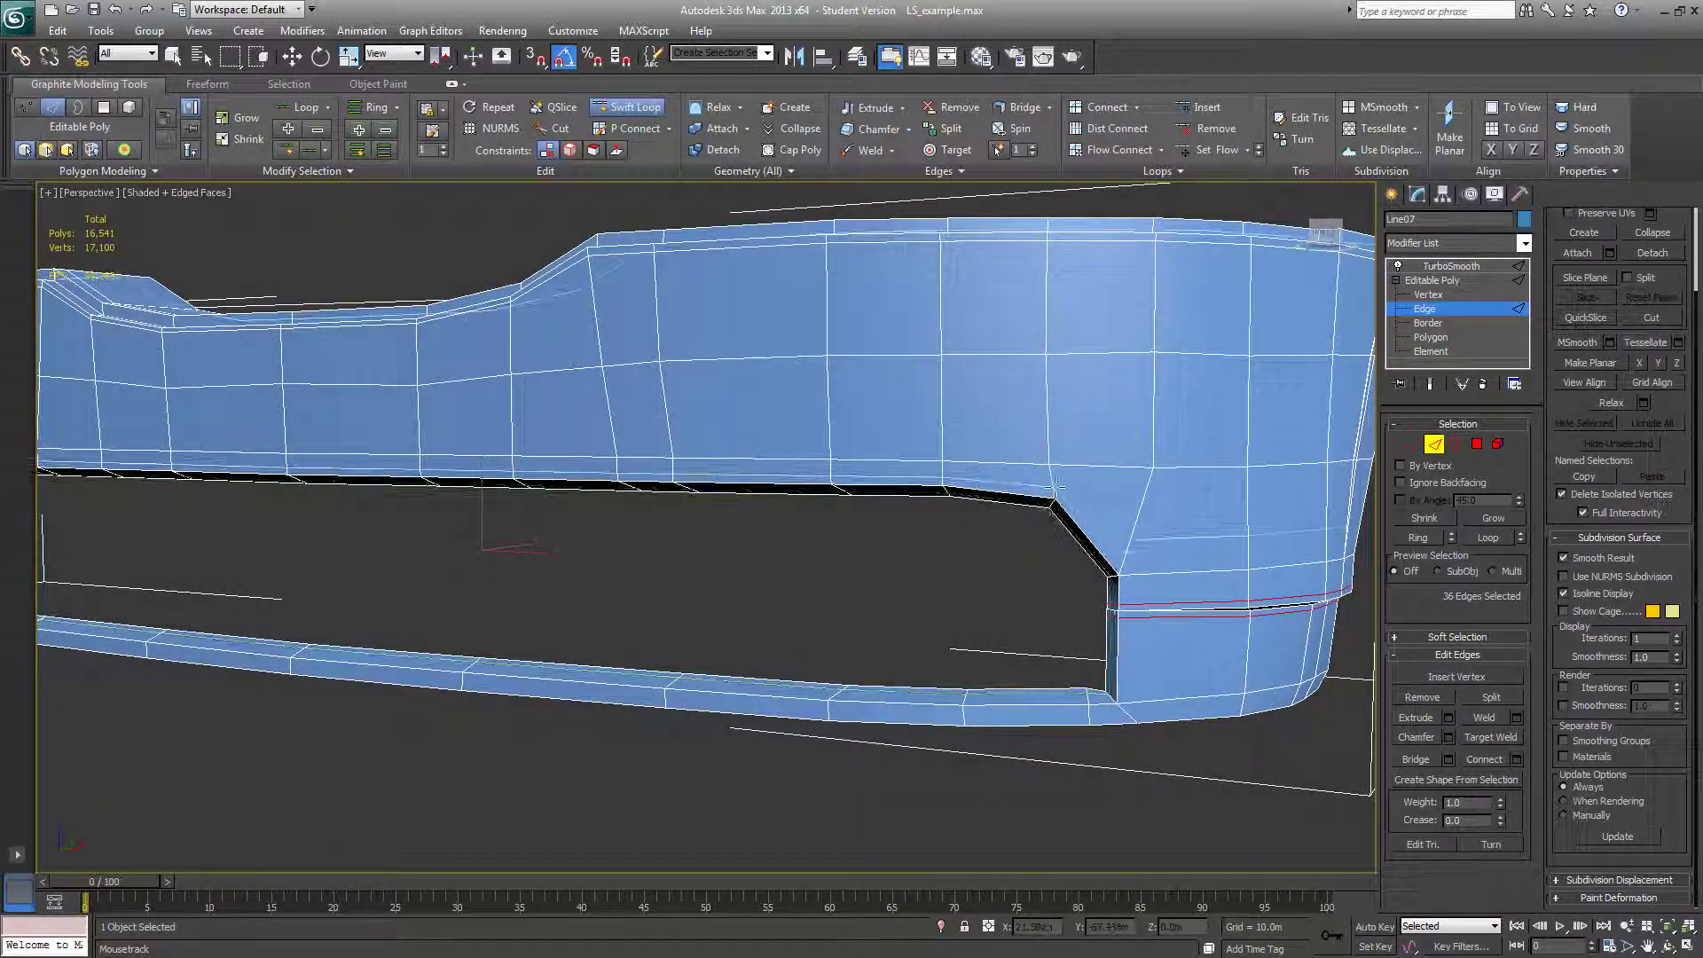
middle_click_drag(1054, 491, 1179, 509, "alt")
left_click(1180, 509)
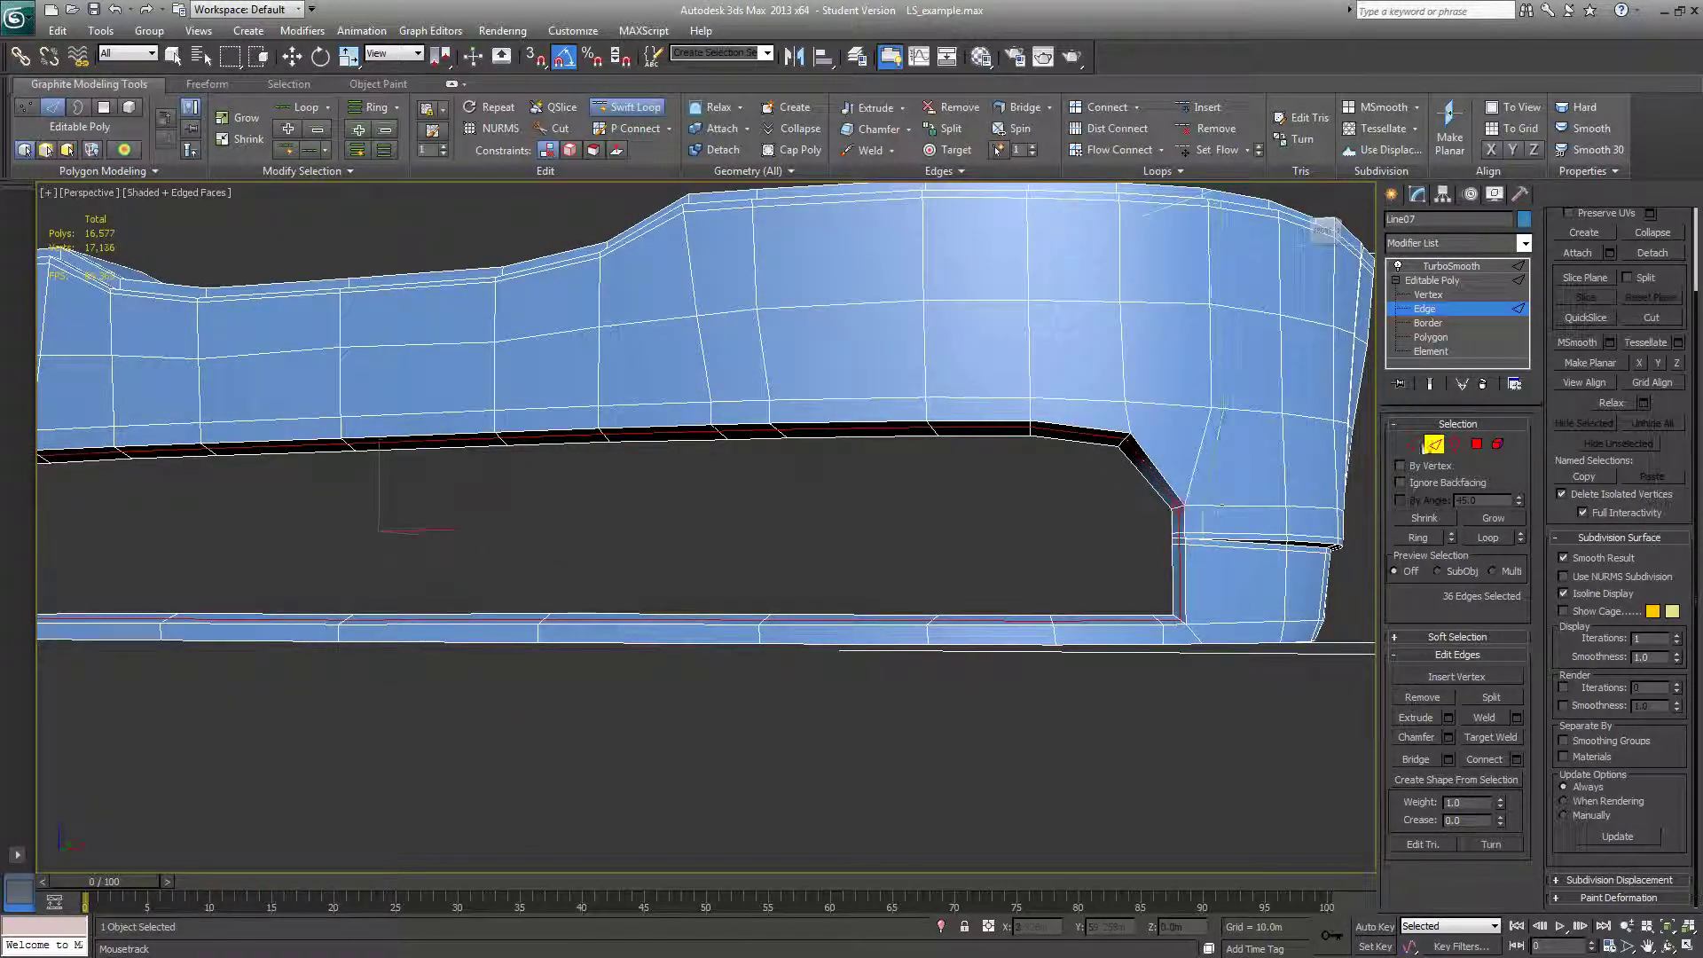
Show the end result without edged faces, undo and redo the opening's loop to compare the smoothing, and display edged faces again
left_click(1432, 385)
key("F4")
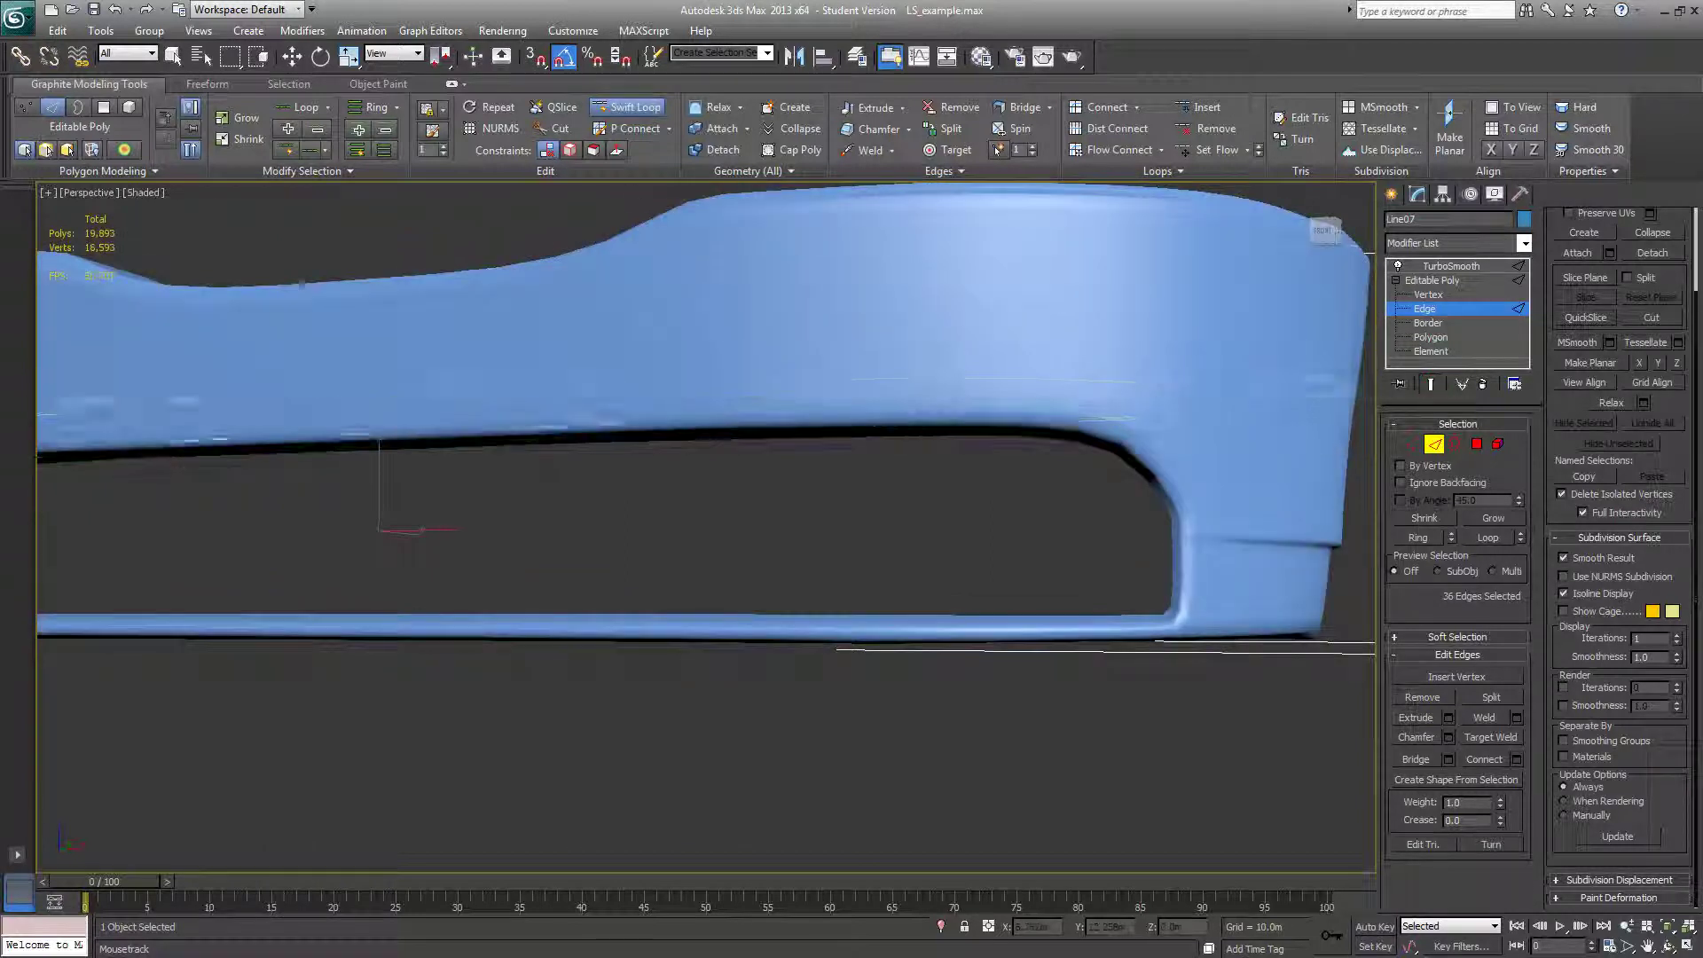
left_click(121, 10)
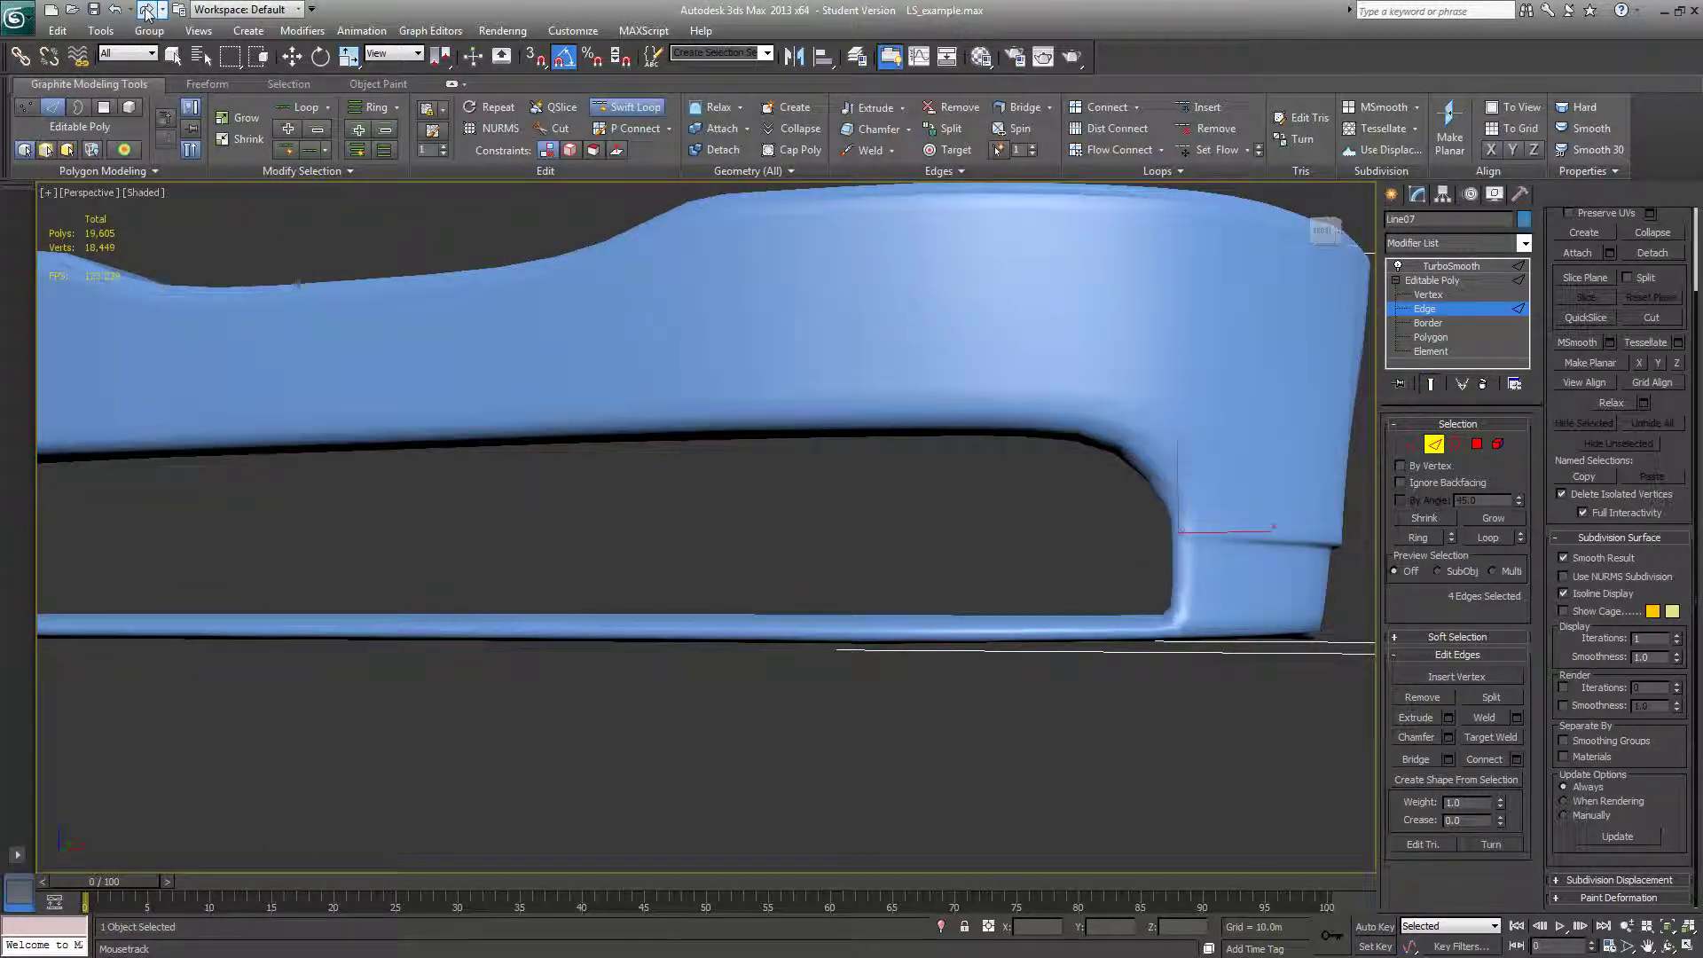
left_click(146, 10)
middle_click_drag(1016, 393, 1021, 424, "alt")
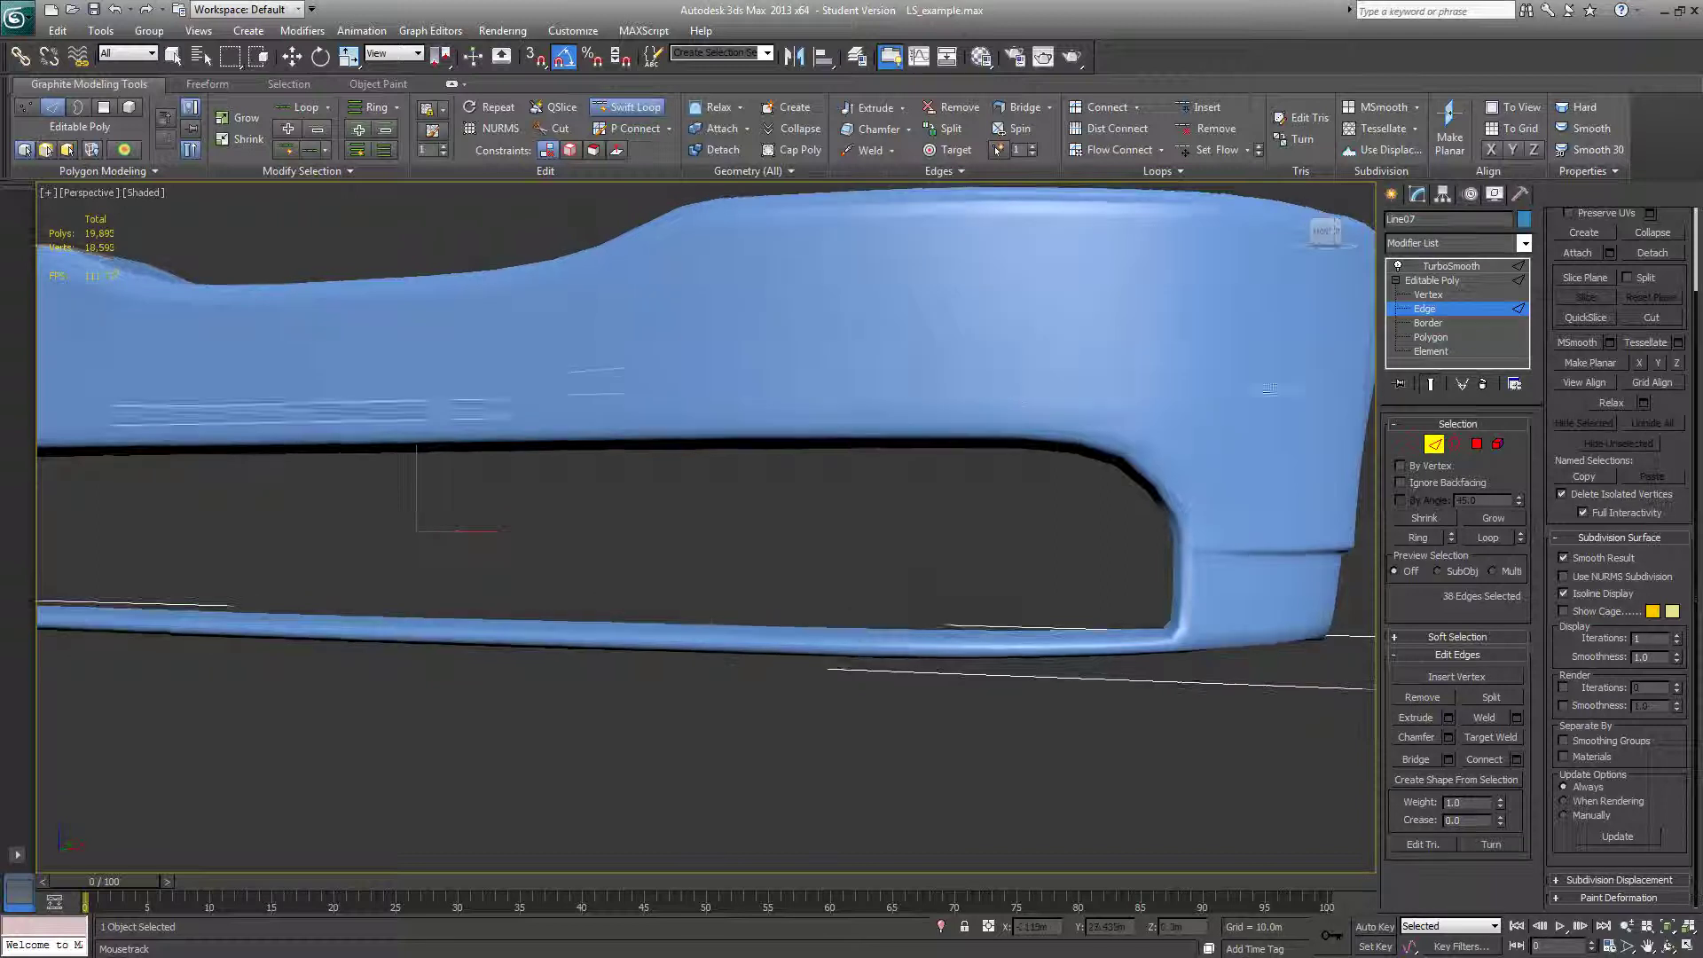
key("F4")
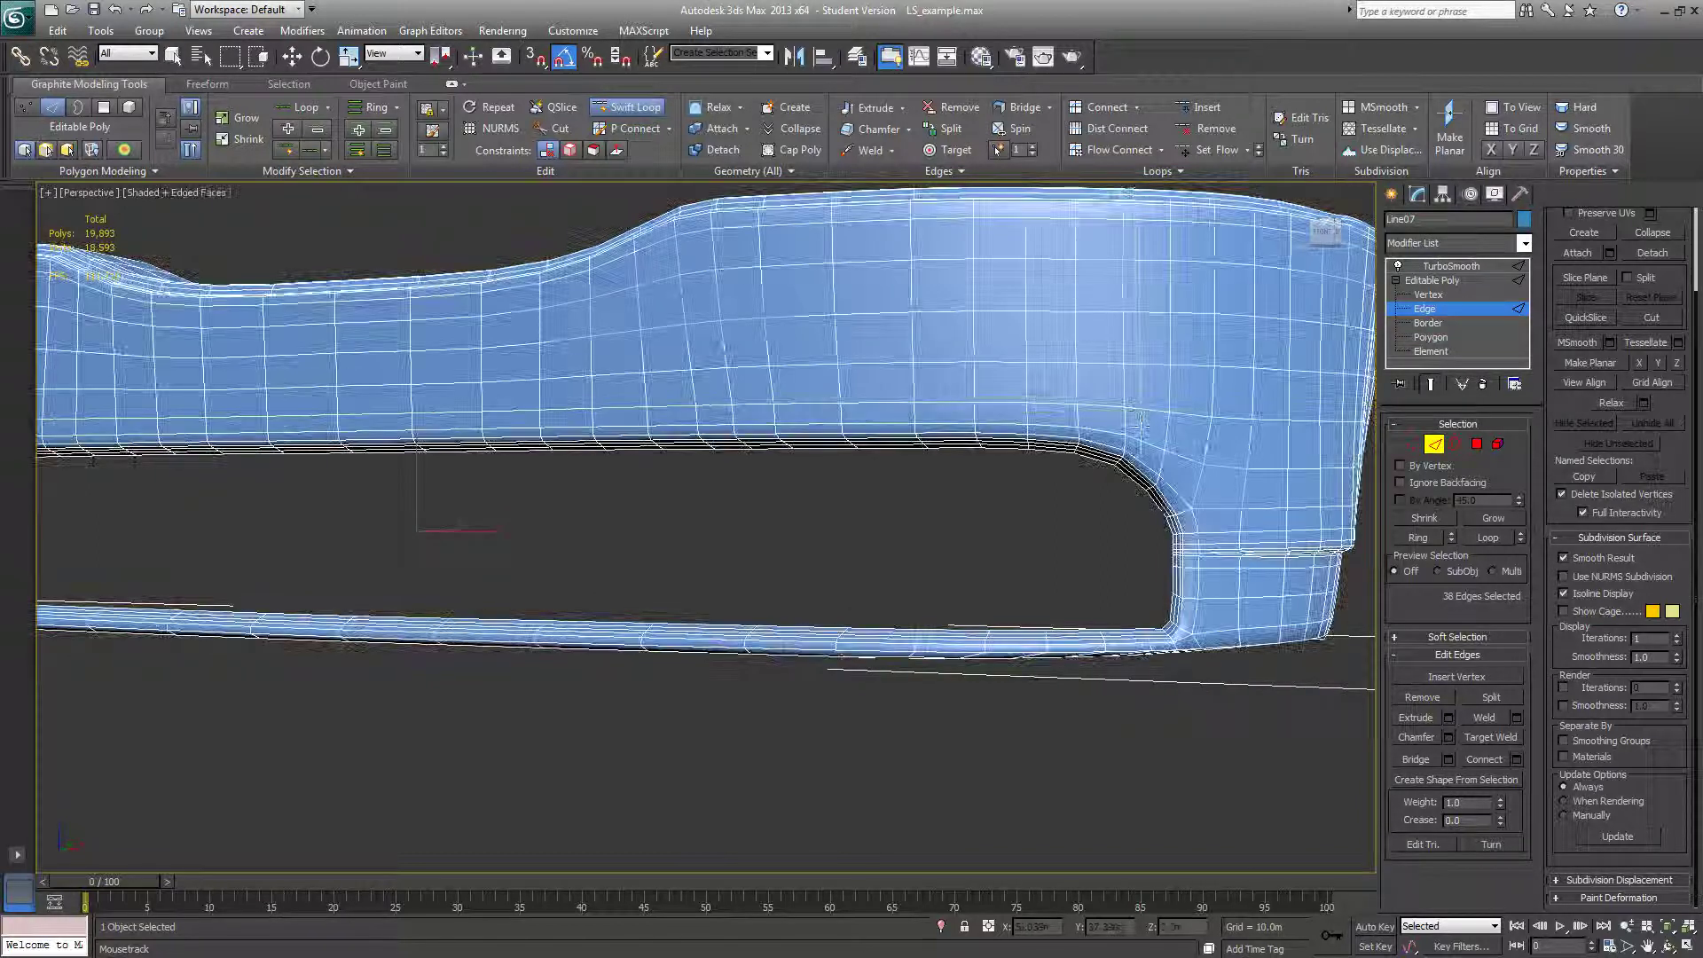
mouse_move(1135, 426)
middle_mouse_down("alt")
mouse_move(1121, 445)
mouse_move(1100, 419)
mouse_move(1174, 440)
mouse_move(1142, 443)
middle_mouse_up("alt")
Return to the base mesh, leave Swift Loop, and select the ring of short vertical edges running along the opening's upper border
left_click(1427, 383)
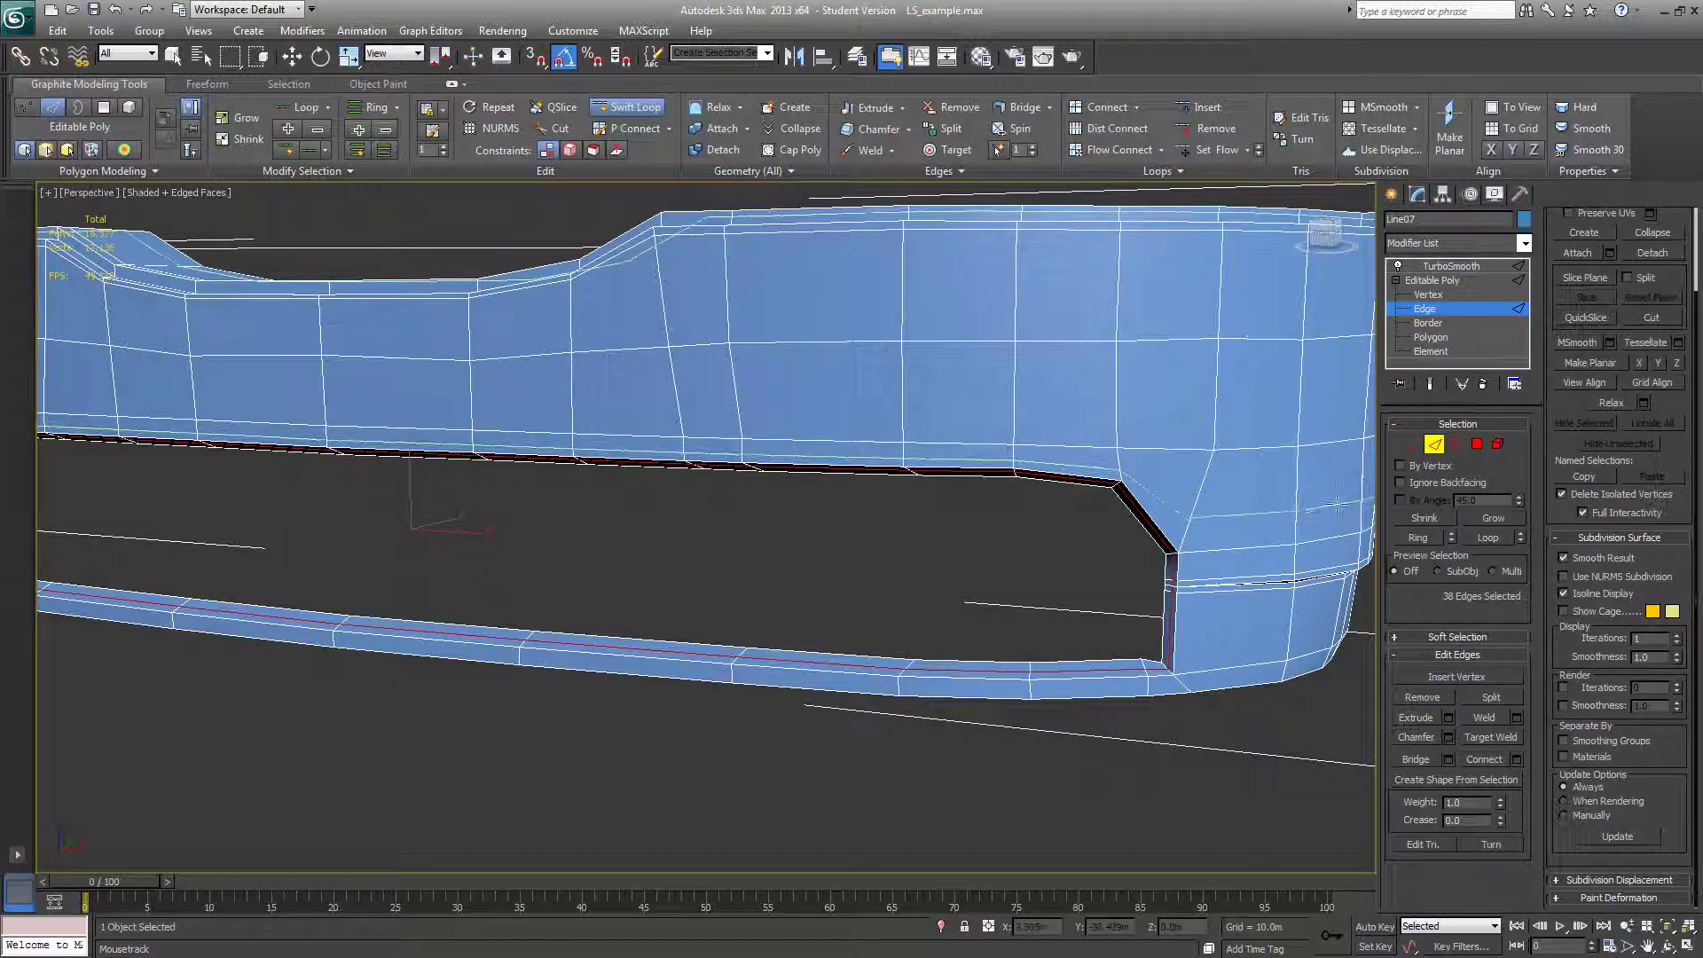
key("w")
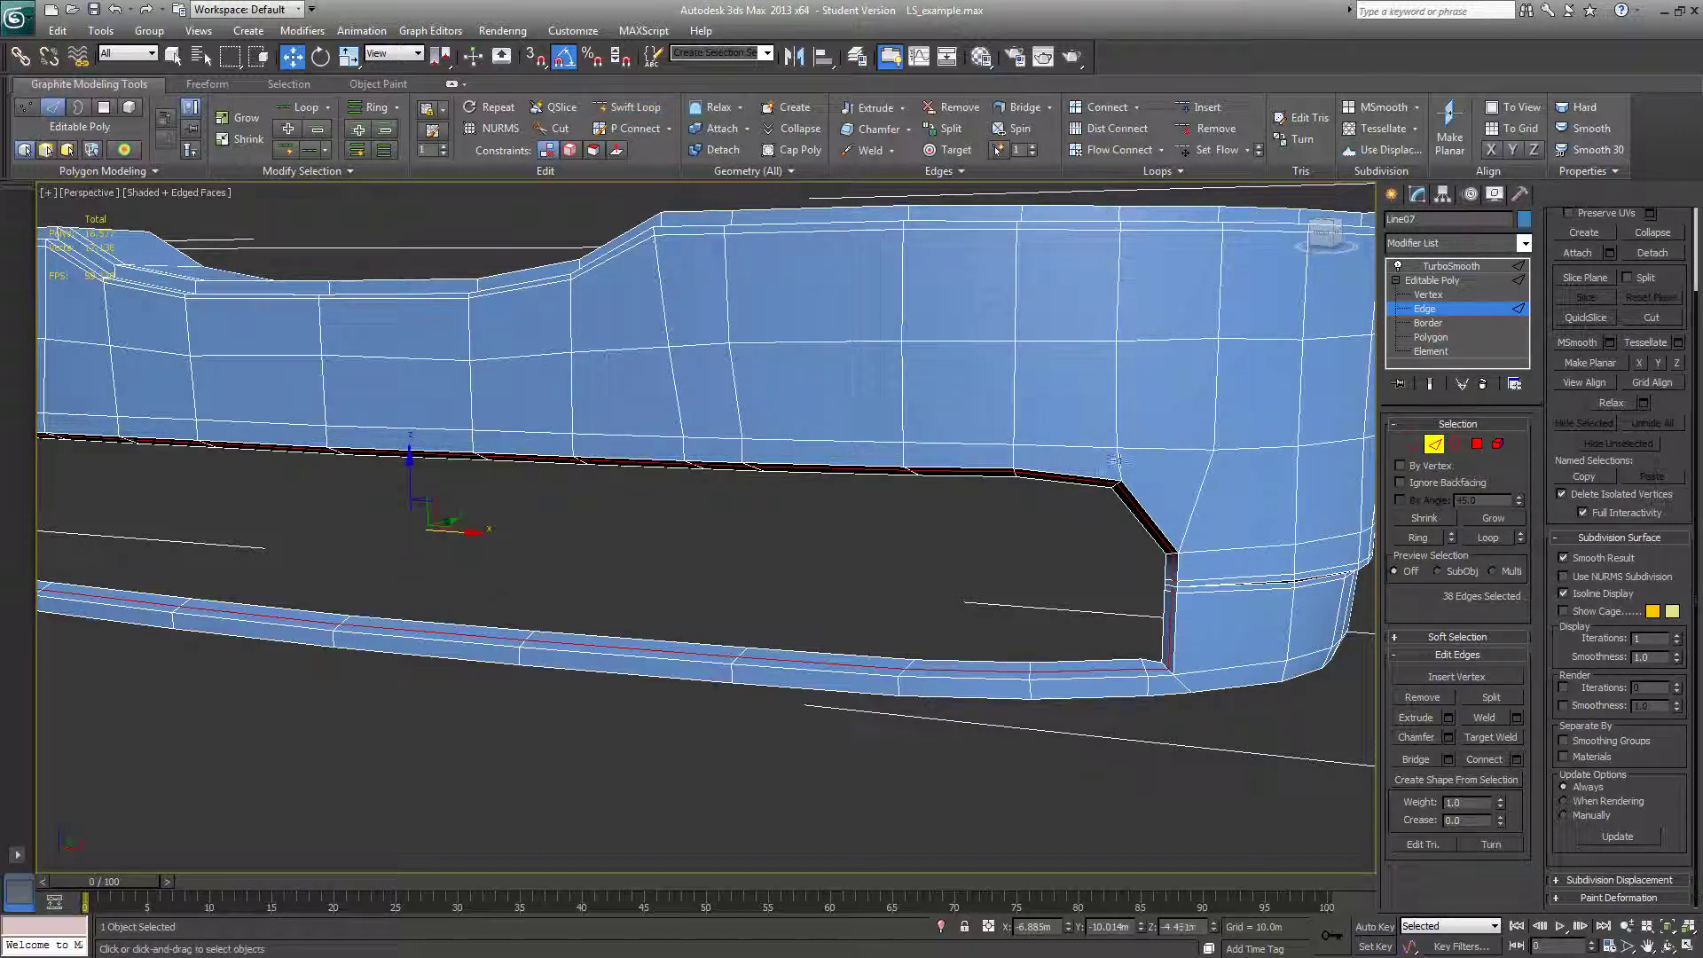
left_click(1115, 462)
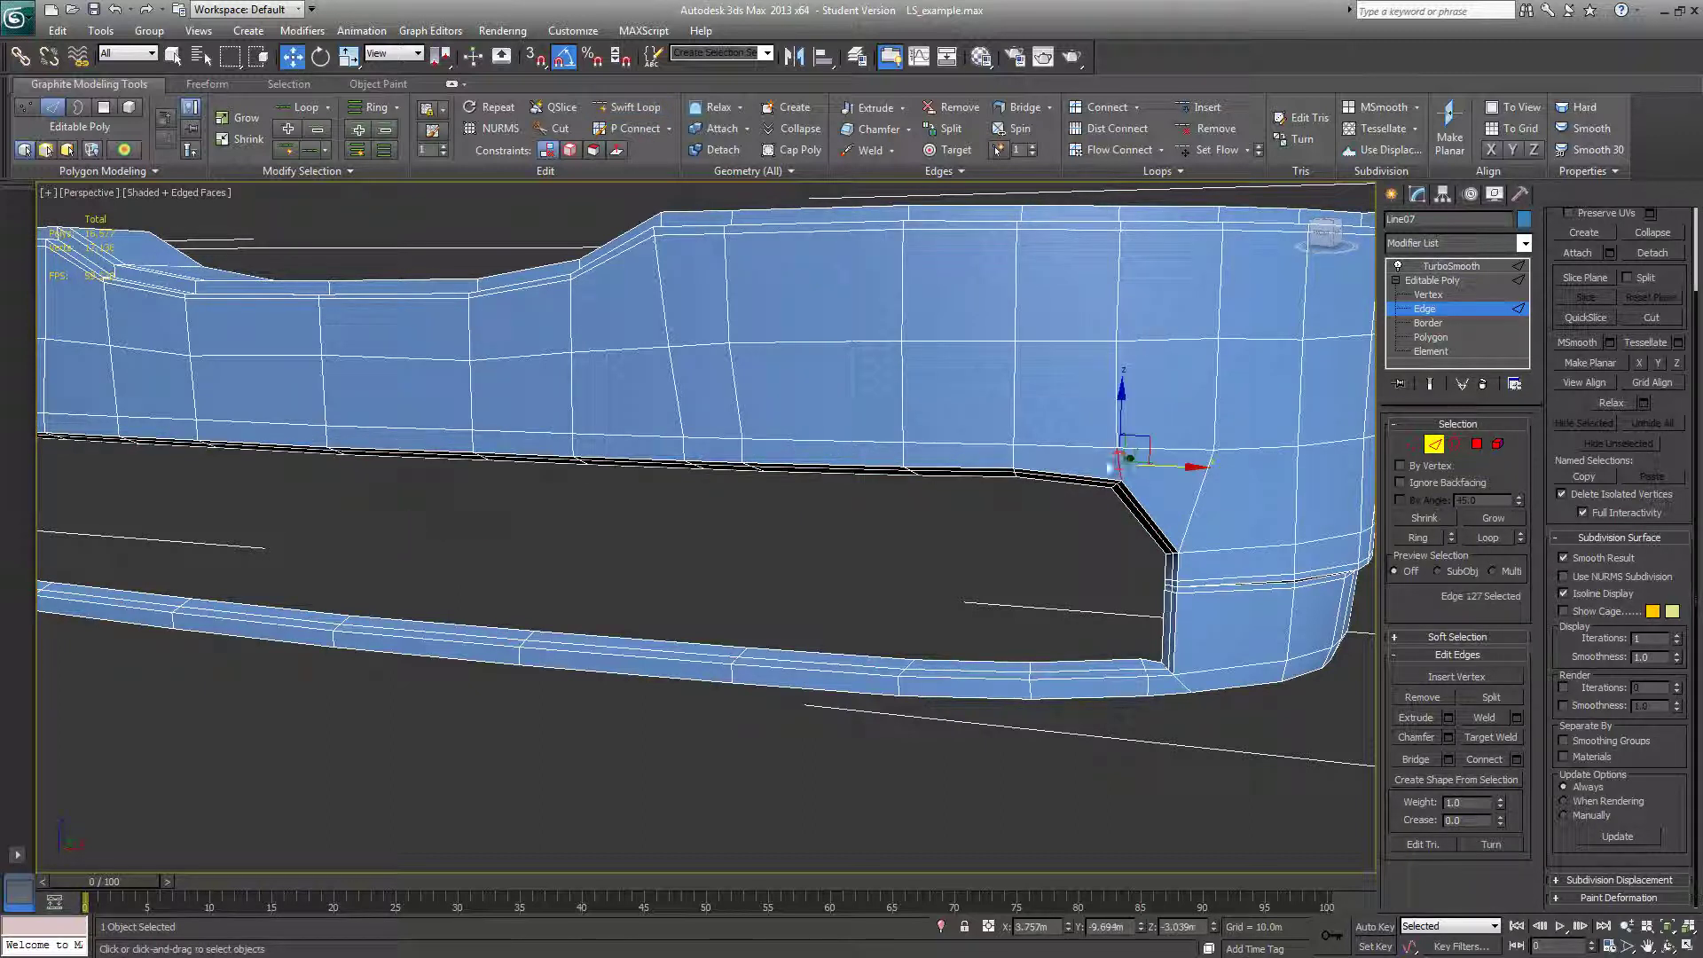
left_click(1011, 458, "shift")
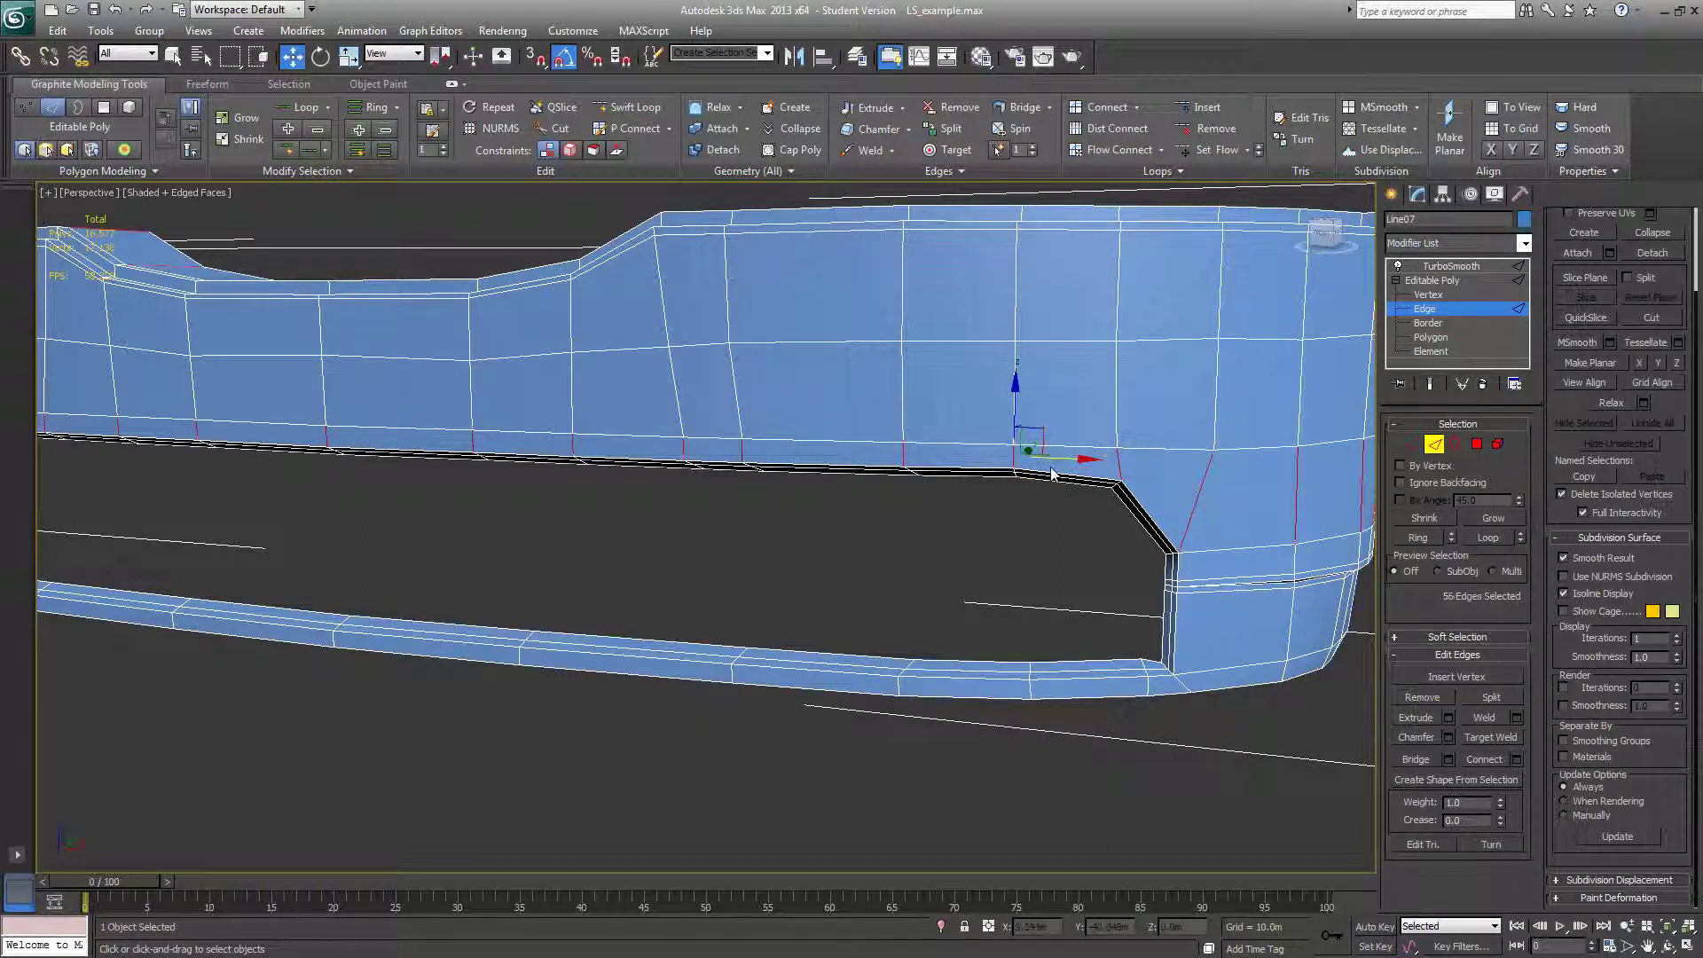
Deselect the ring's edges on the bumper's sides and upper rim, keeping those above the opening selected
scroll(1045, 465, "down", 5)
left_click_drag(1068, 456, 876, 527, "ctrl")
key("ctrl+z")
left_click_drag(982, 538, 865, 474, "alt")
middle_click_drag(790, 468, 379, 404, "alt")
left_click(320, 393)
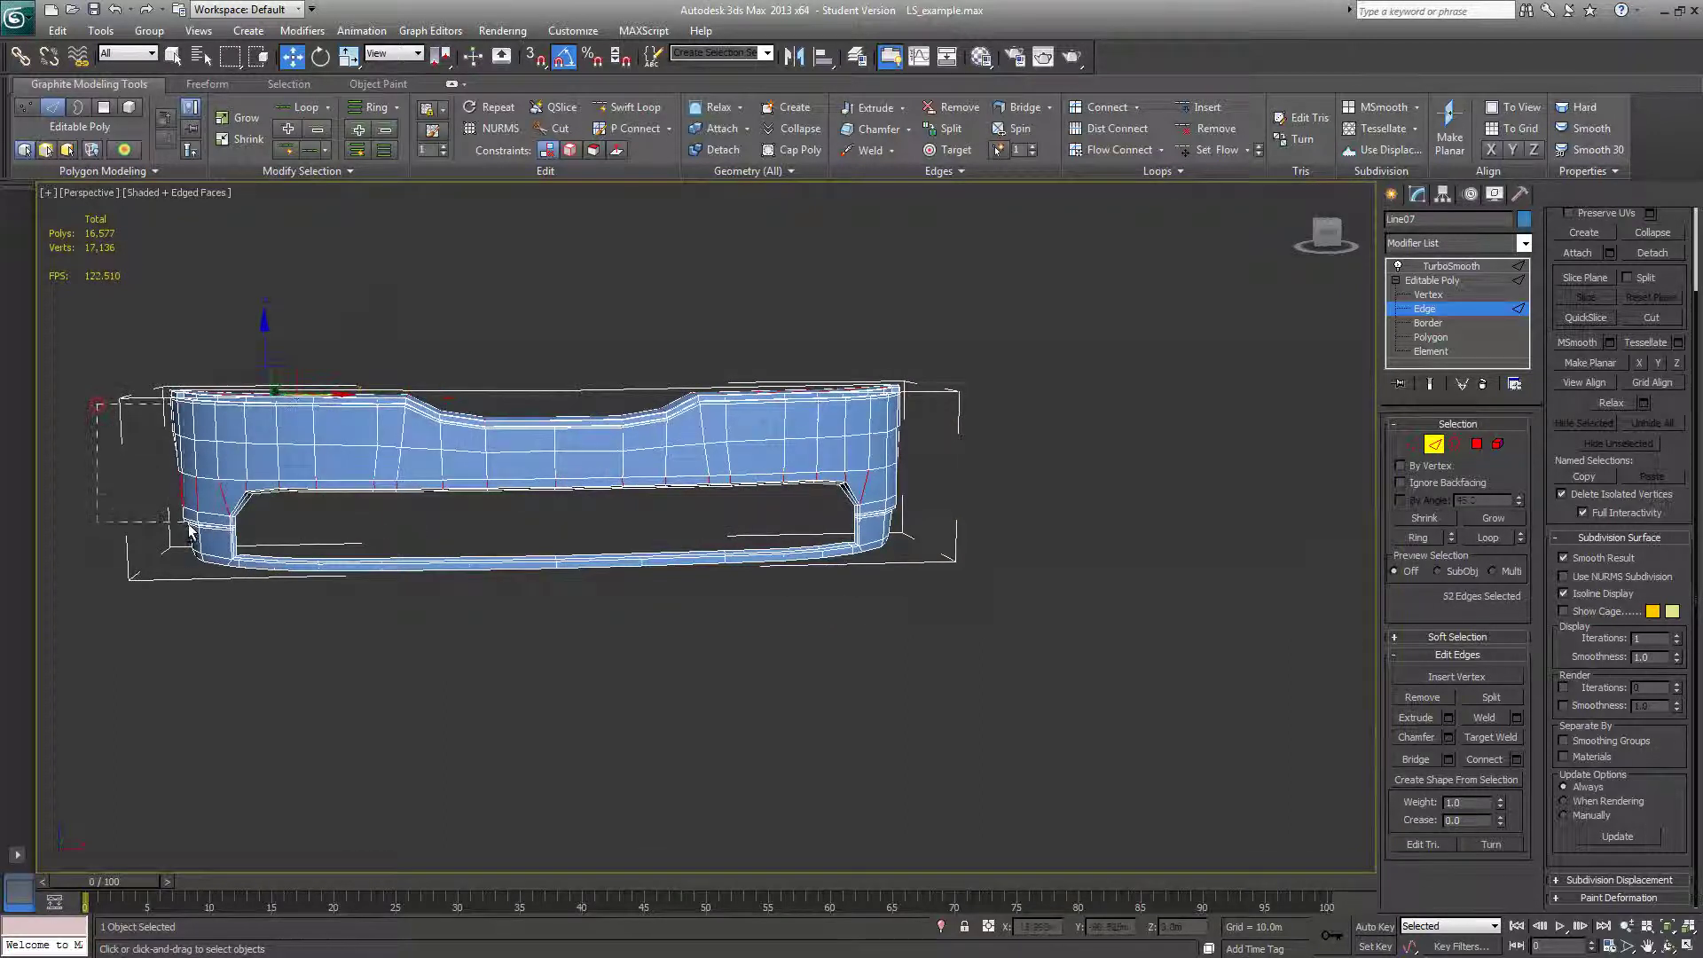
left_click_drag(189, 525, 197, 527, "alt")
middle_click_drag(292, 520, 259, 510, "alt")
left_click_drag(108, 334, 787, 433, "alt")
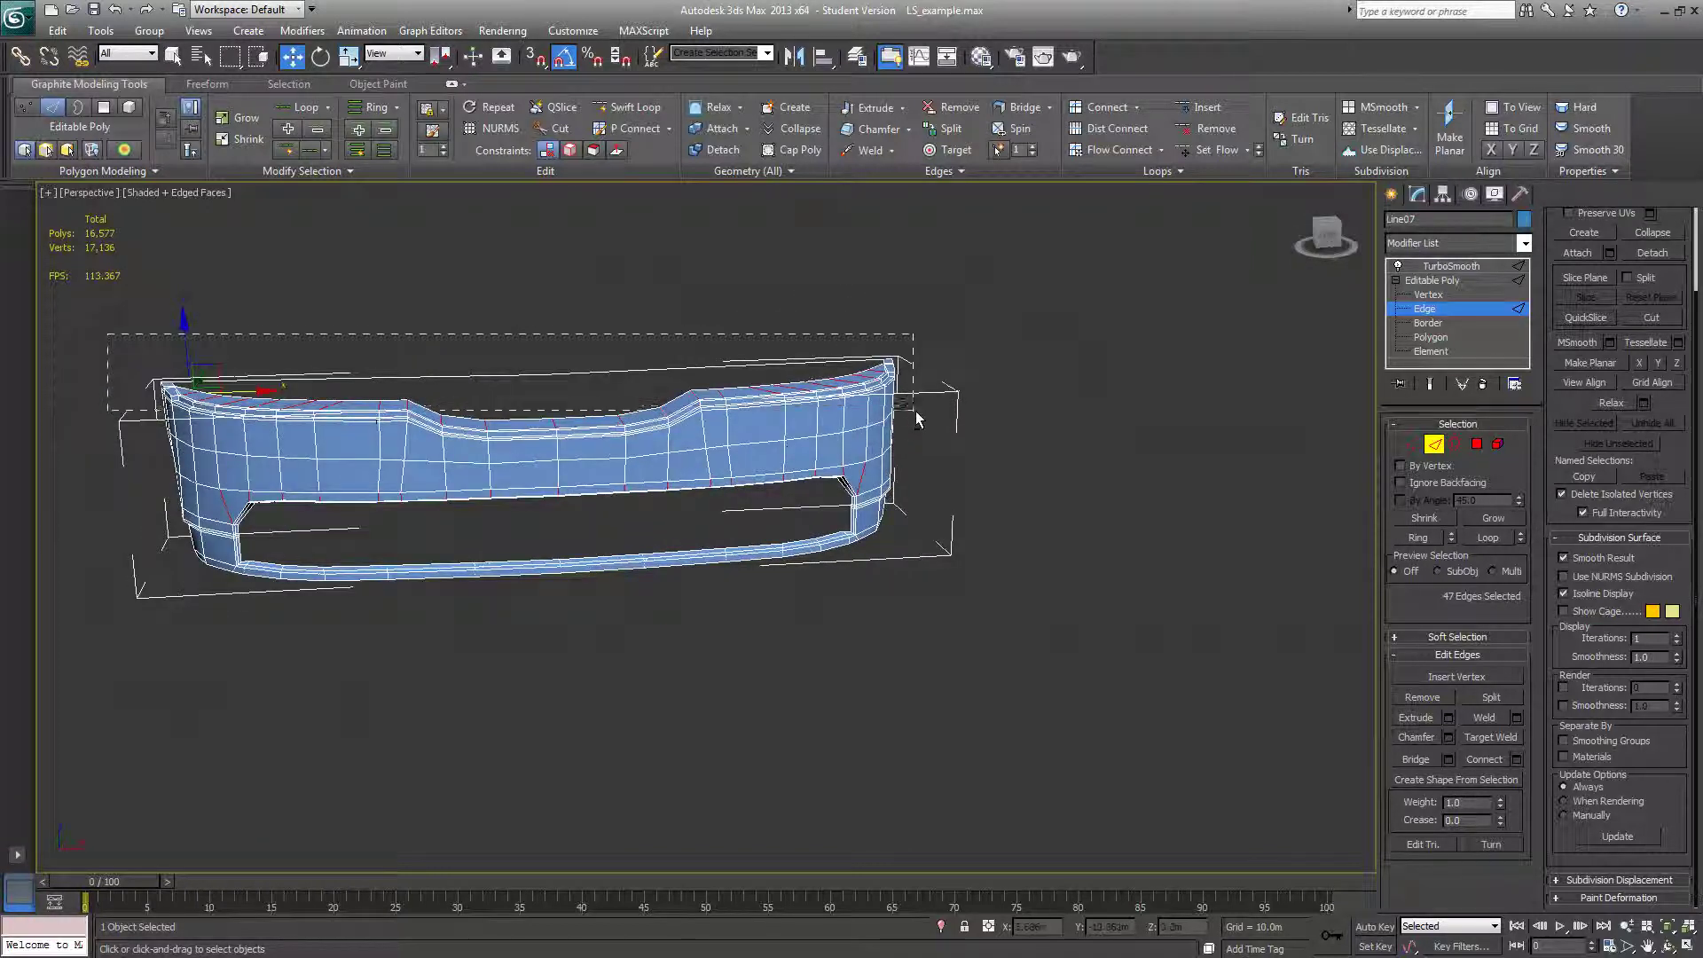
left_click_drag(916, 412, 916, 412, "alt")
middle_click_drag(954, 499, 875, 474, "alt")
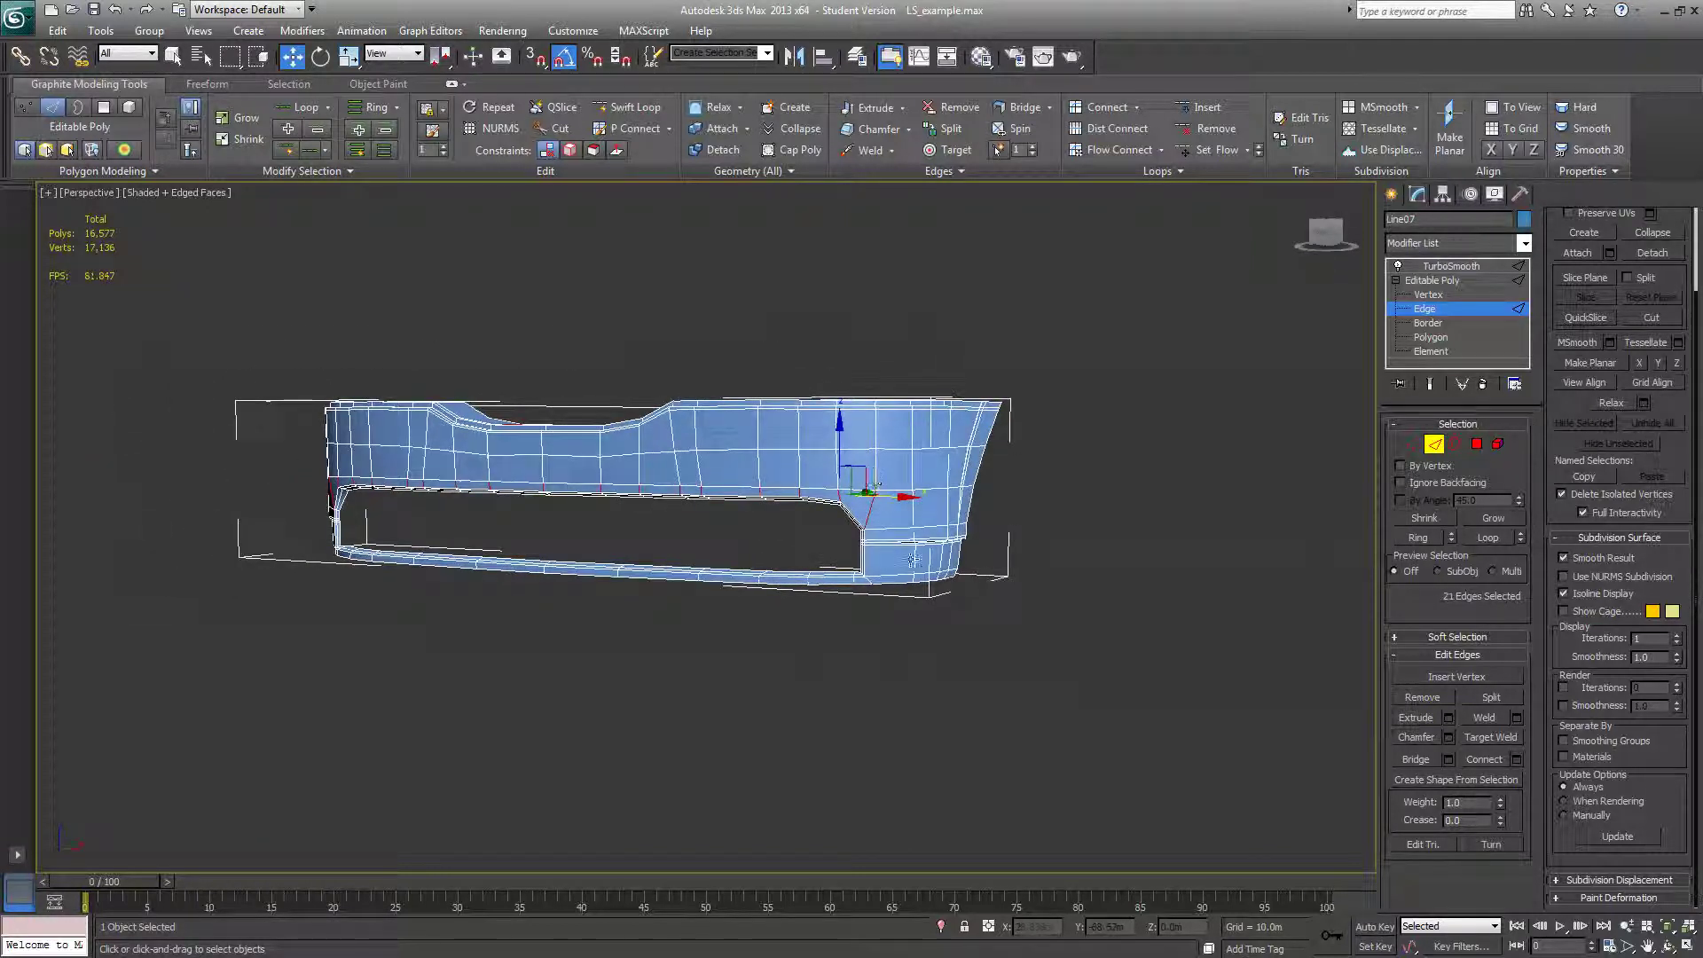
middle_click_drag(914, 560, 839, 678, "alt")
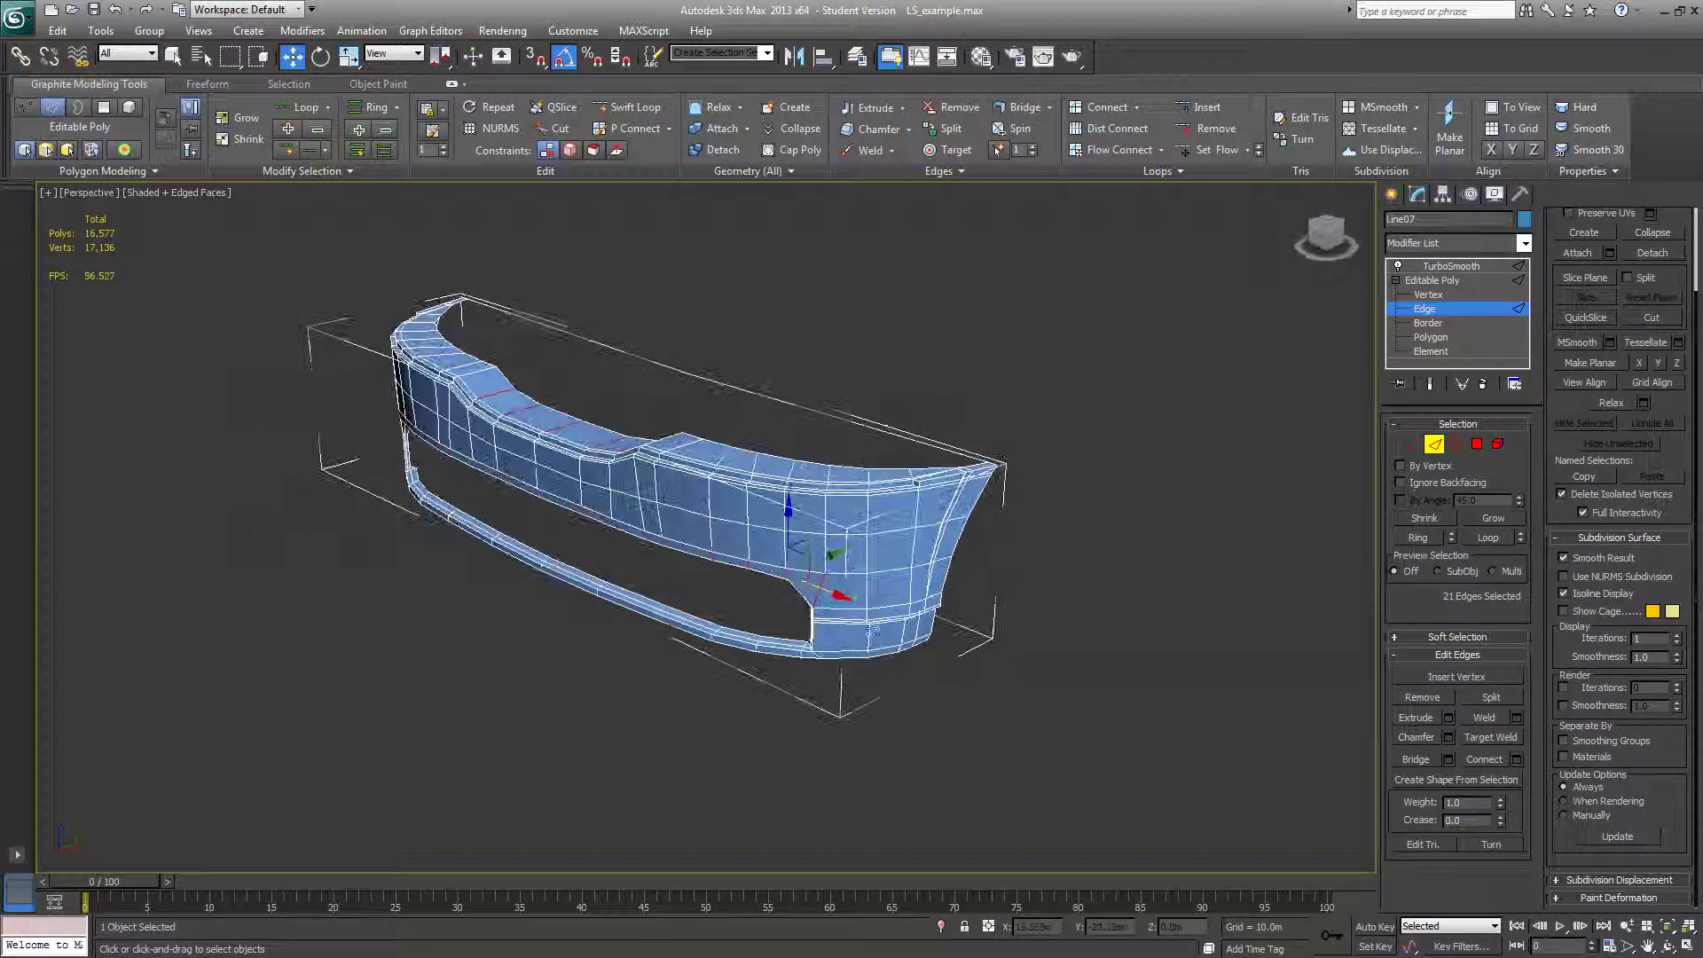
Add the horizontal edges beside the opening at one lower corner to the selection, excluding the stray edge beneath them
left_click_drag(832, 603, 852, 656, "ctrl")
middle_click_drag(851, 656, 874, 597, "alt")
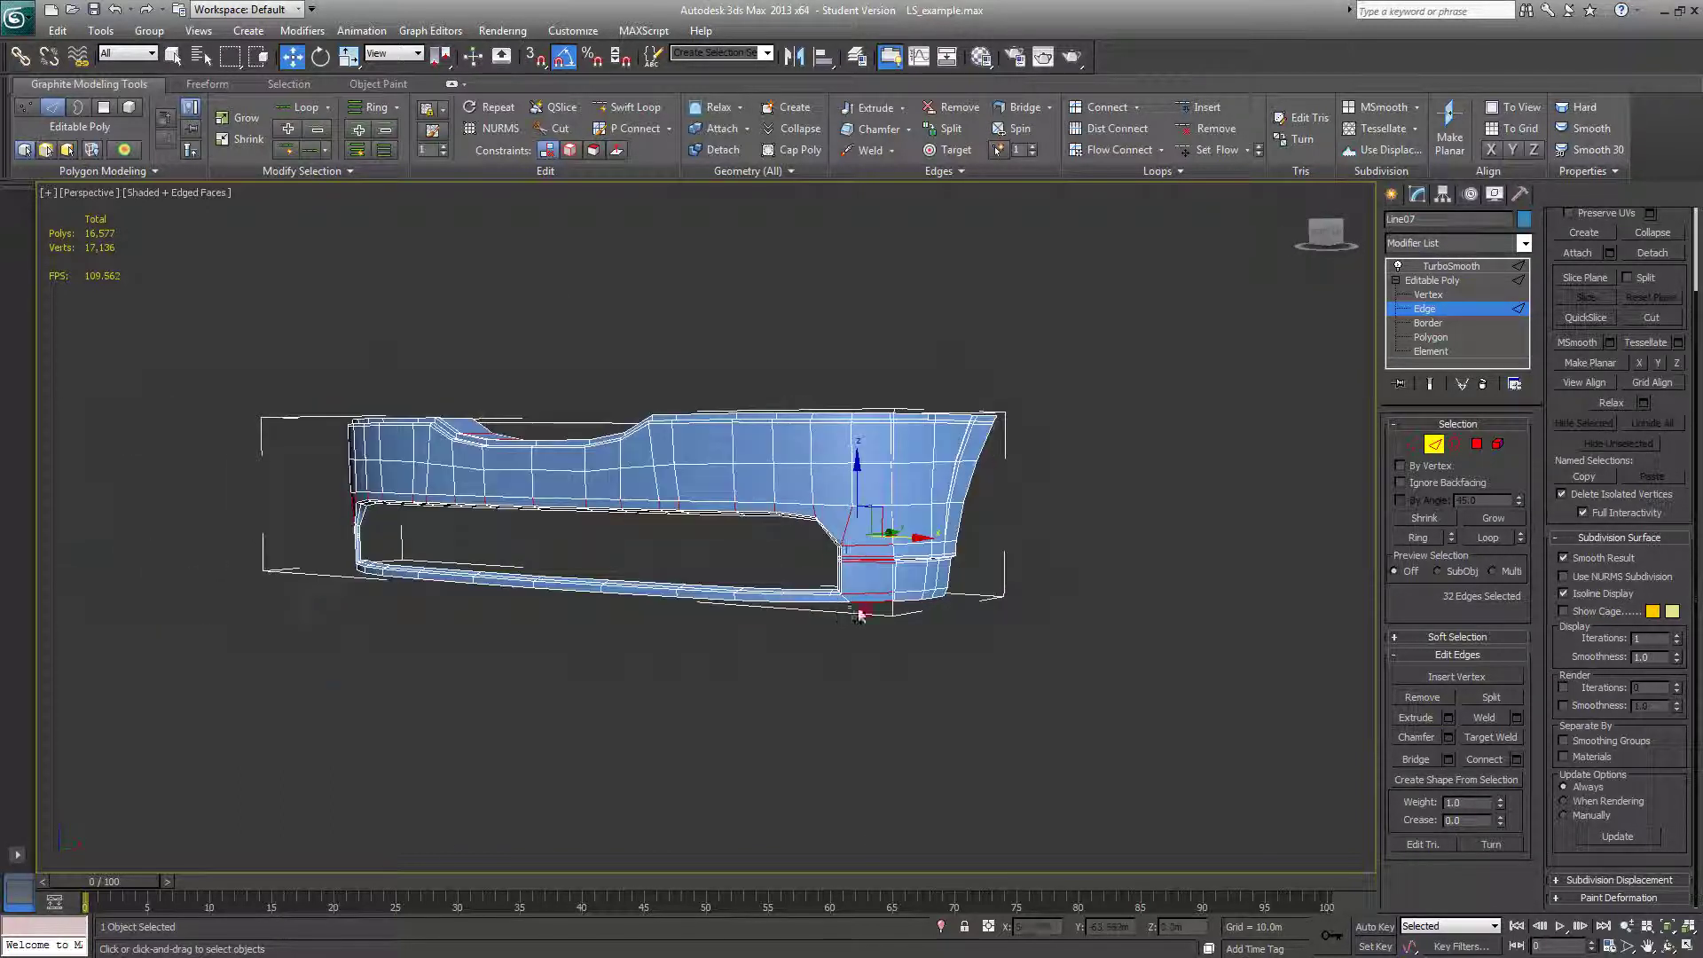
scroll(976, 656, "up", 5)
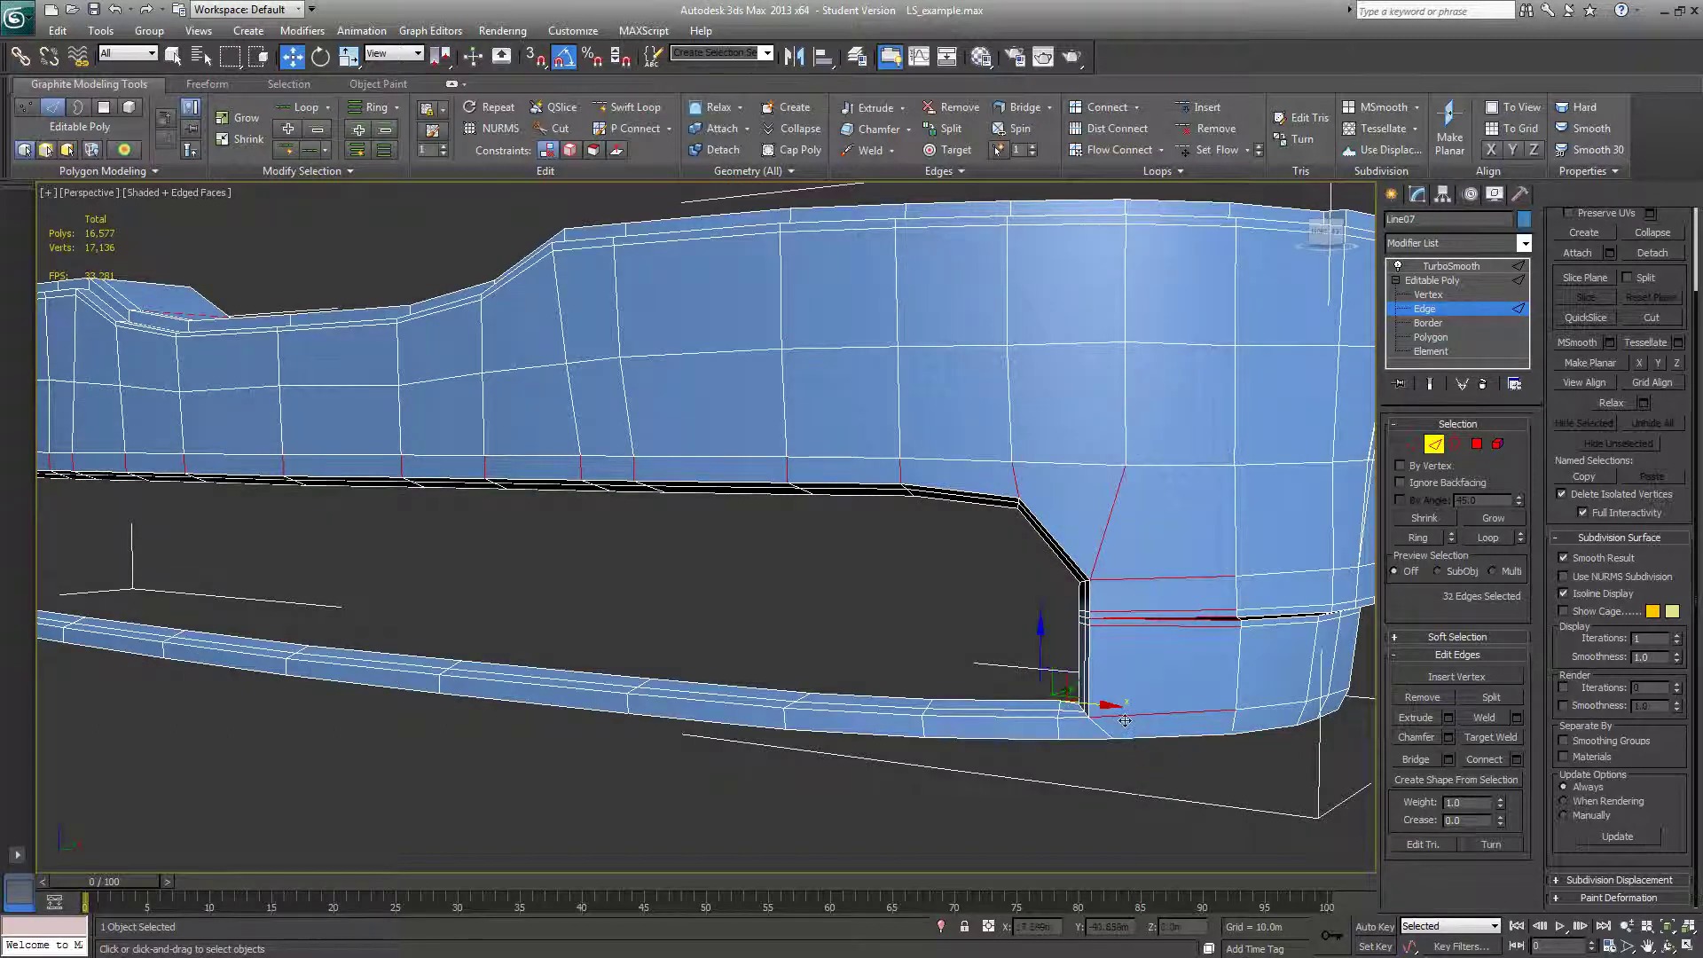
left_click(1125, 720, "alt")
middle_click_drag(1125, 720, 1171, 729, "alt")
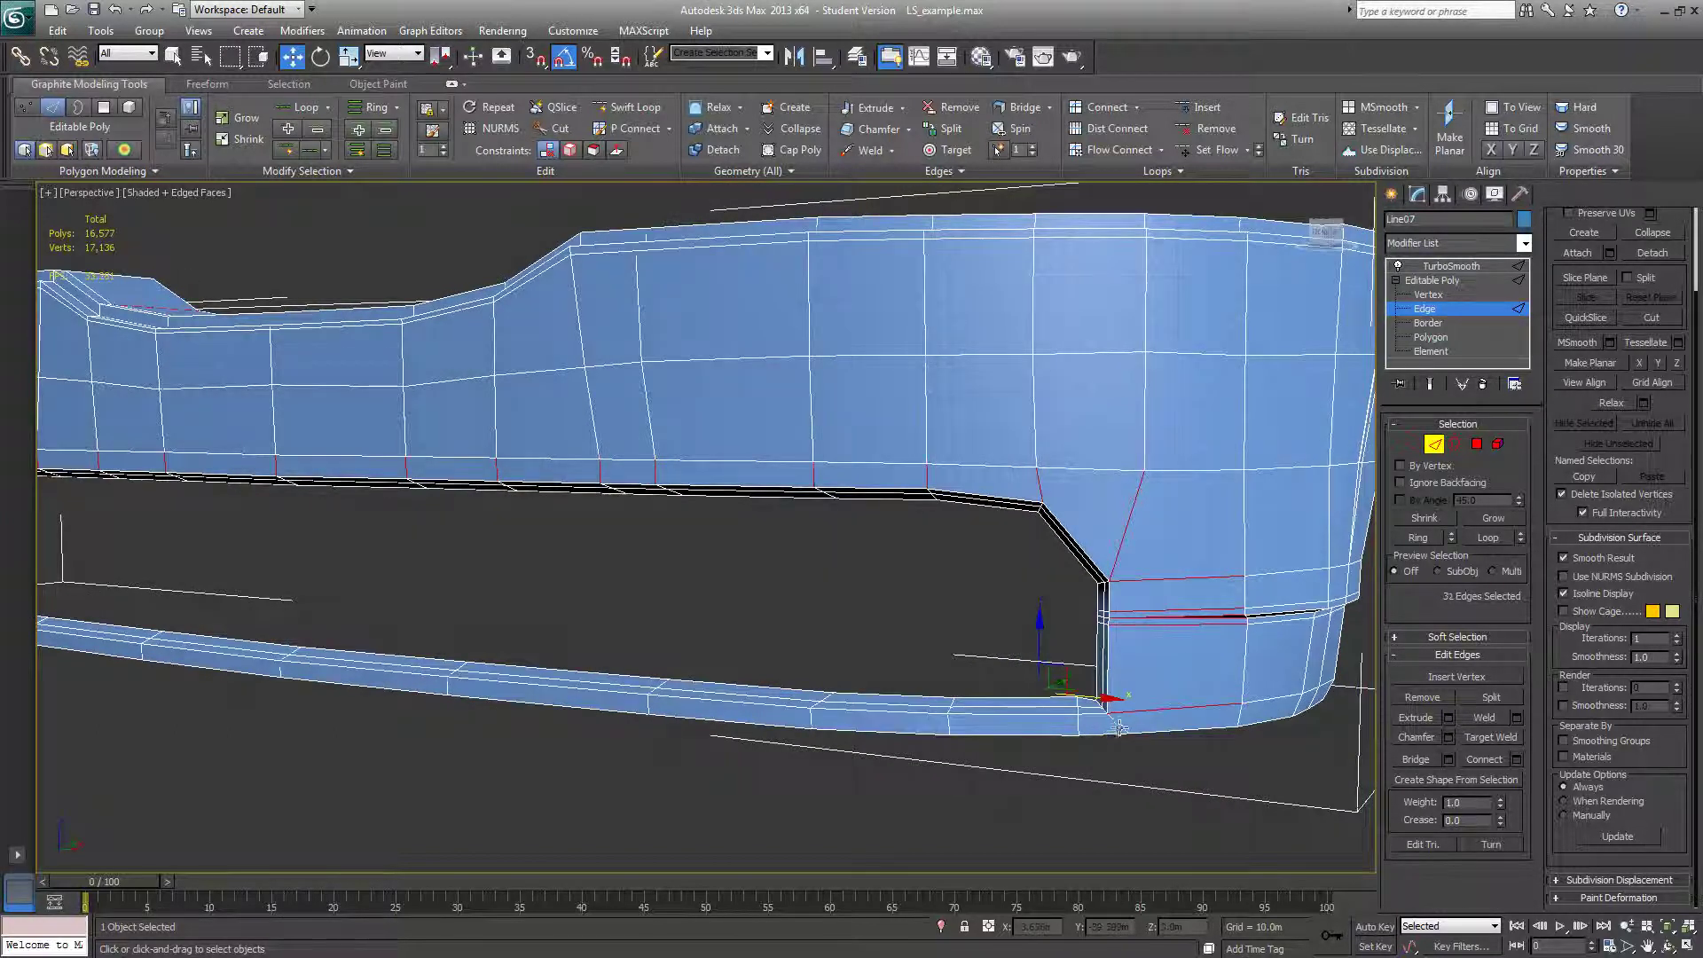
Add the front-face cross edges of the bumper's thin lower bar to the selection, from its middle towards the first corner
scroll(1119, 725, "down", 5)
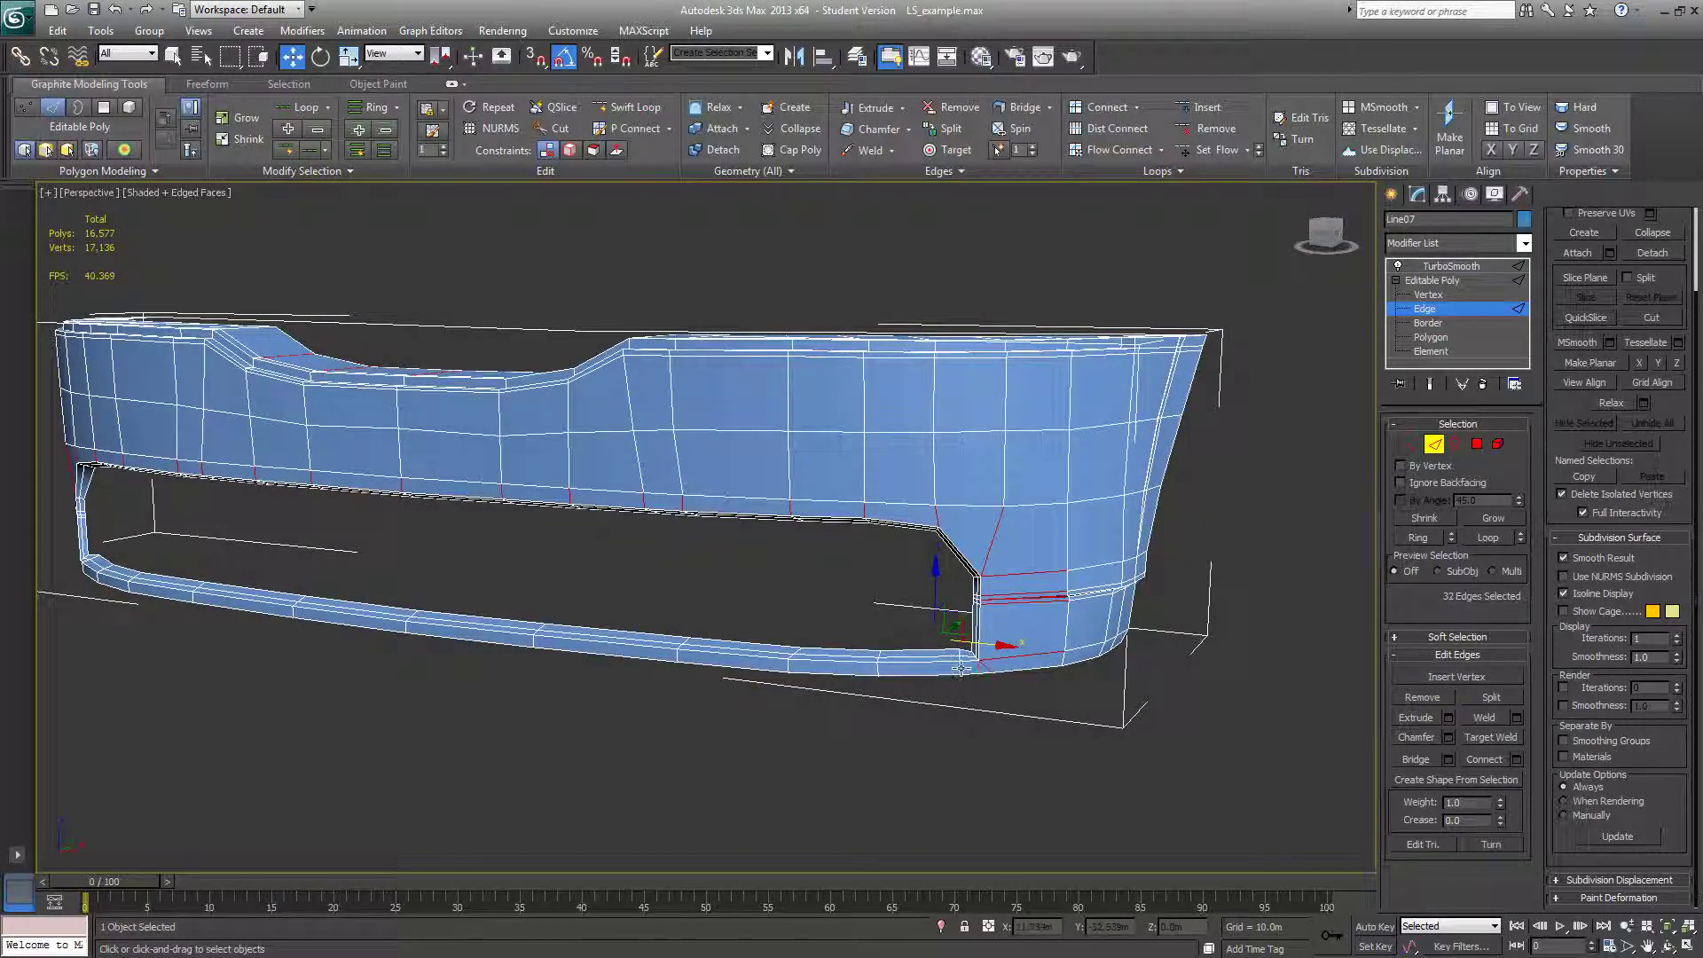
left_click(961, 668, "ctrl")
middle_click_drag(710, 670, 696, 672, "alt")
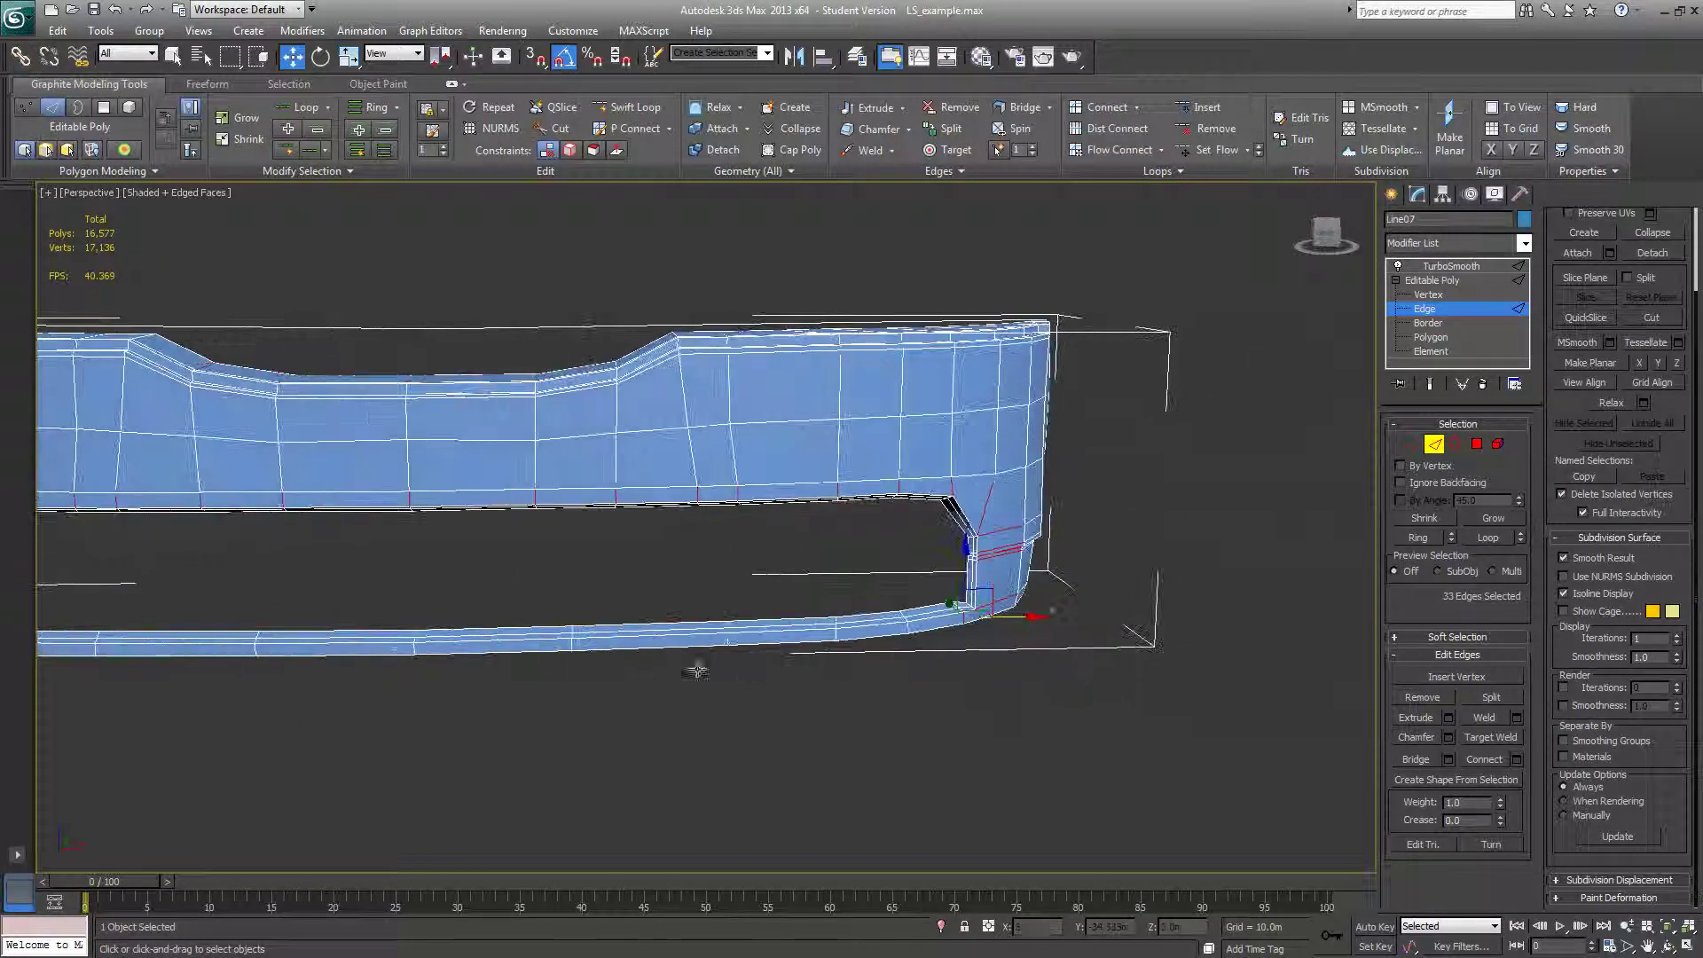
left_click(251, 647, "ctrl")
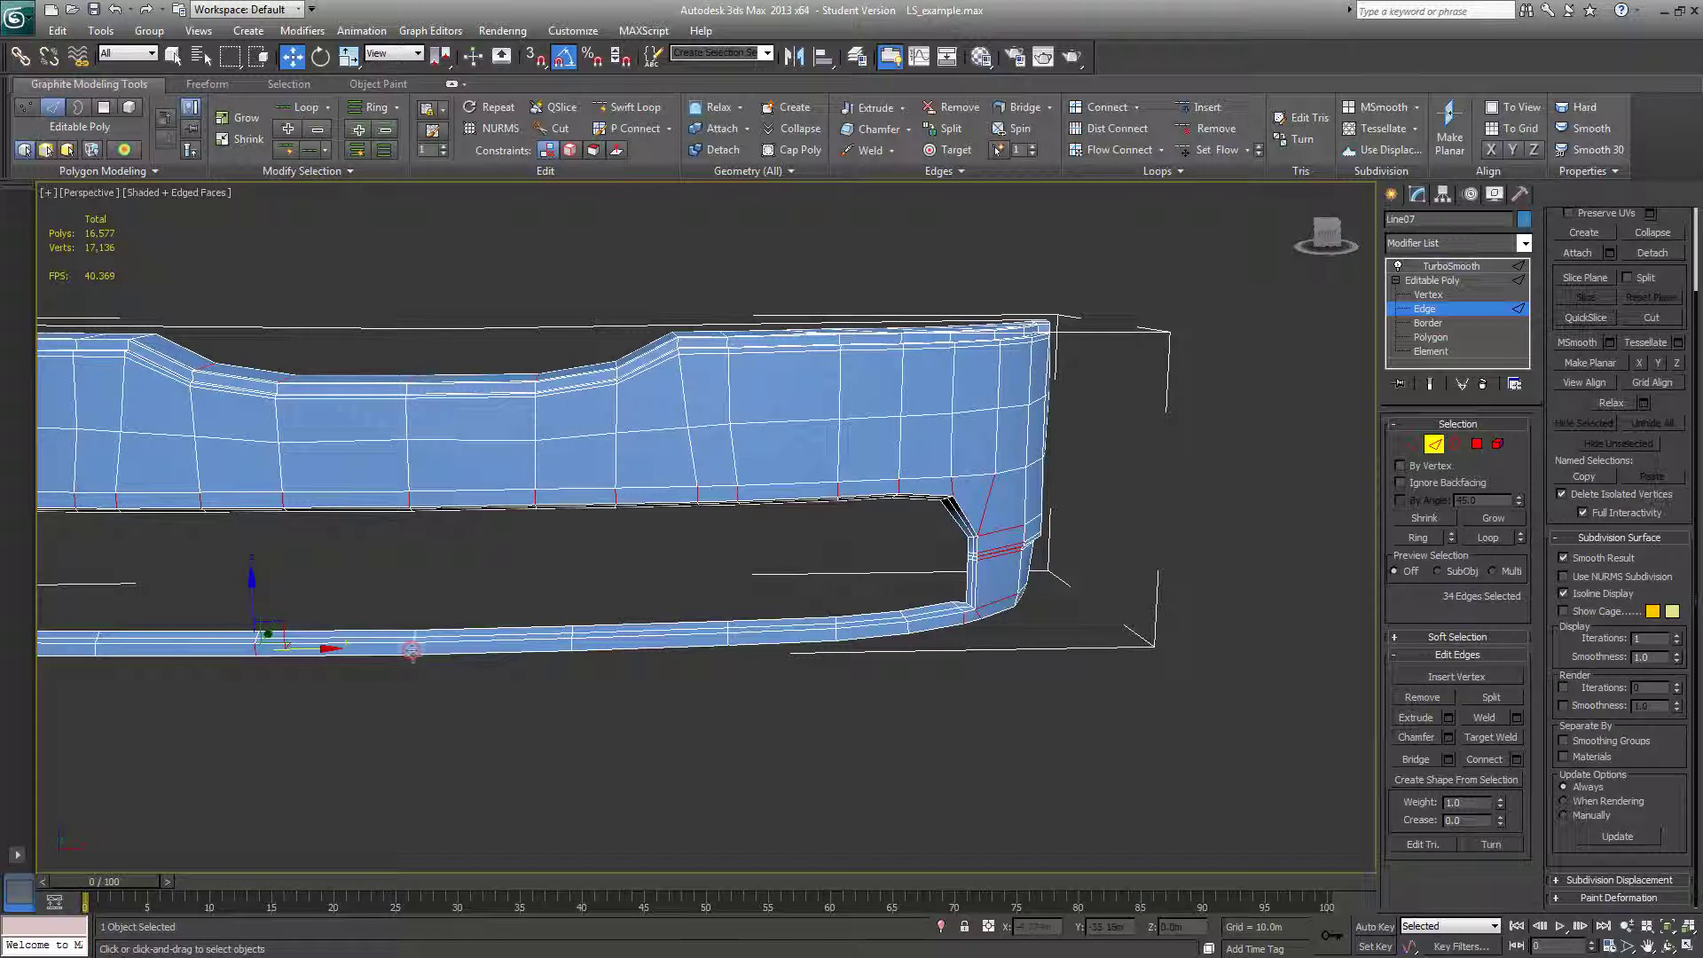
left_click(412, 651, "ctrl")
left_click(572, 645, "ctrl")
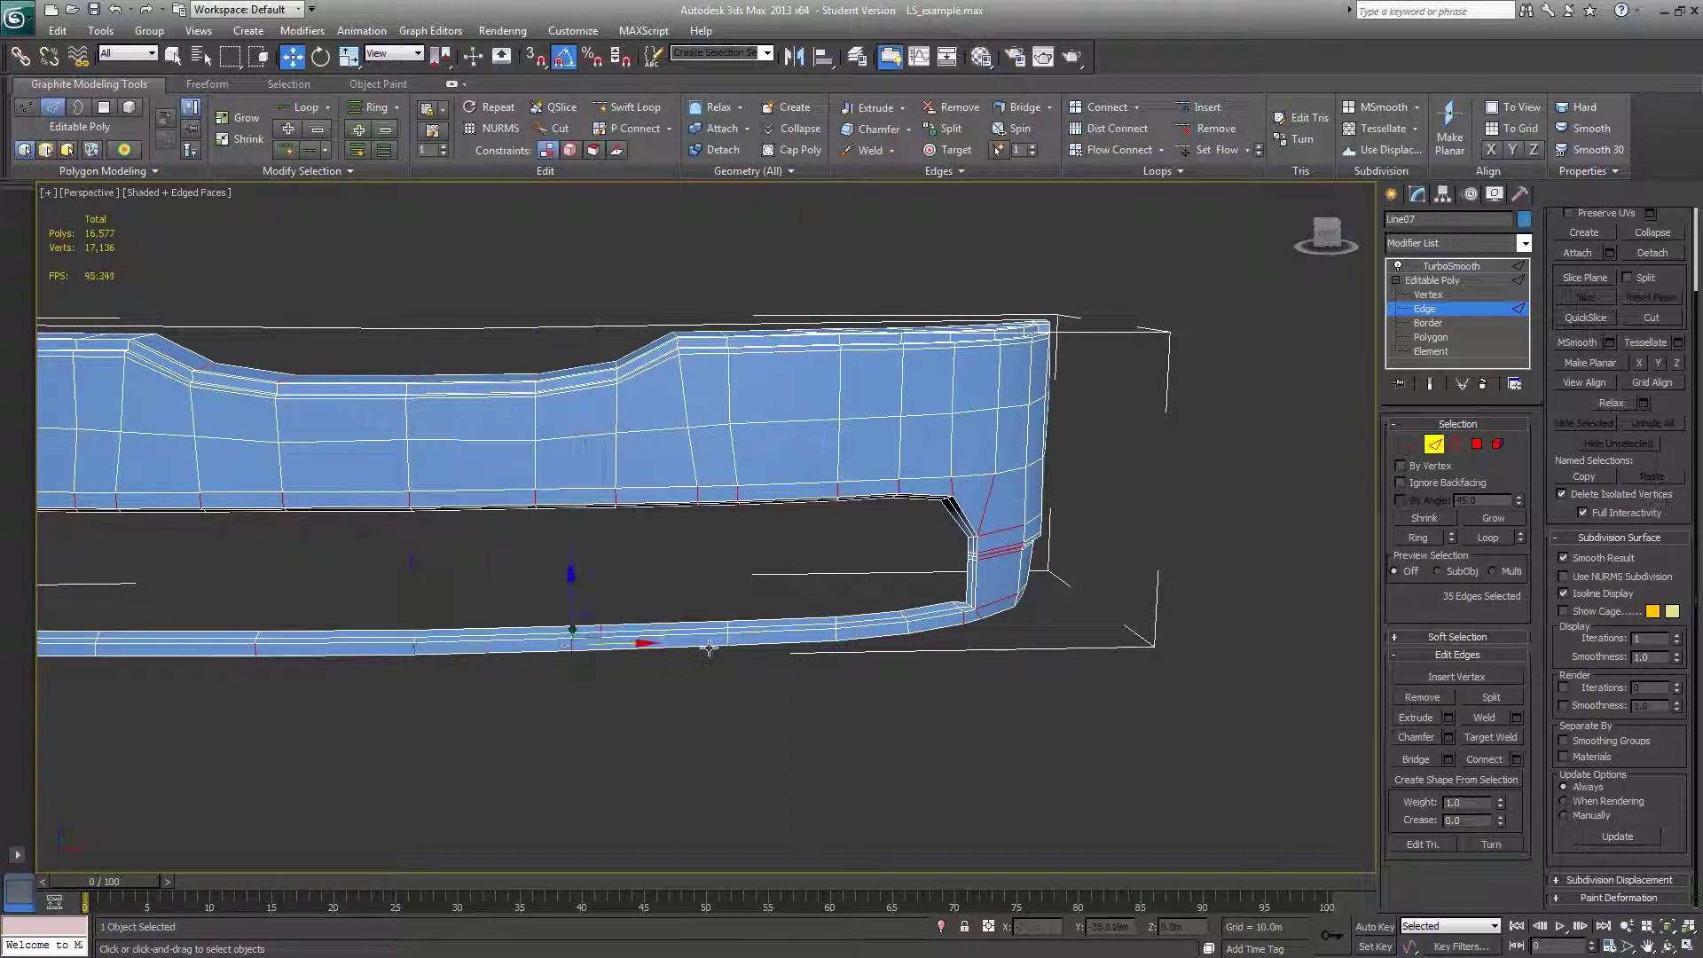
left_click(725, 641, "ctrl")
left_click(837, 632, "ctrl")
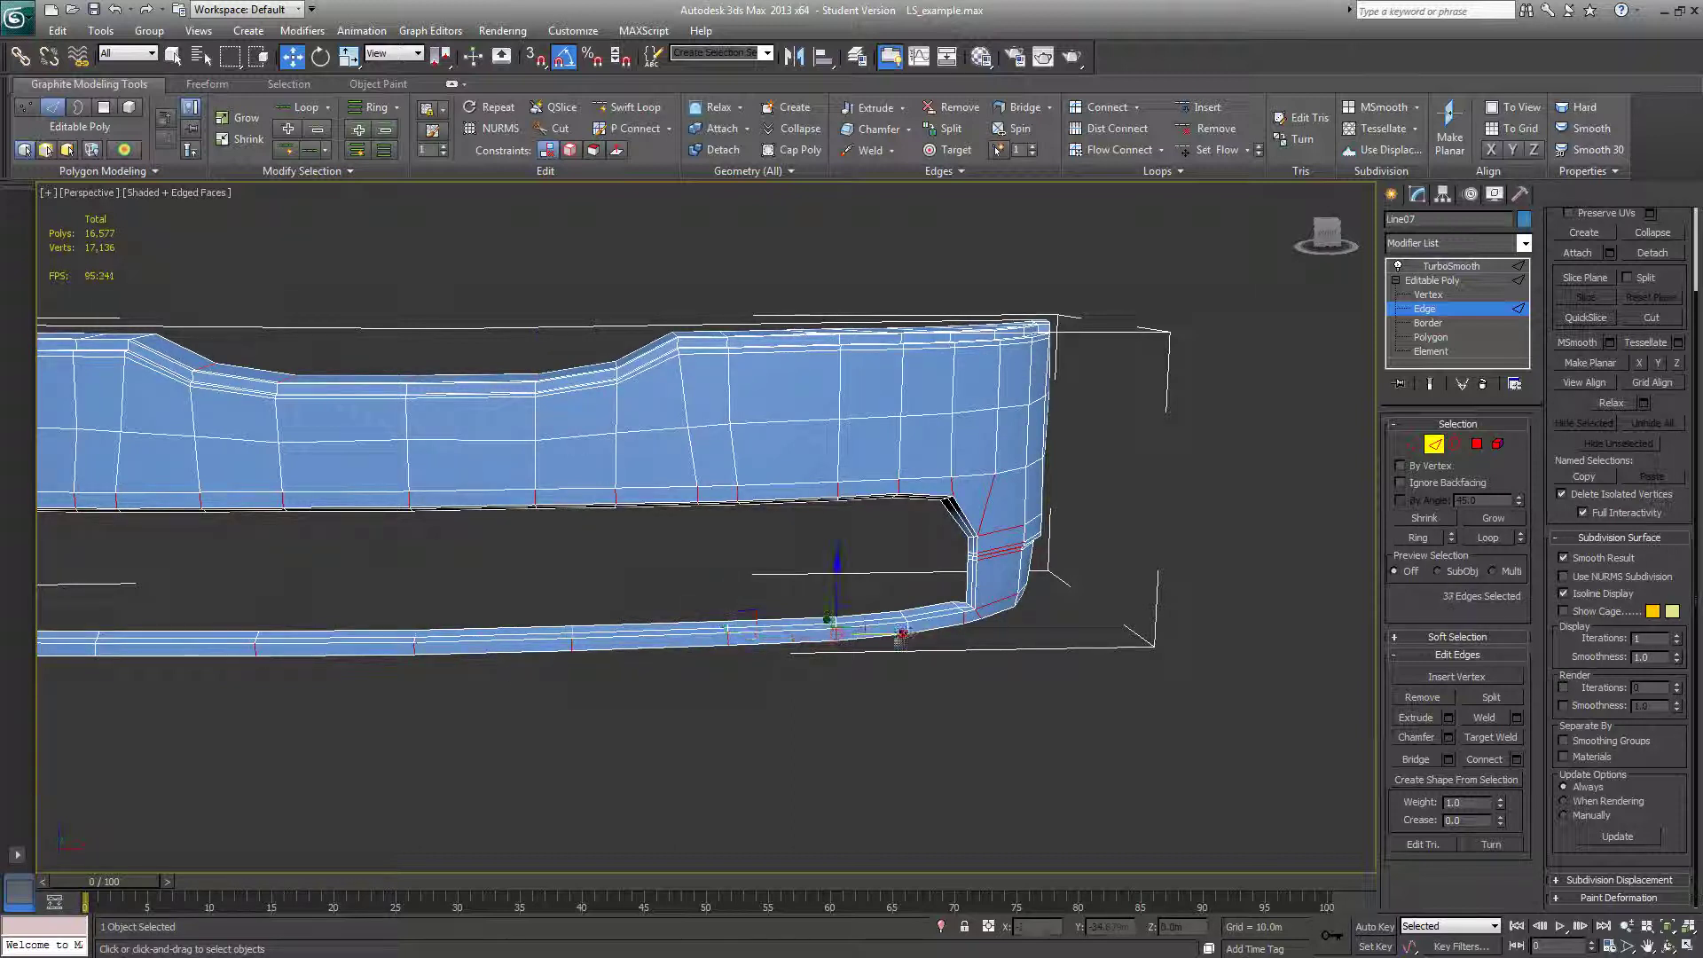
middle_click_drag(757, 645, 912, 631, "alt")
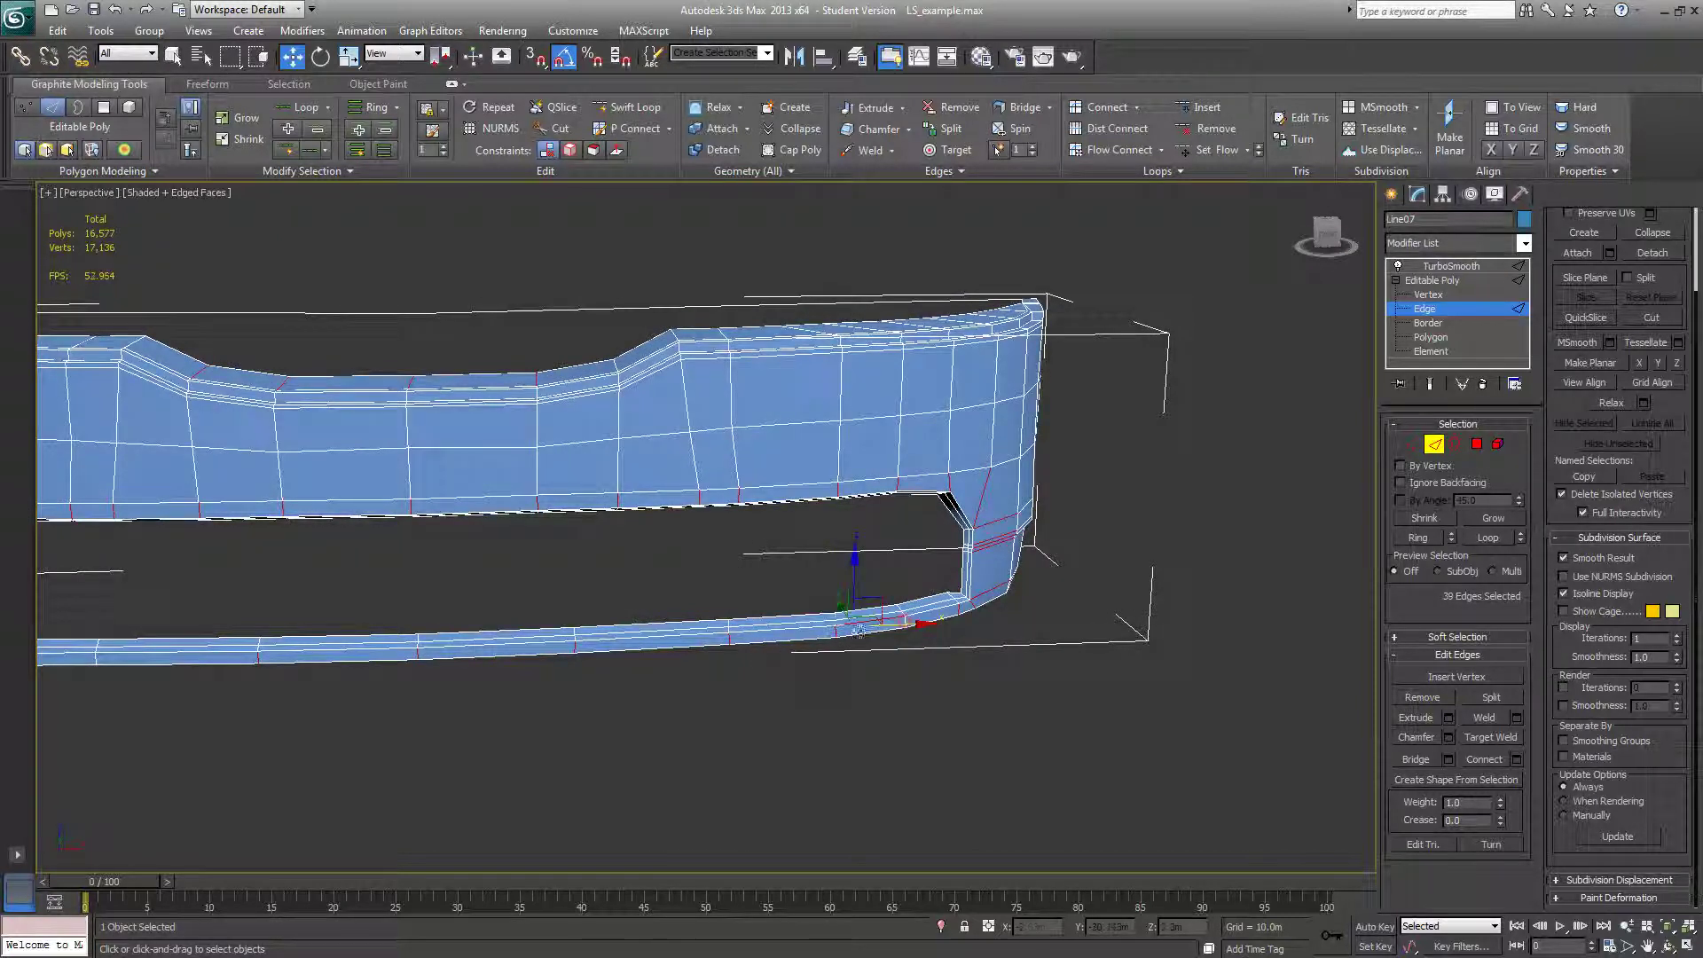
Add the lower bar's remaining front-face cross edges to the selection, continuing to the opposite end of the opening
scroll(927, 669, "up", 10)
scroll(1100, 621, "down", 10)
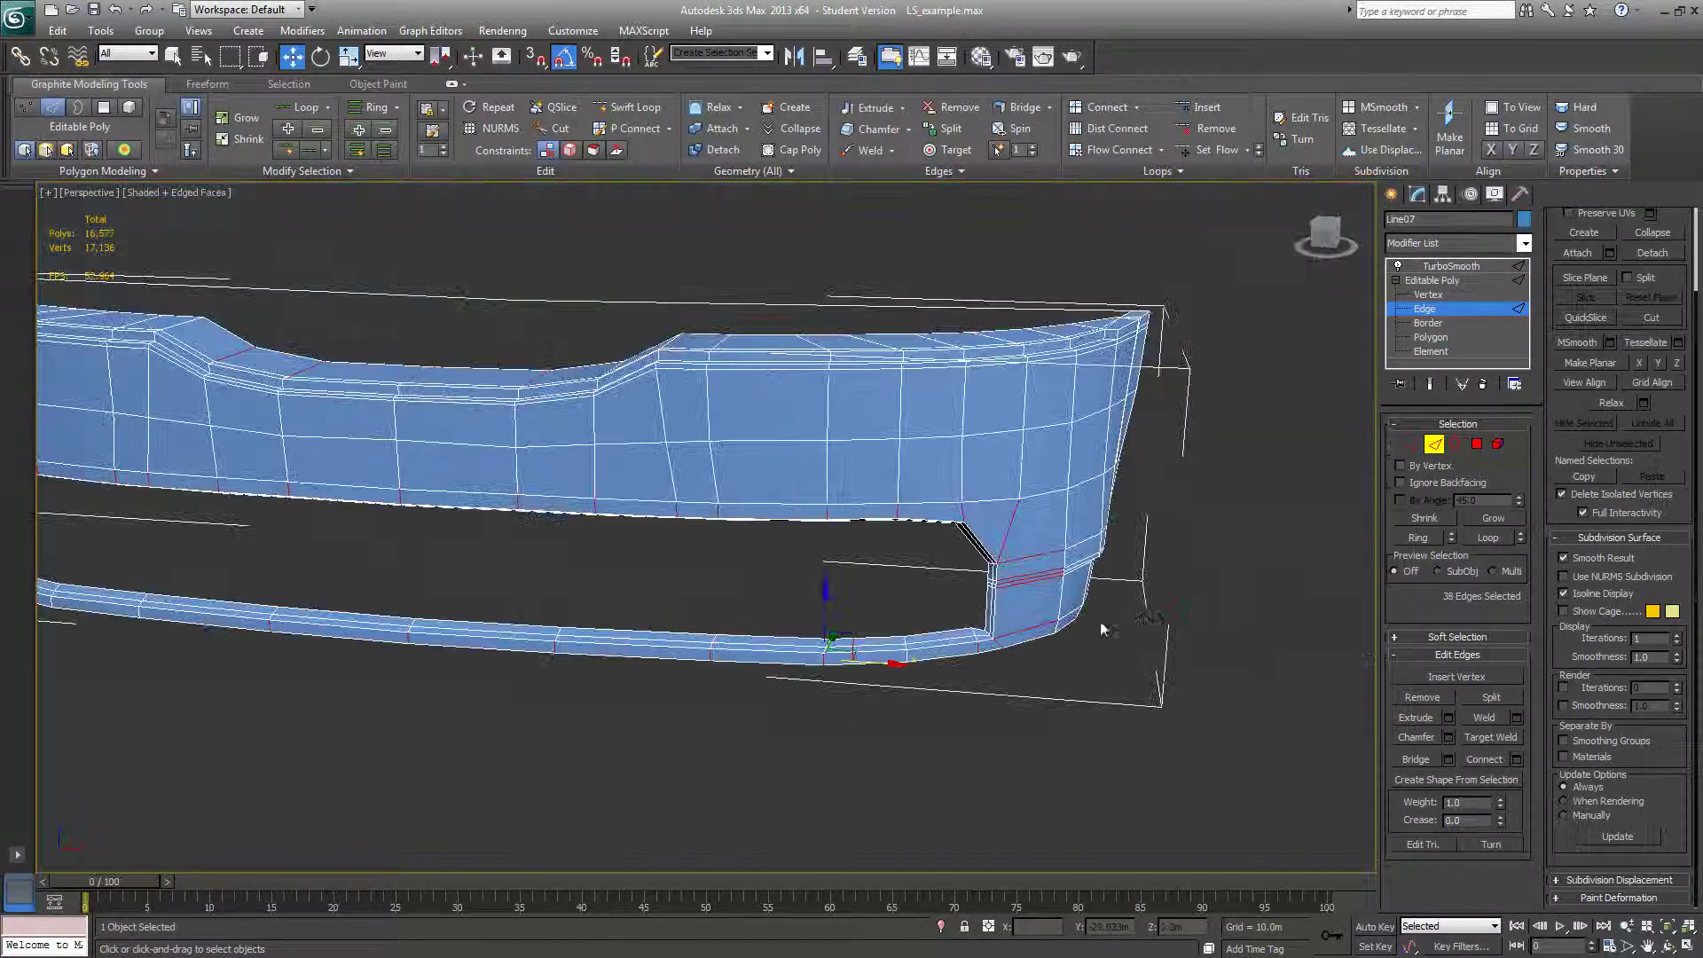
scroll(1051, 640, "up", 6)
middle_click_drag(1240, 743, 1269, 765, "alt")
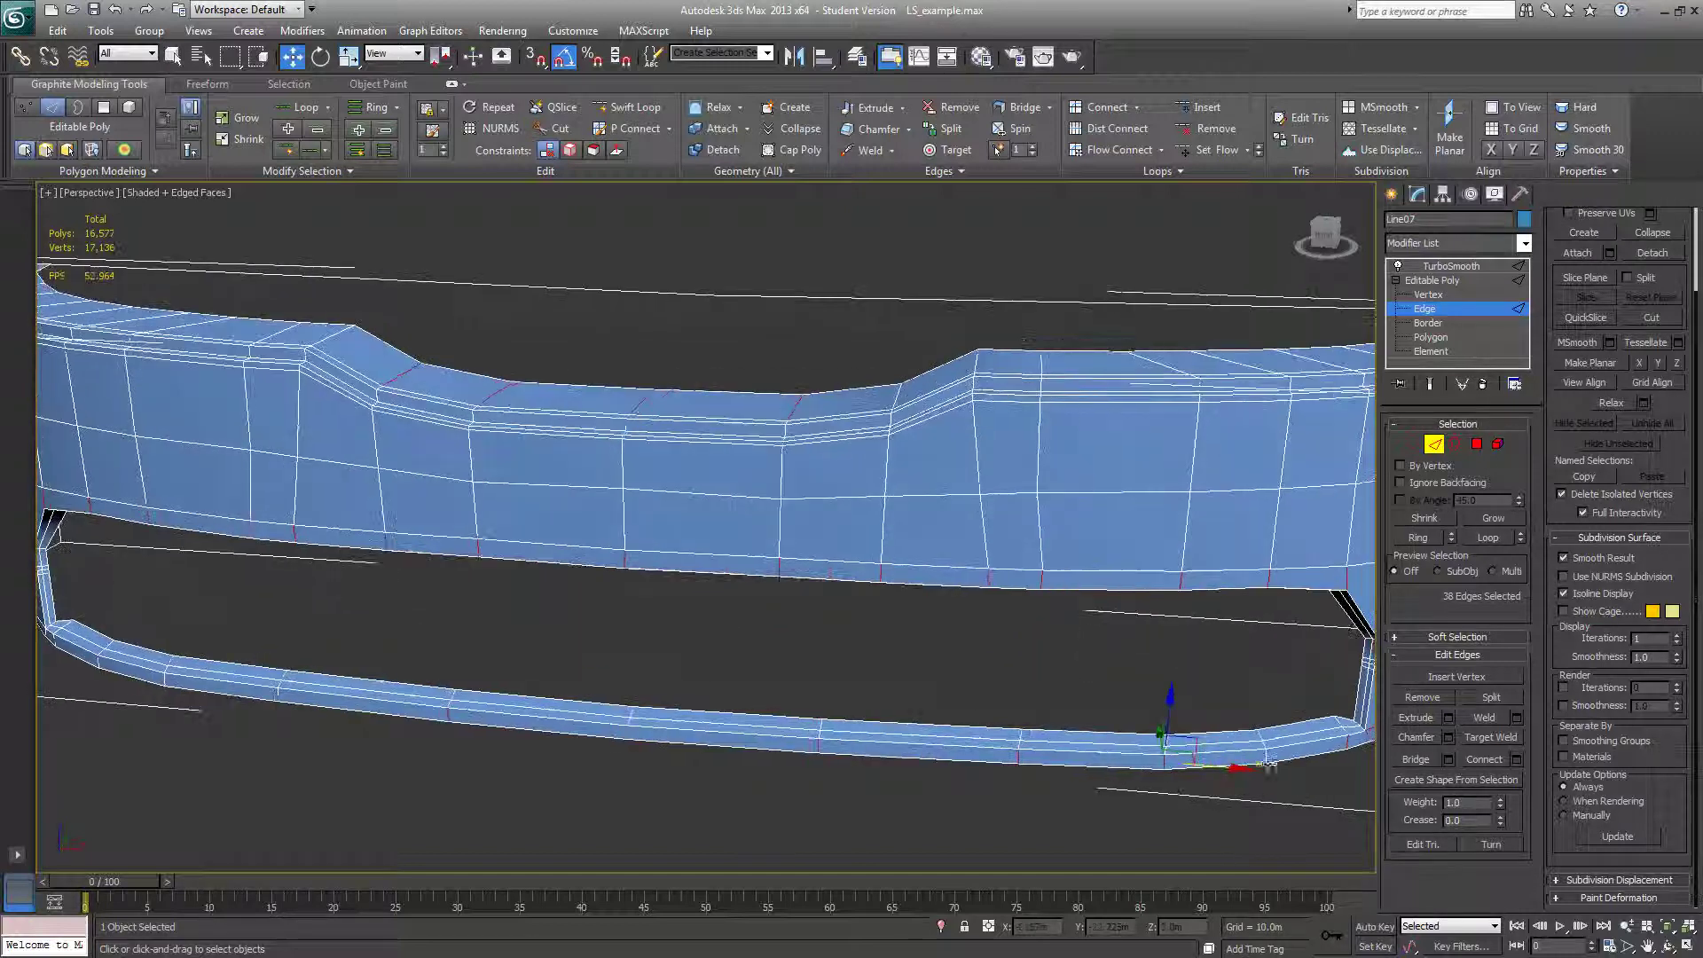
left_click(1267, 759, "ctrl")
middle_click_drag(502, 674, 553, 681, "alt")
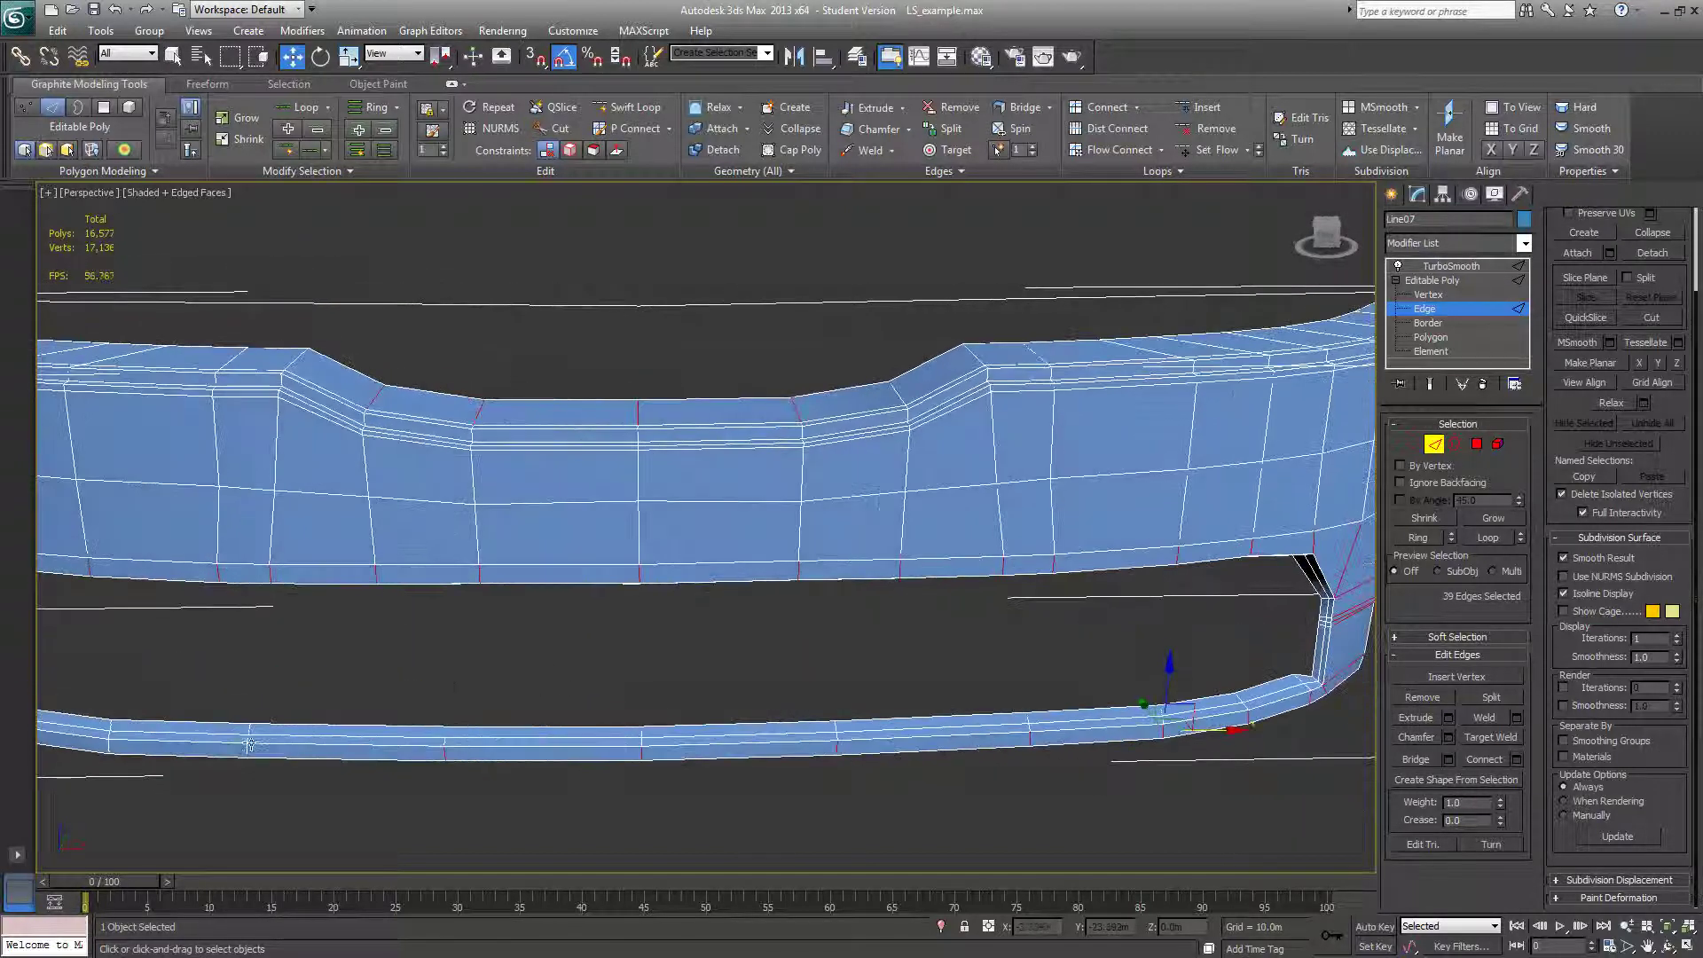
left_click(245, 747, "ctrl")
middle_click_drag(335, 695, 609, 651, "alt")
left_click(390, 714, "ctrl")
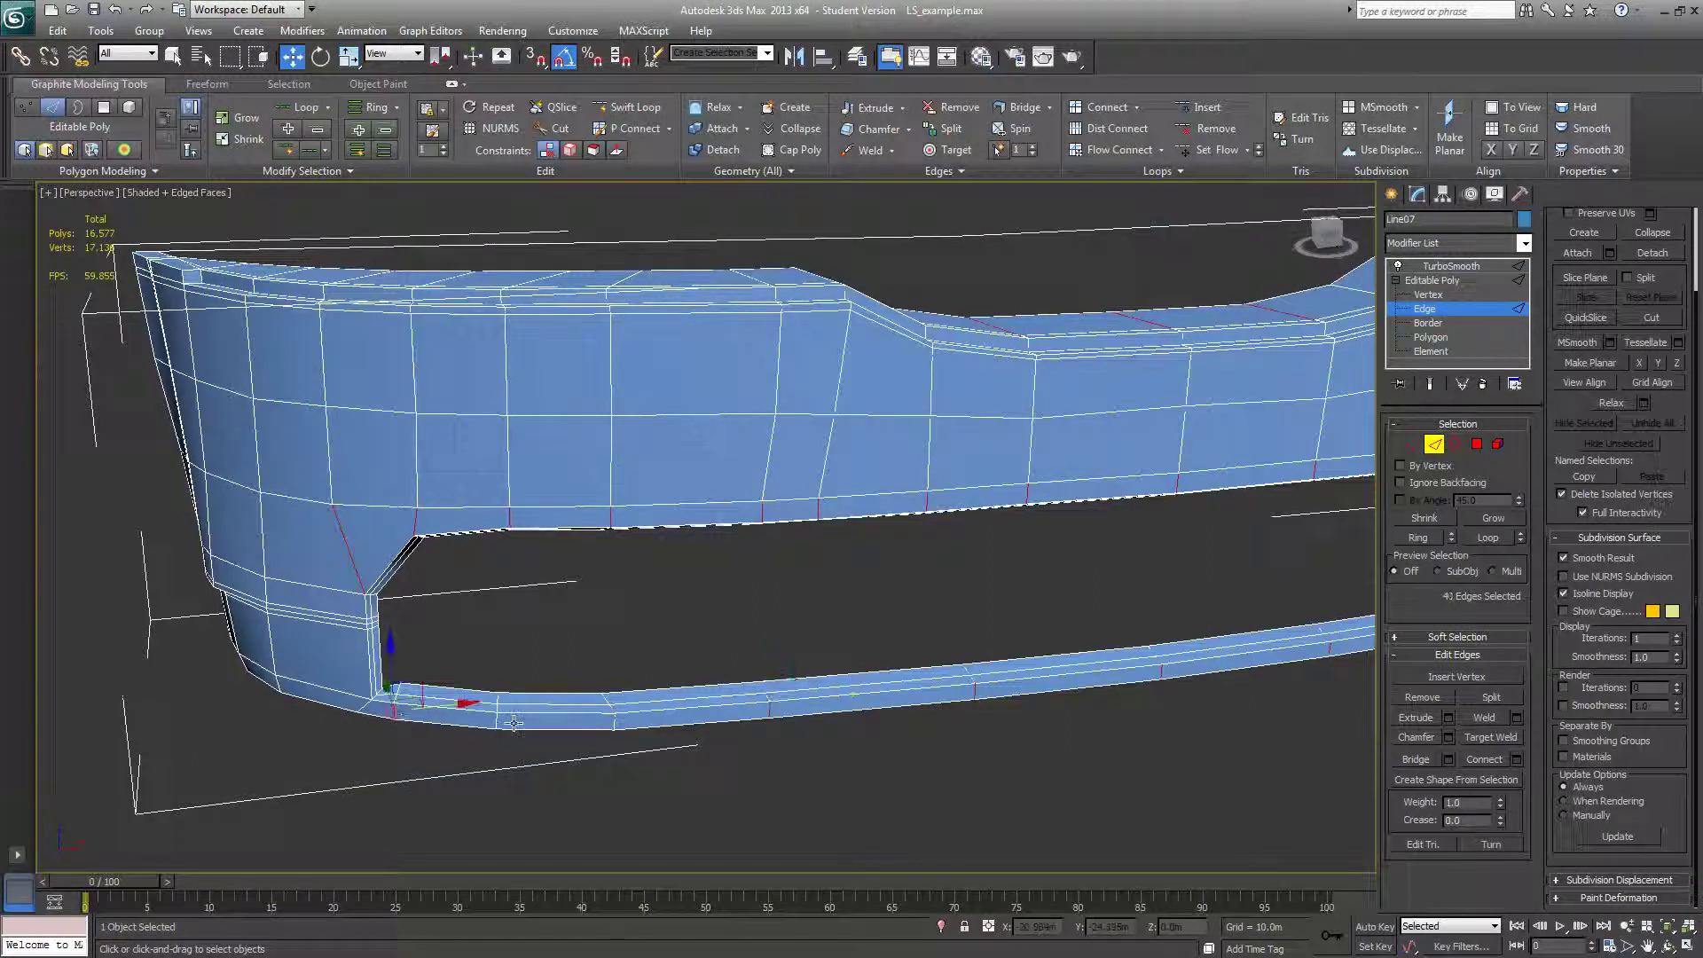
left_click(493, 723, "ctrl")
left_click(613, 724, "ctrl")
middle_click_drag(613, 724, 683, 729, "alt")
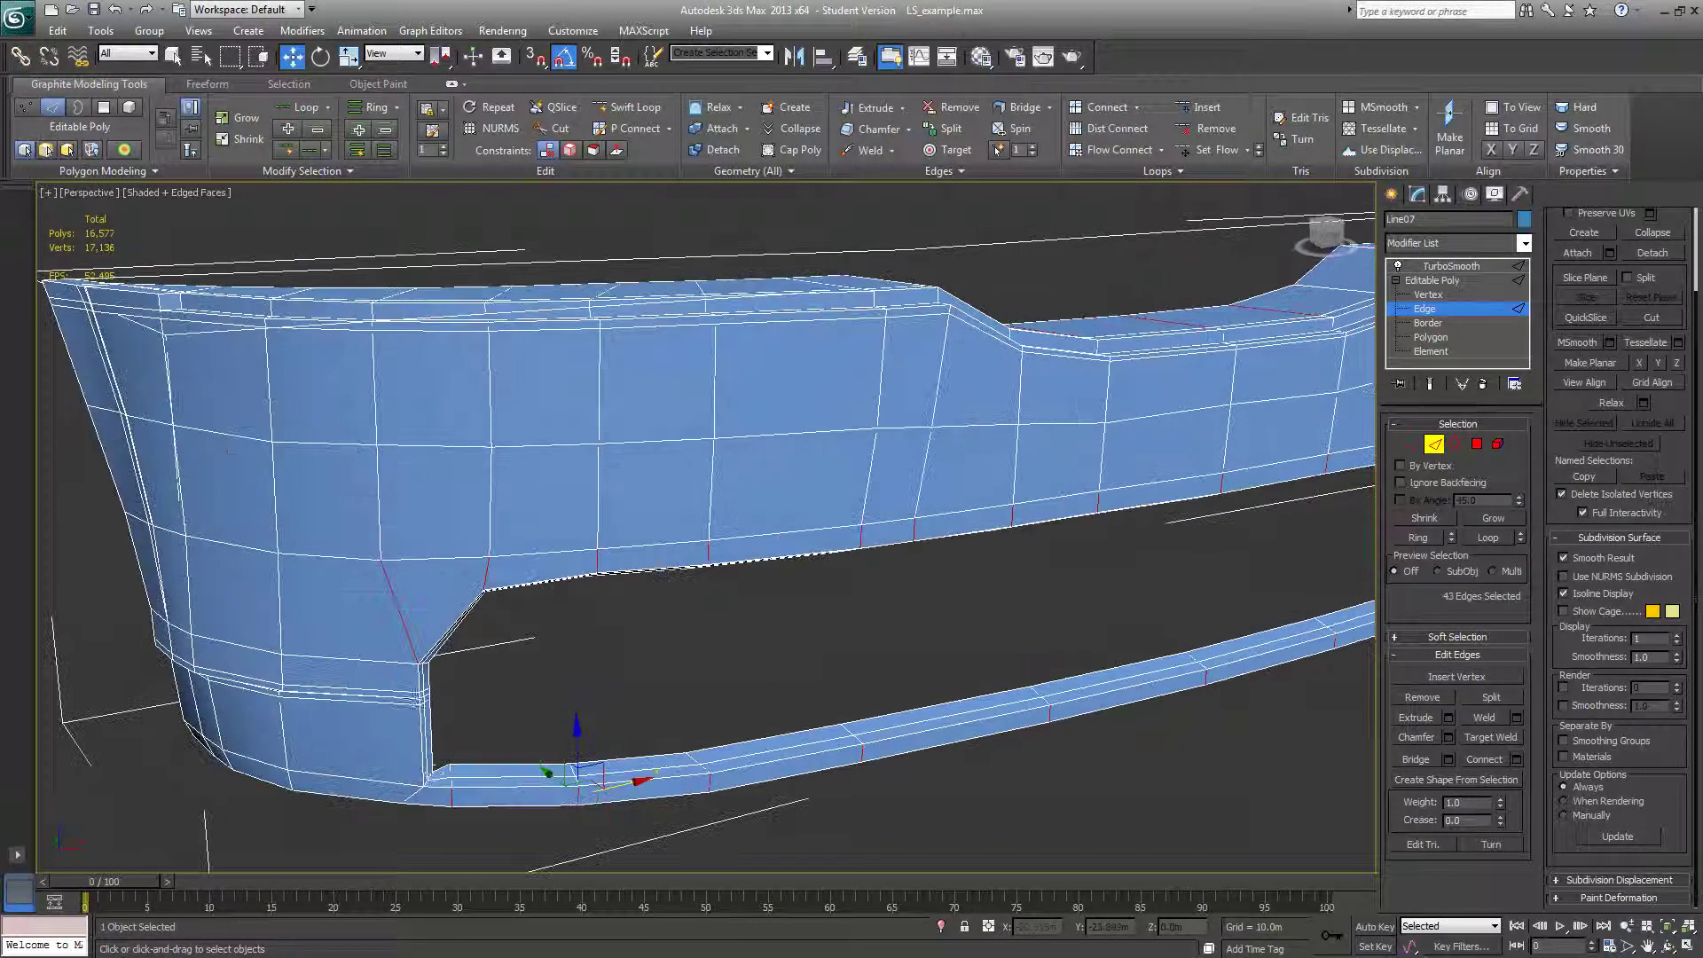
Add the diagonal edge and horizontal edges beside the opening at the opposite lower corner to the selection
left_click(416, 791, "ctrl")
left_click(359, 777, "ctrl")
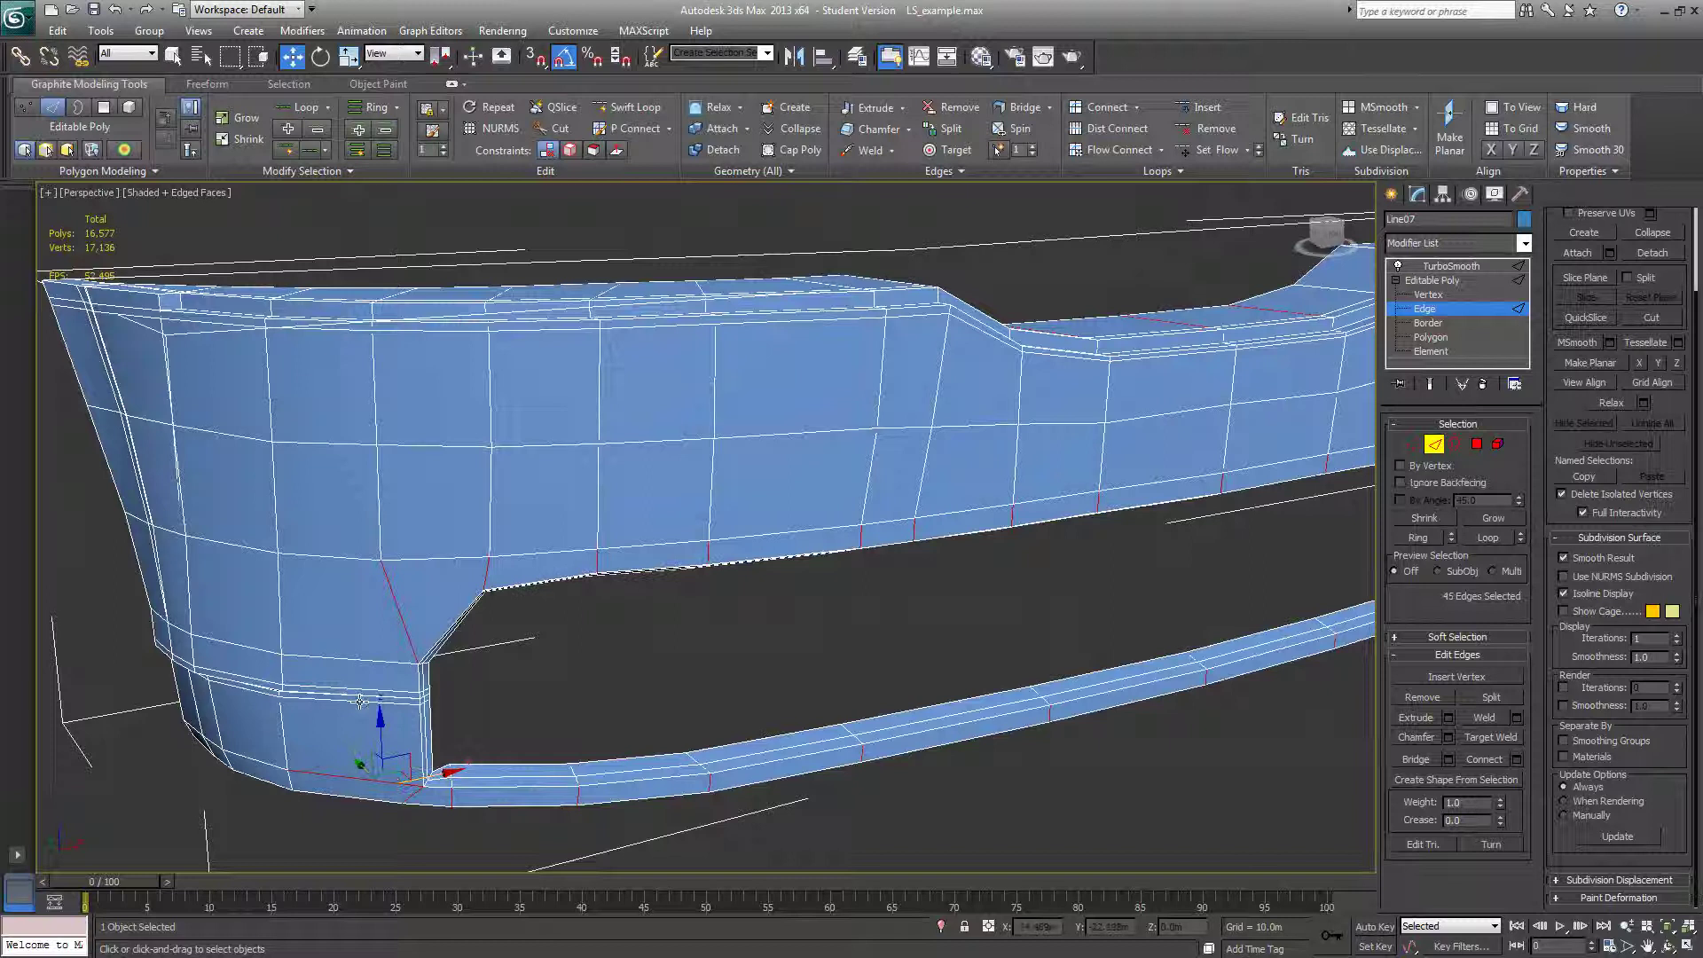
middle_click_drag(360, 702, 396, 721, "alt")
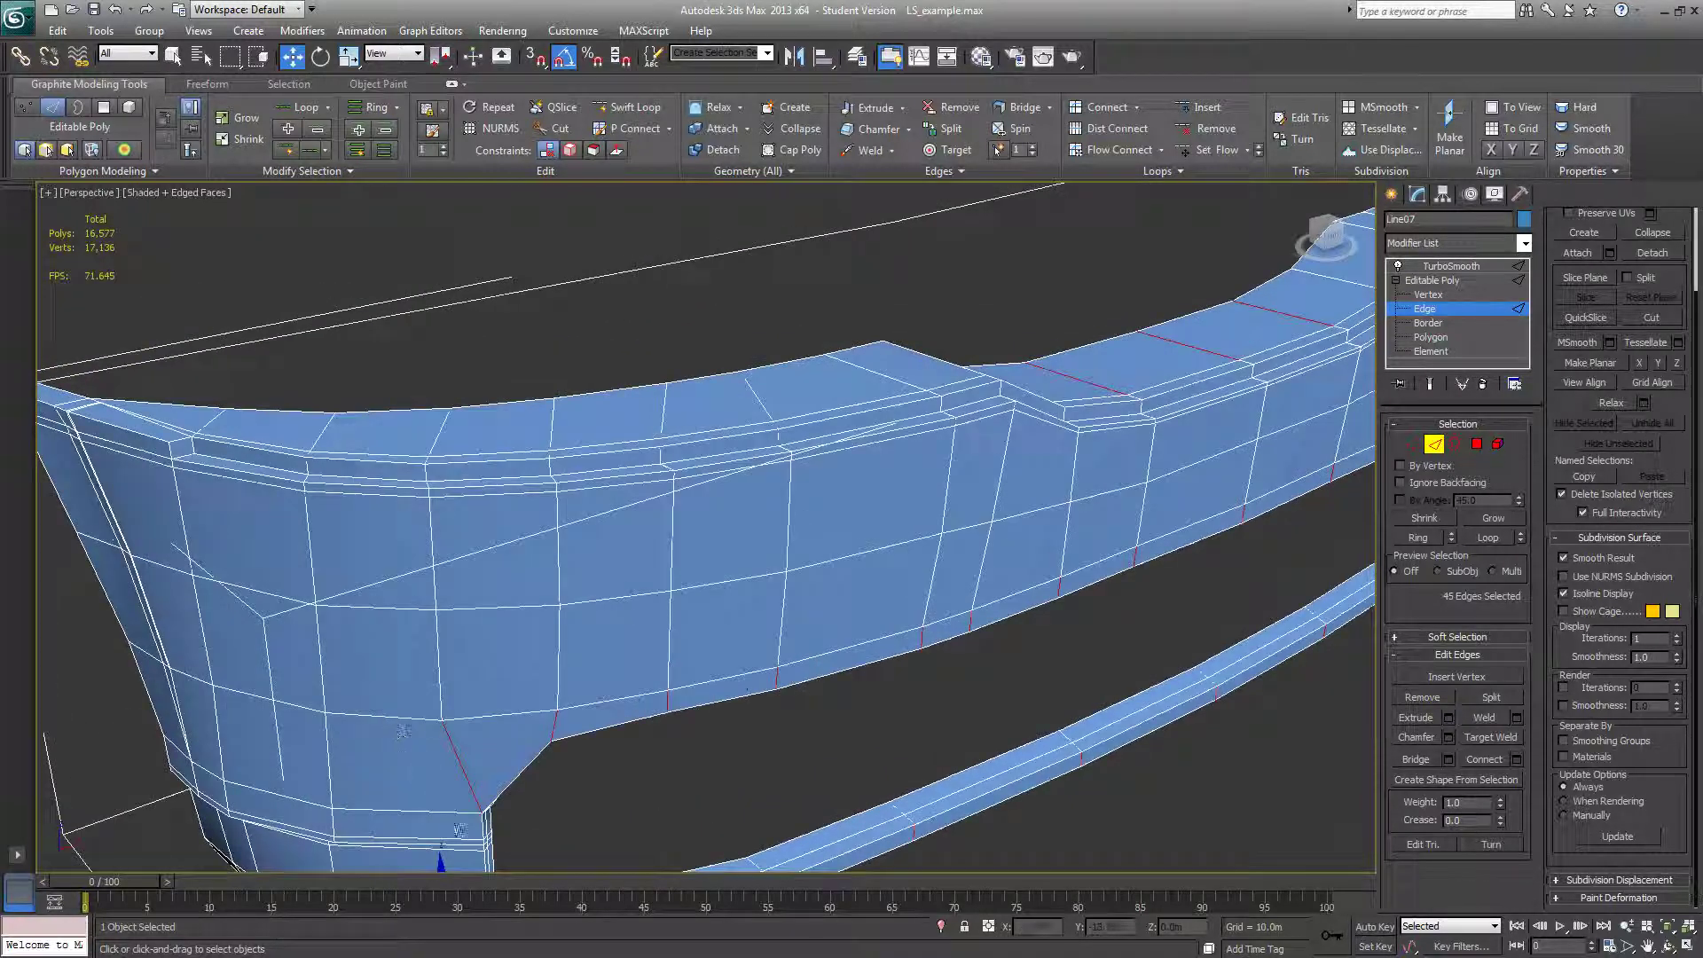
left_click_drag(433, 809, 438, 784, "ctrl")
scroll(692, 757, "down", 4)
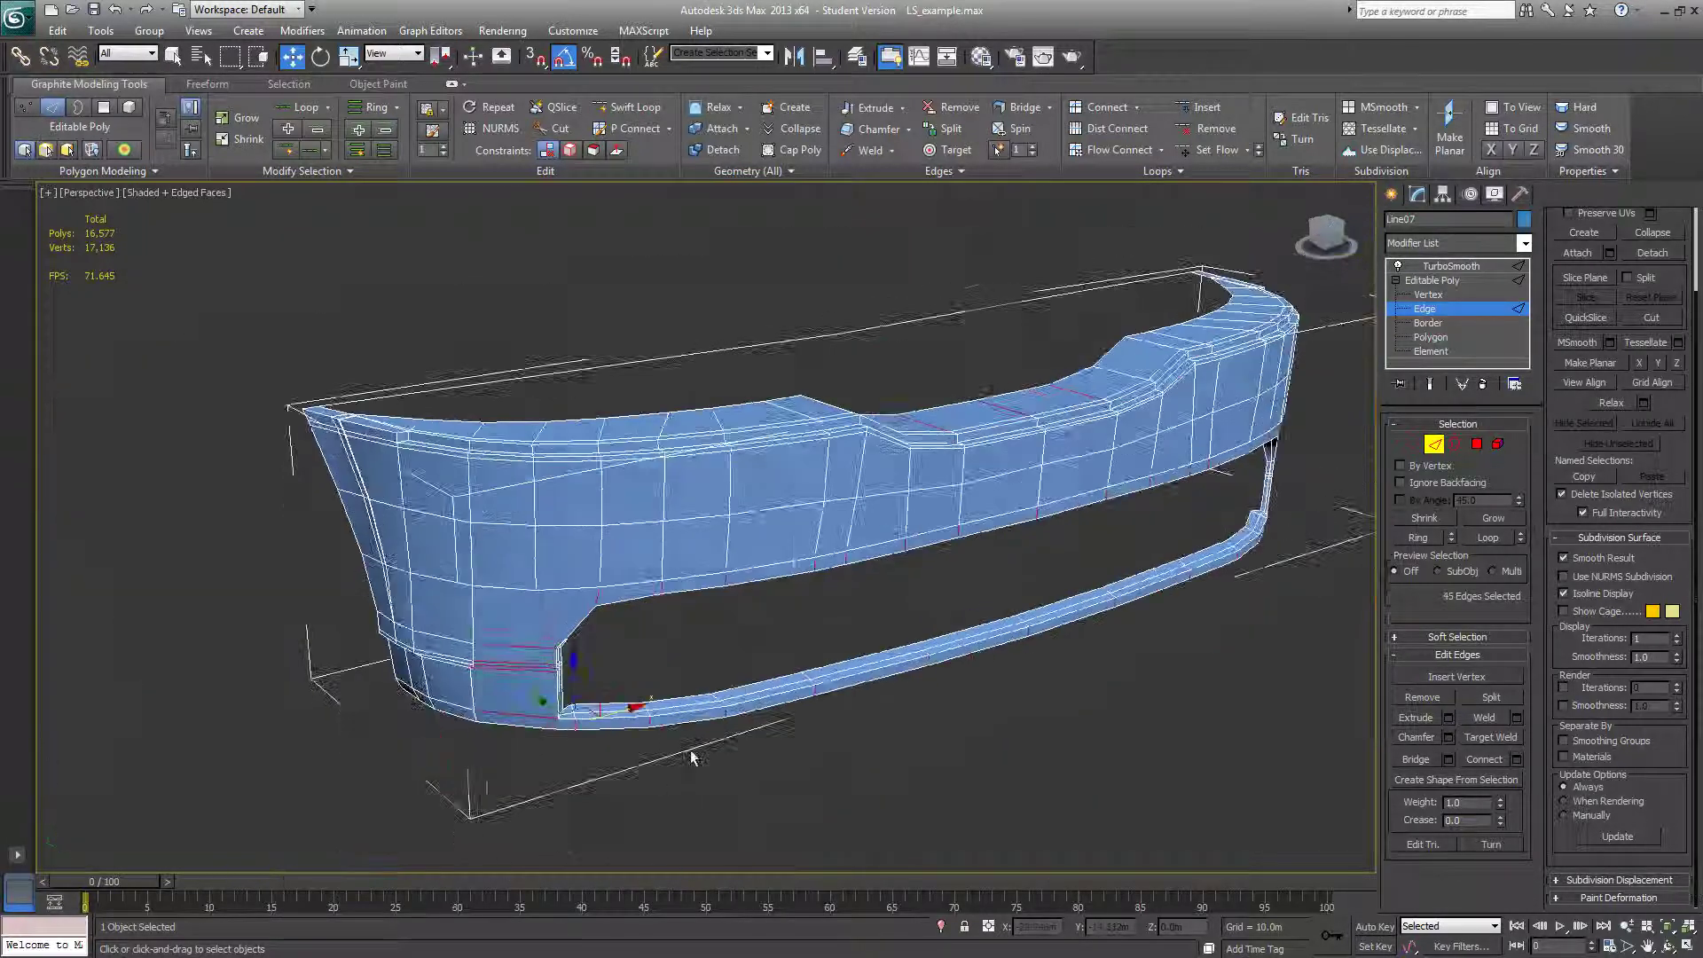
Deselect the stray edges, including those on the recessed middle of the bumper's upper rim
middle_click_drag(692, 756, 656, 665, "alt")
left_click_drag(630, 634, 647, 657, "alt")
middle_click_drag(681, 665, 949, 722, "alt")
left_click(1198, 648, "alt")
middle_click_drag(1198, 647, 1294, 692, "alt")
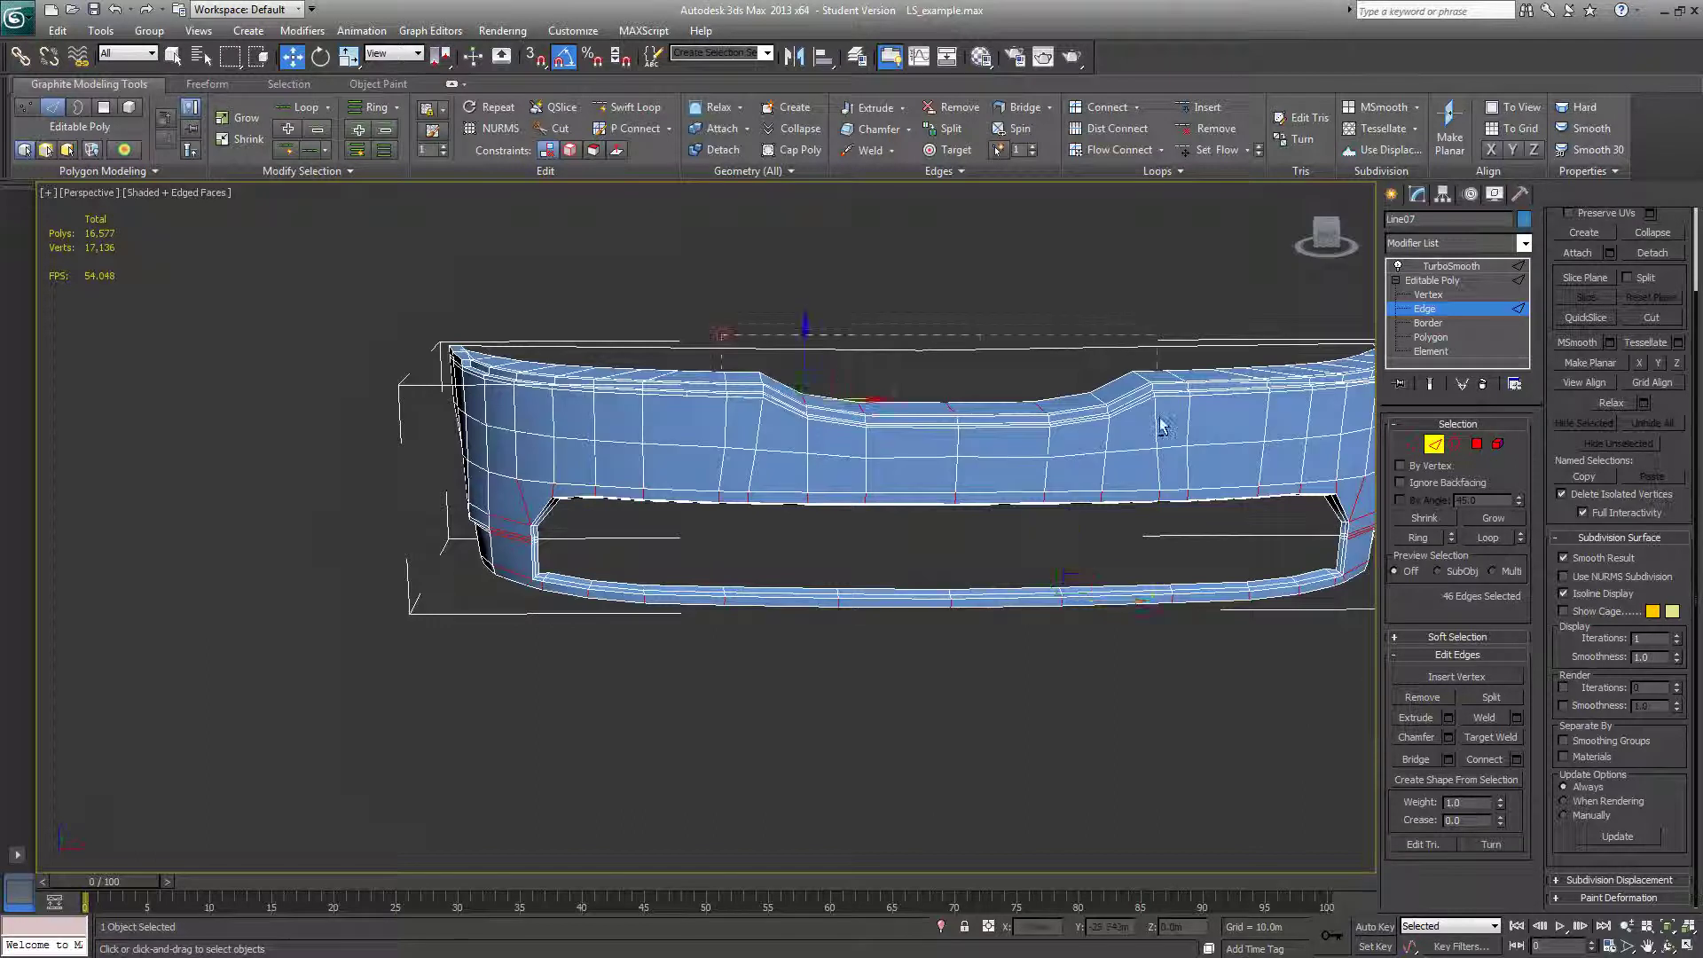
left_click_drag(1160, 424, 1162, 426, "alt")
middle_click_drag(1187, 486, 1075, 573, "alt")
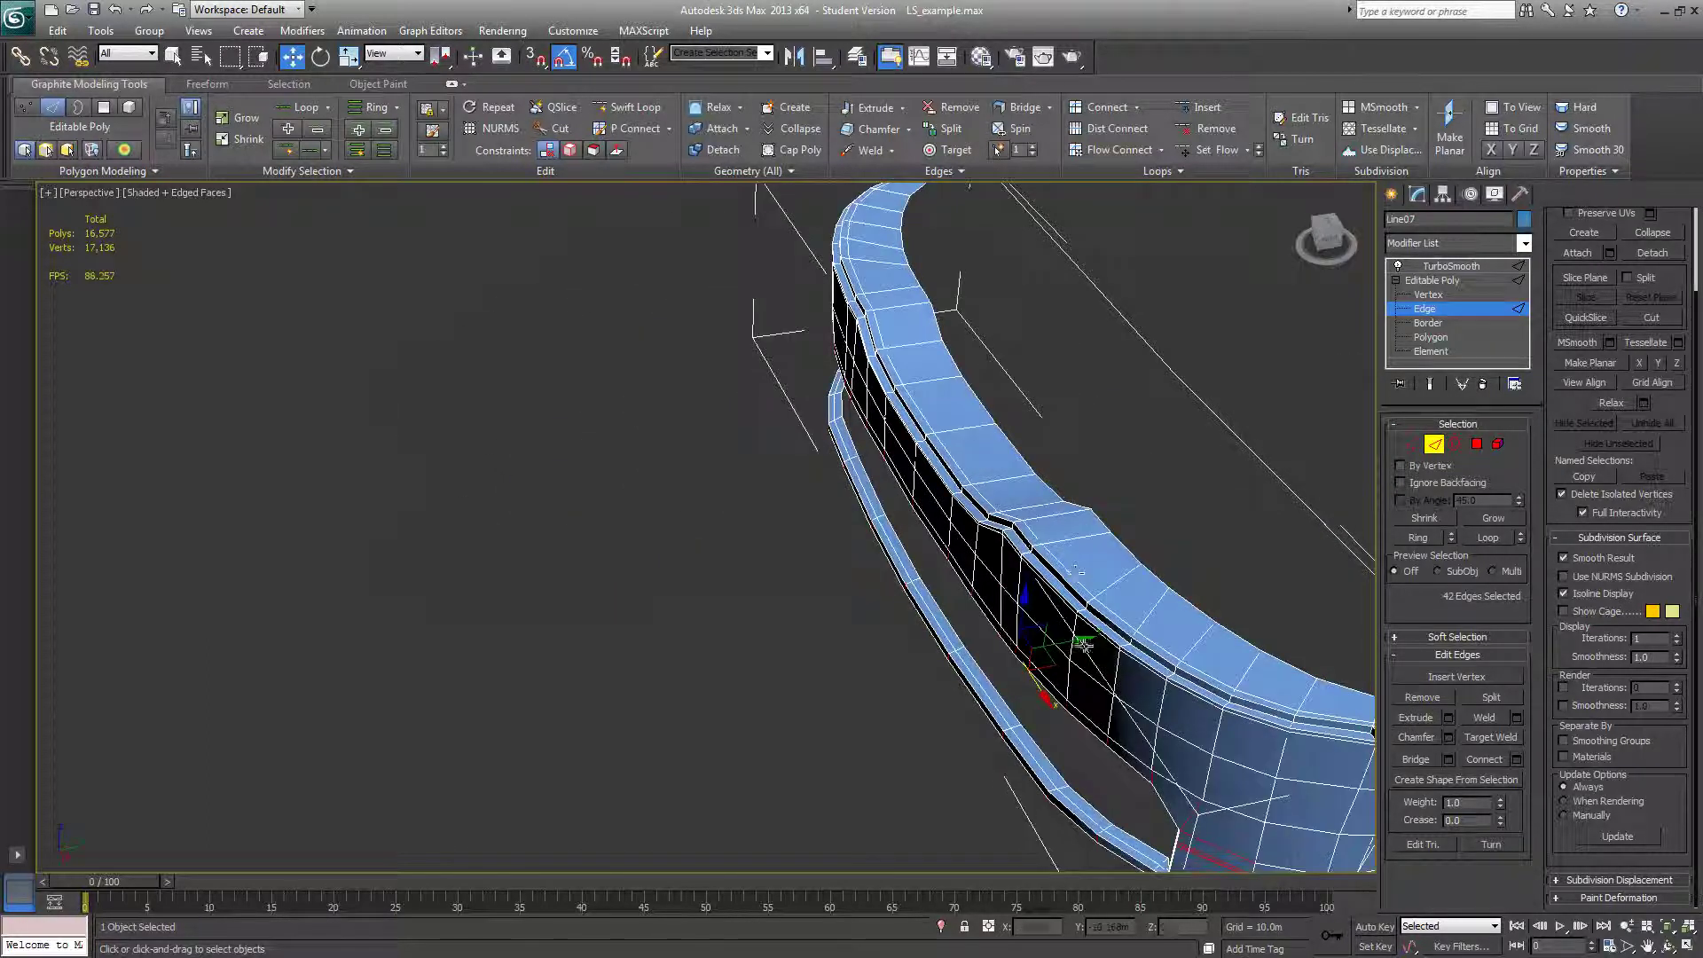
Try connecting the selected edges with a single centred edge loop around the bumper's opening, and undo it
middle_click_drag(1080, 642, 1206, 639, "alt")
scroll(920, 647, "down", 3)
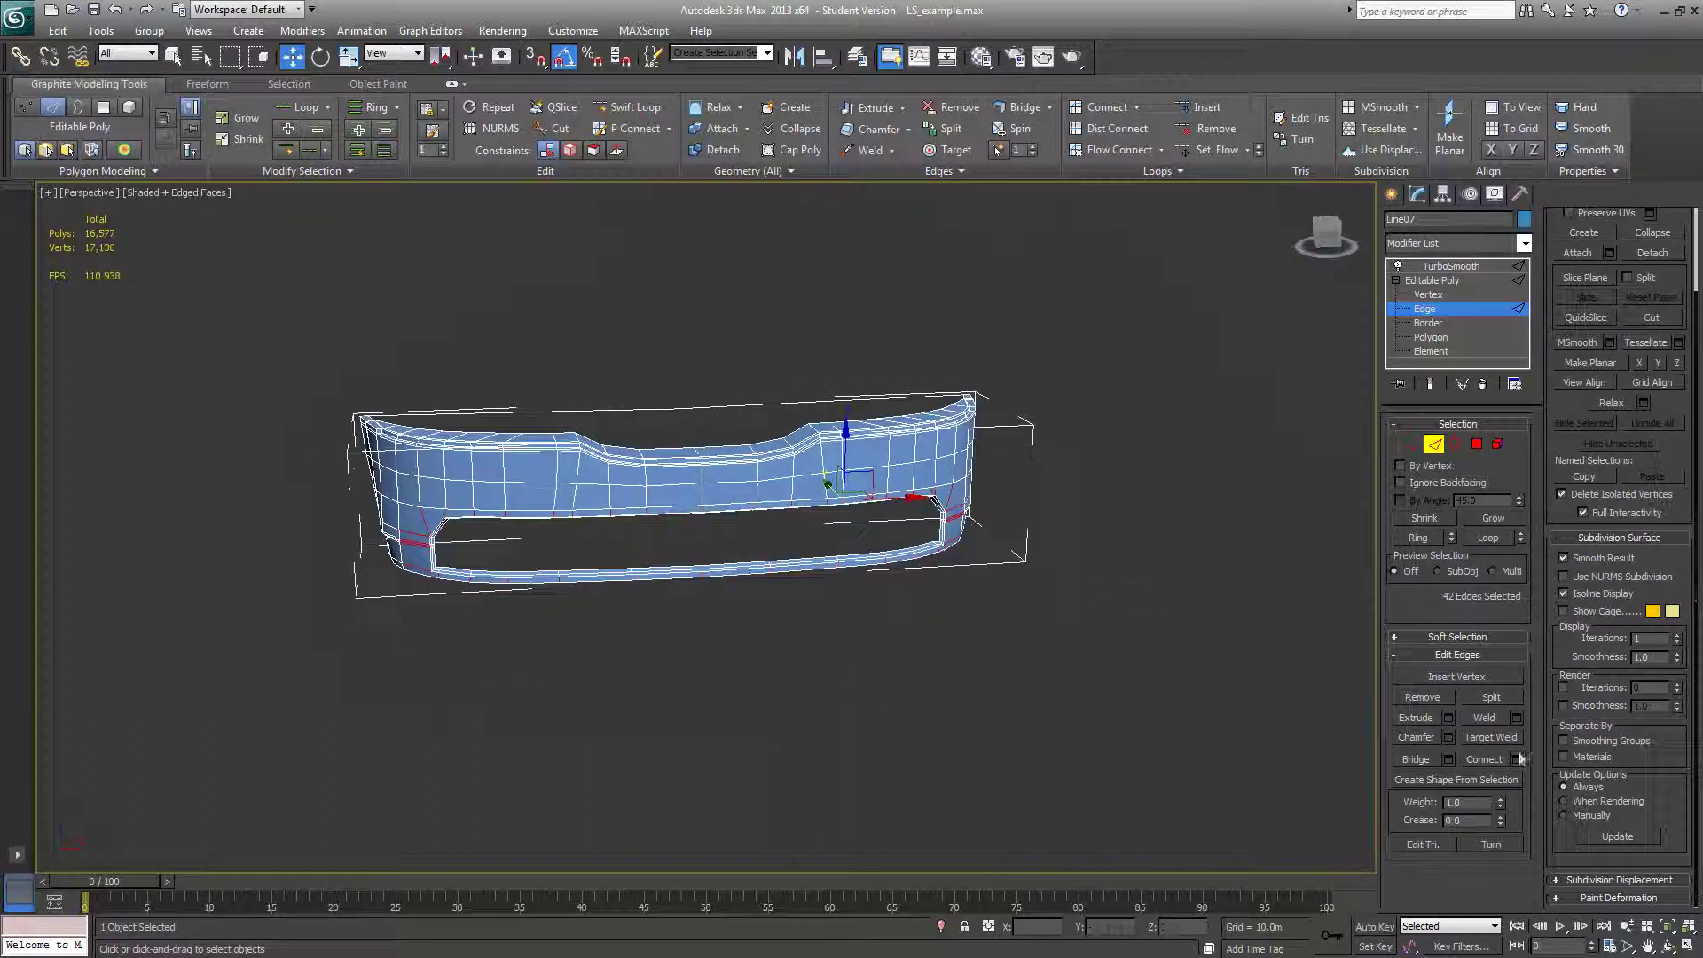
middle_click_drag(1057, 584, 1083, 597, "alt")
scroll(1083, 597, "up", 4)
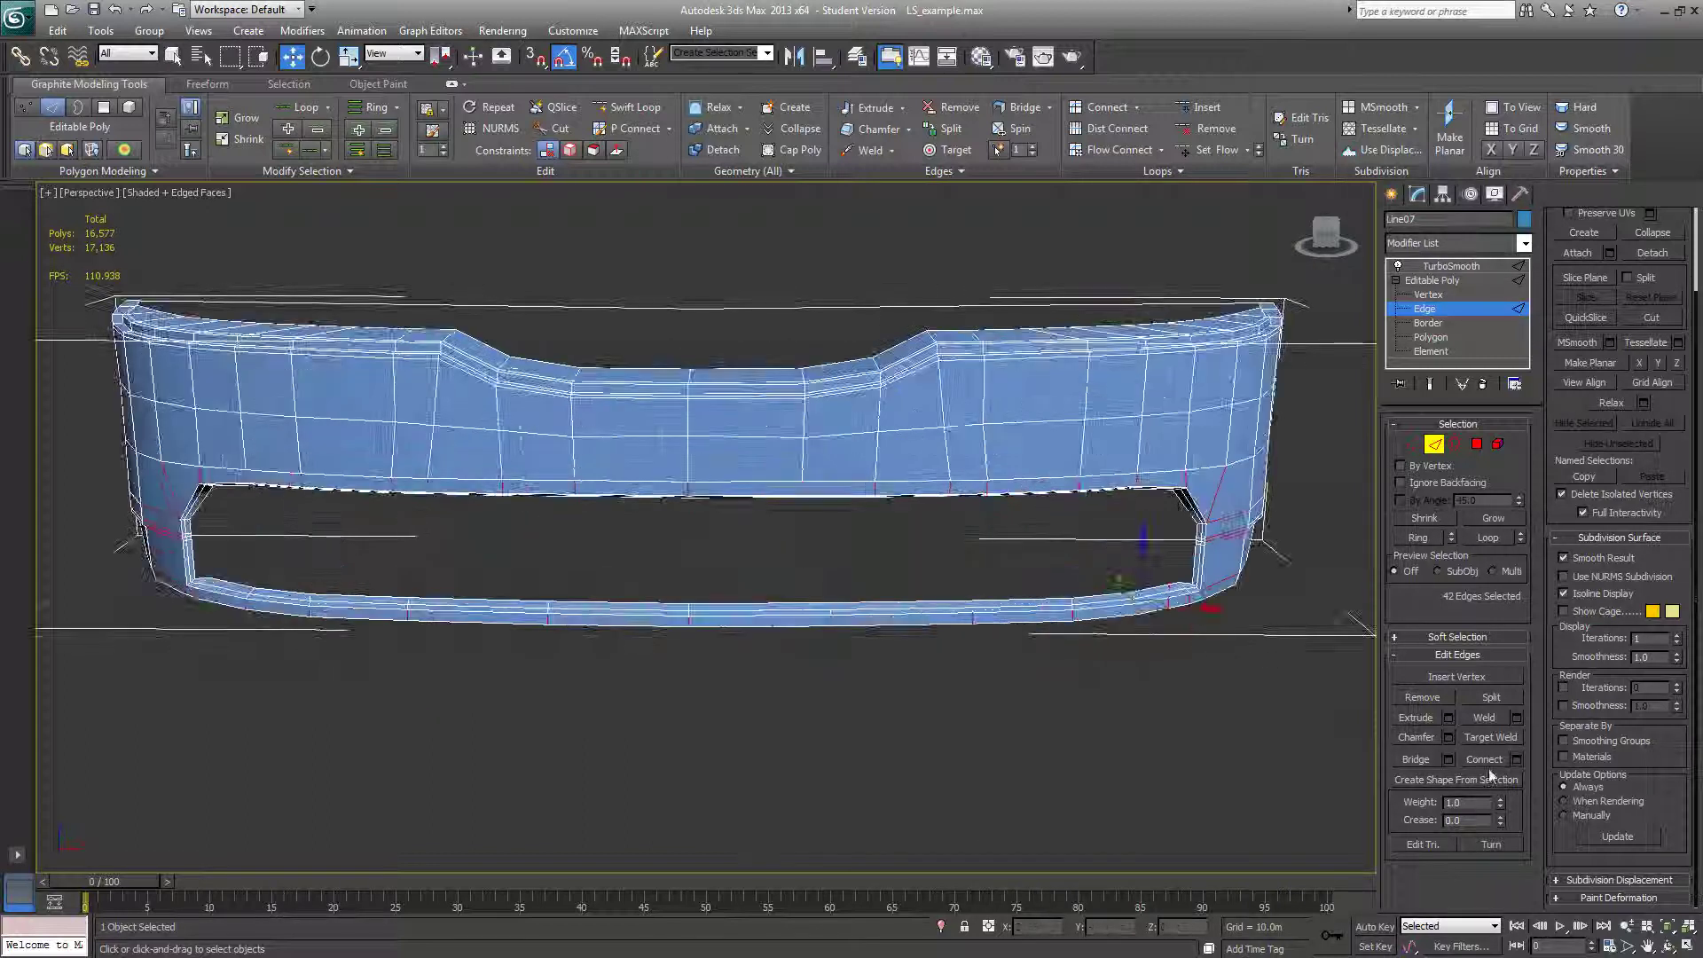
left_click(1484, 760)
middle_click_drag(1328, 703, 1205, 653, "alt")
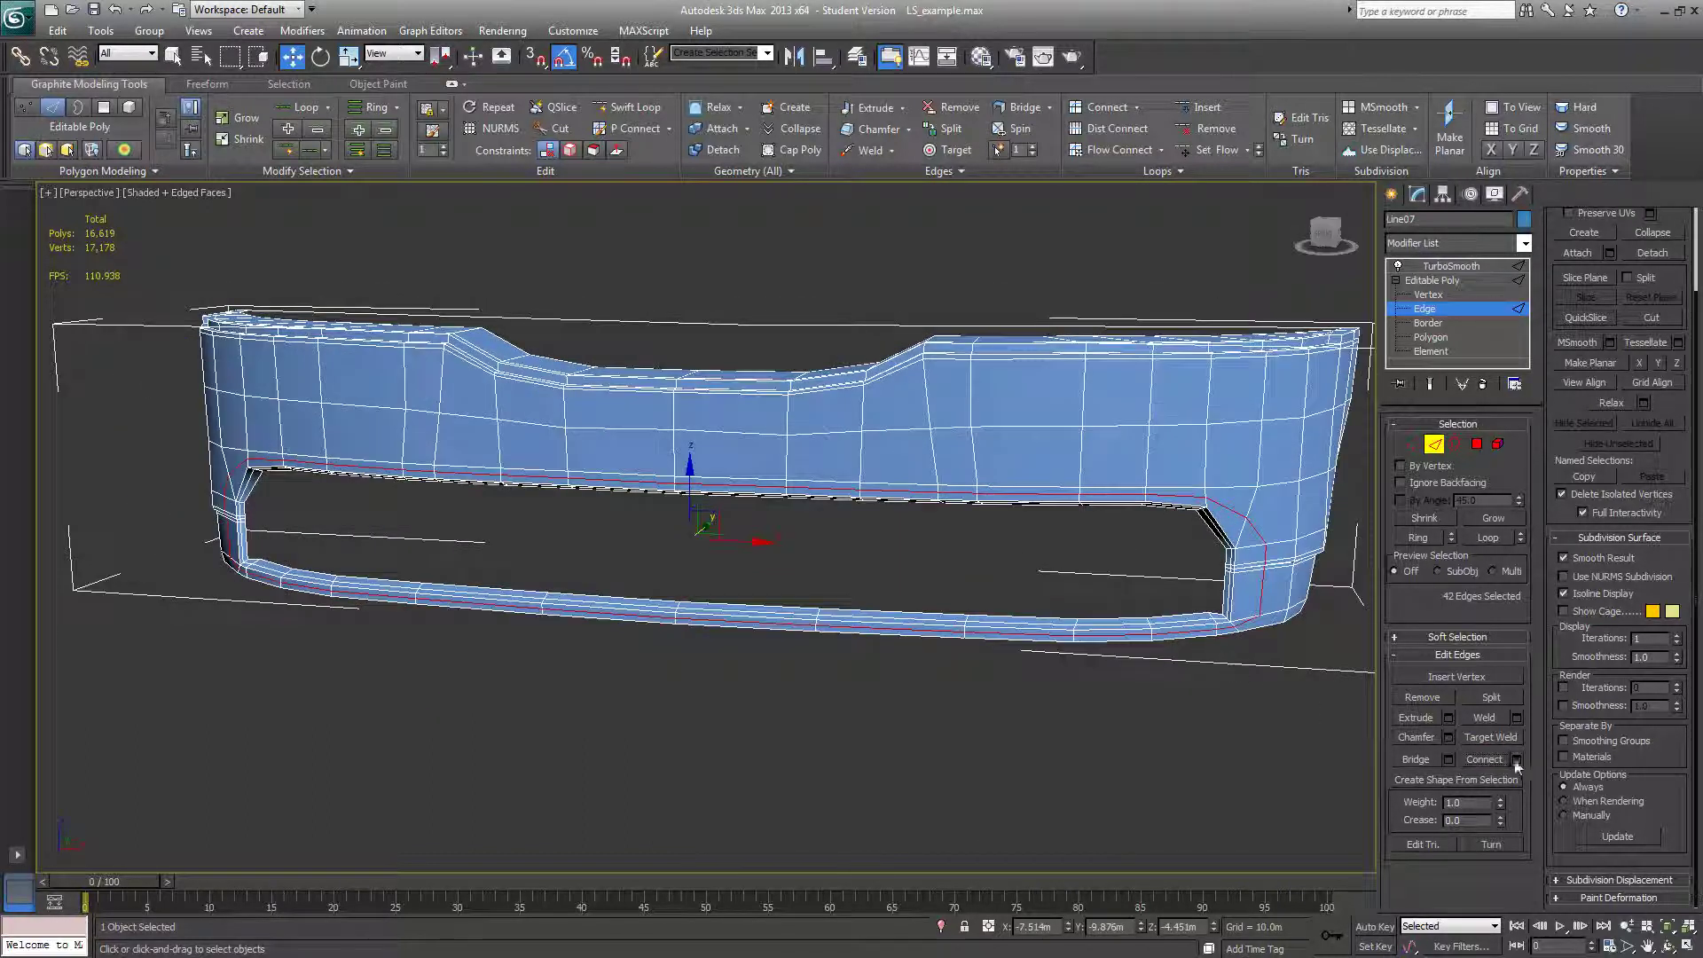
key("ctrl+z")
Connect the selected edges with one edge loop around the bumper's opening, slid closer to the opening's rim
key("ctrl+shift+e")
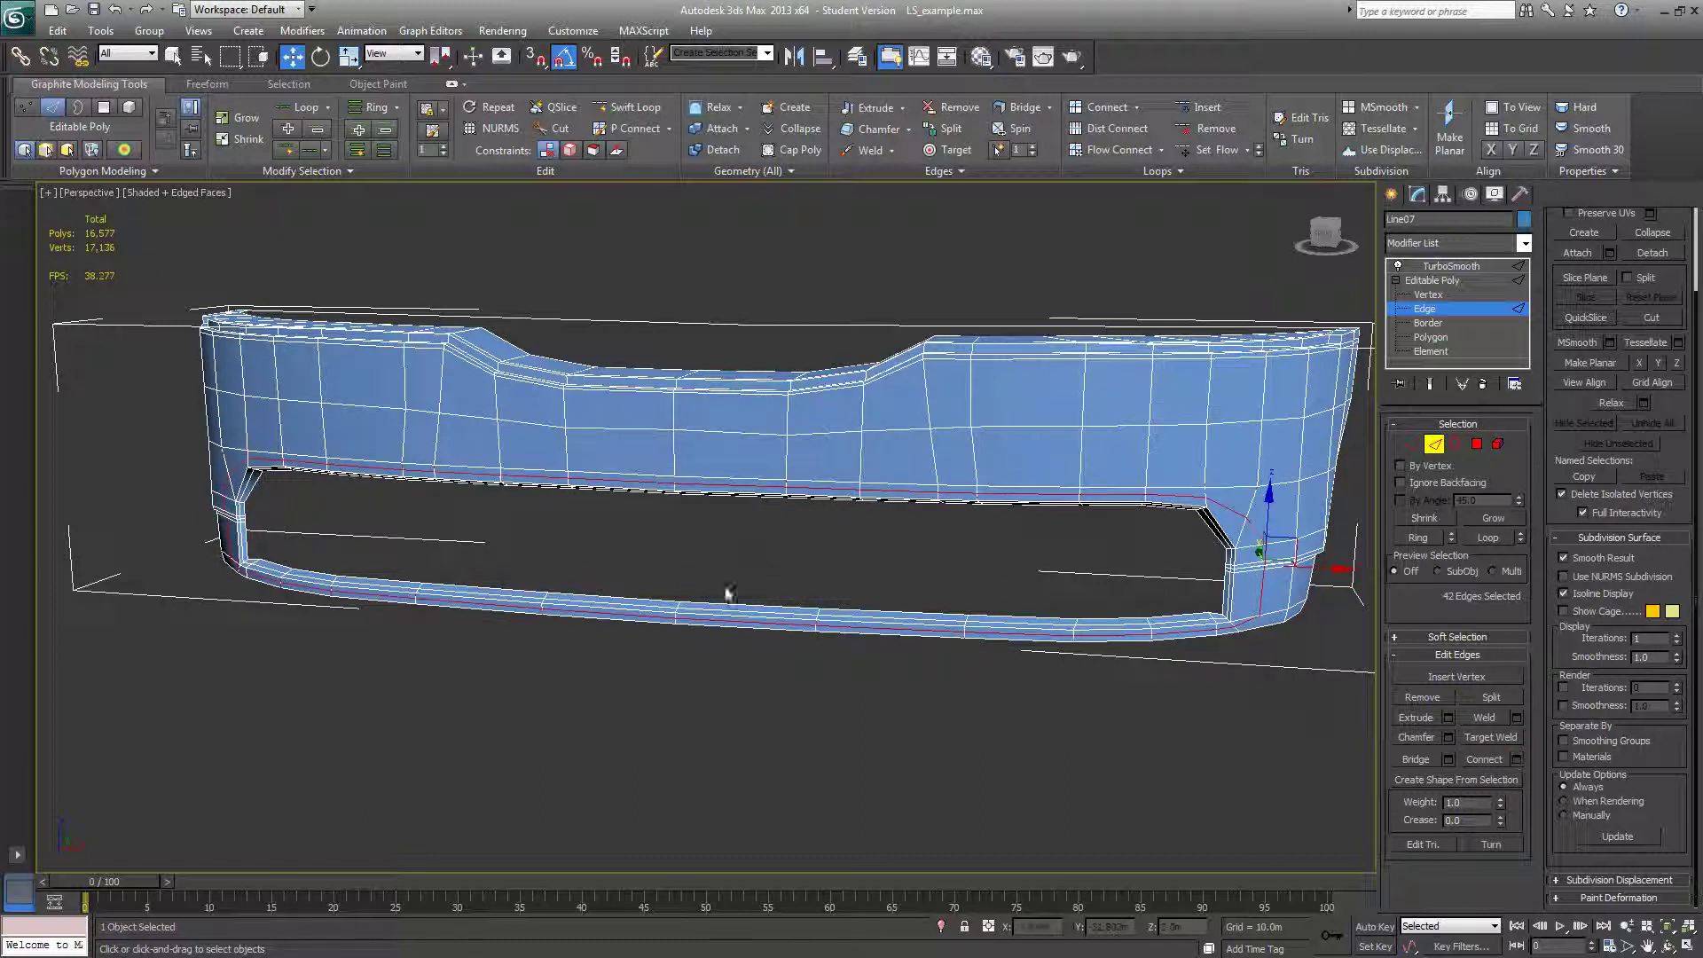
left_click_drag(709, 589, 605, 589)
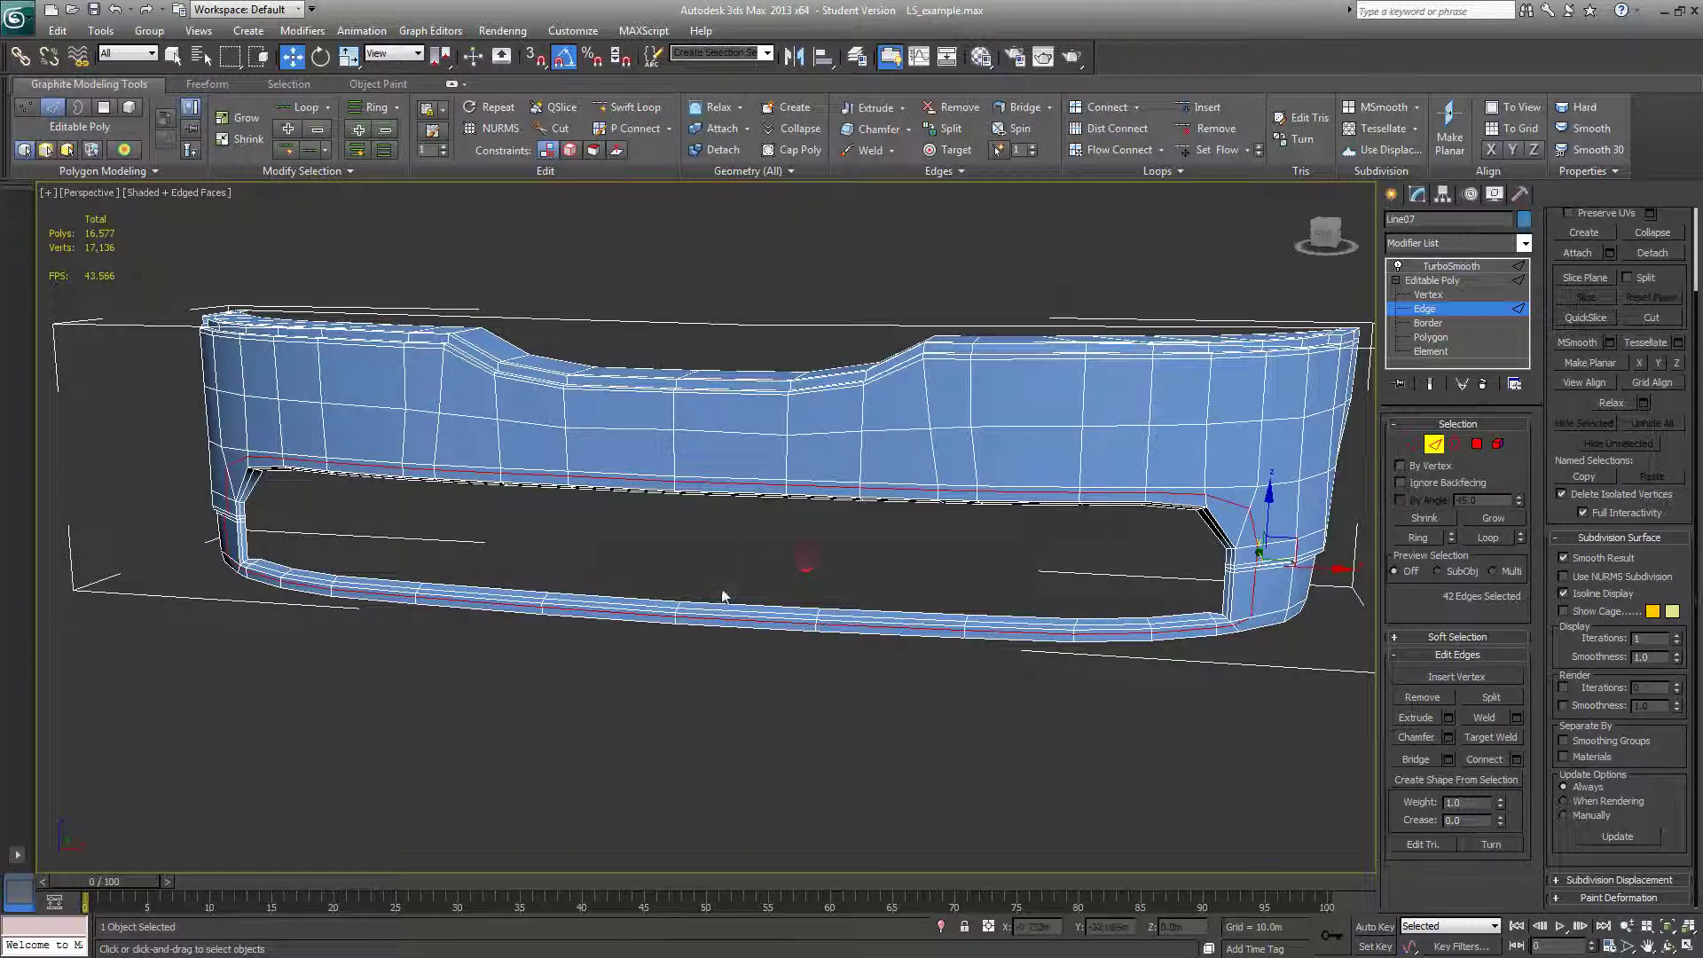
mouse_move(695, 587)
left_mouse_down()
mouse_move(528, 586)
mouse_move(720, 584)
left_mouse_up()
middle_click_drag(775, 626, 729, 623, "alt")
key("ctrl+z")
left_click(1484, 759)
key("z")
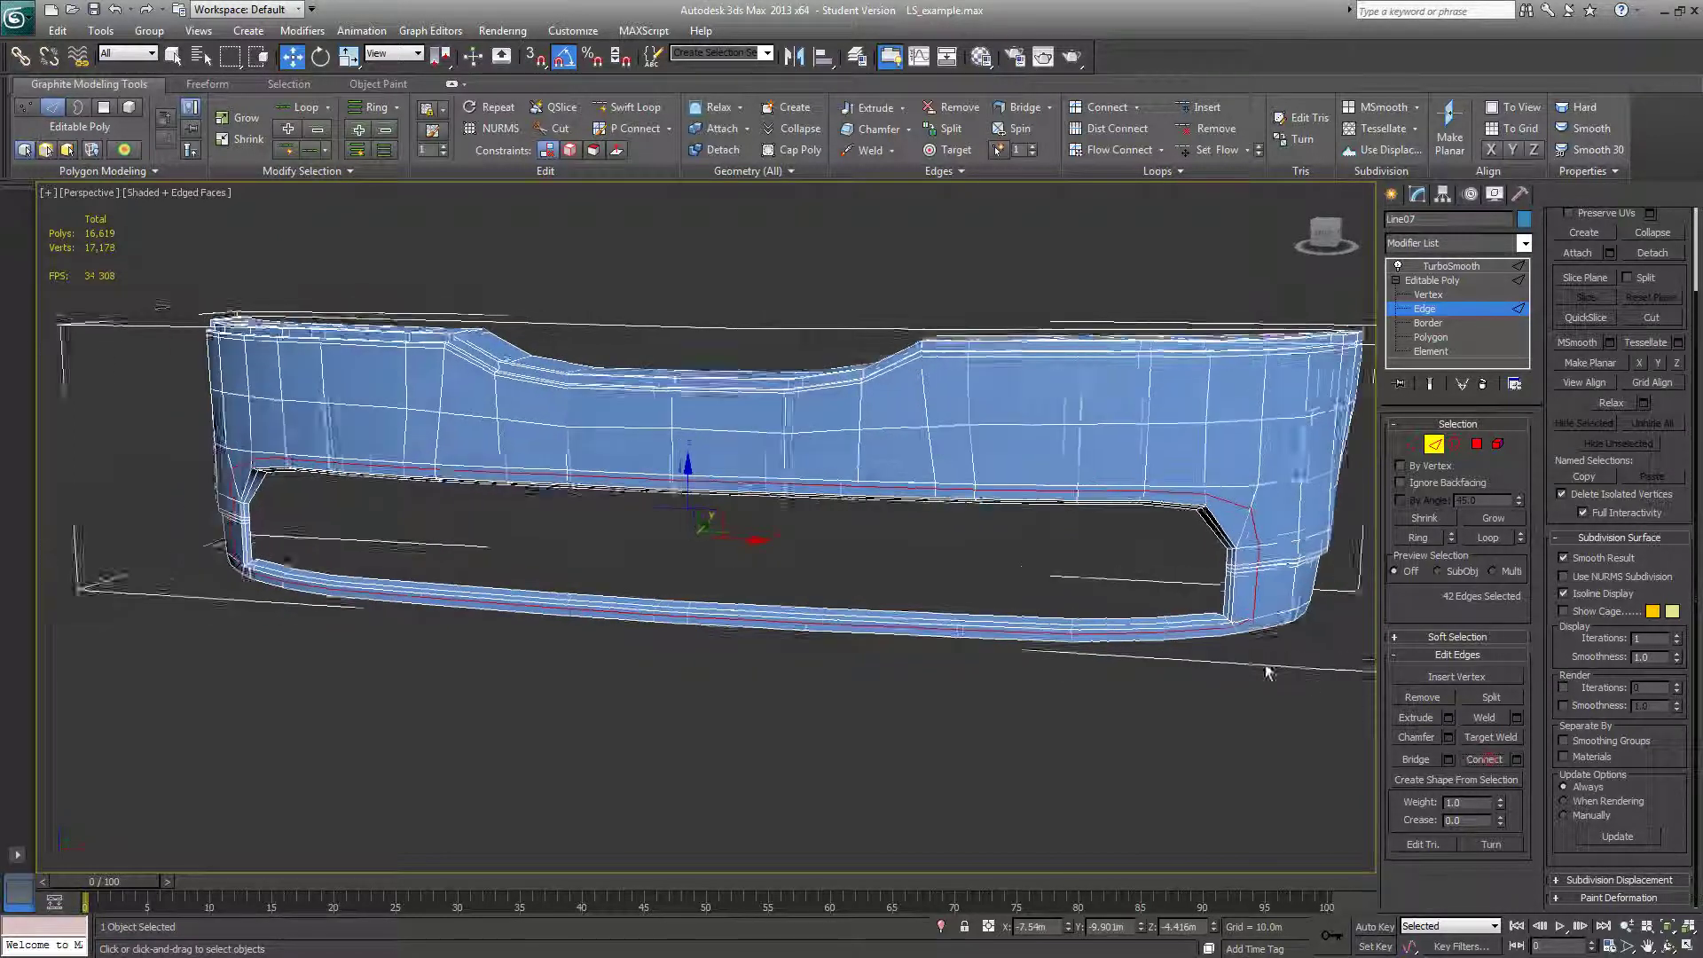
Compare the TurboSmooth result without wireframe by undoing and redoing the opening's new loop, and return to the unsmoothed mesh with edges shown
left_click(1433, 385)
mouse_move(1220, 487)
middle_mouse_down("alt")
mouse_move(1274, 488)
mouse_move(1255, 505)
mouse_move(1218, 485)
middle_mouse_up("alt")
key("F4")
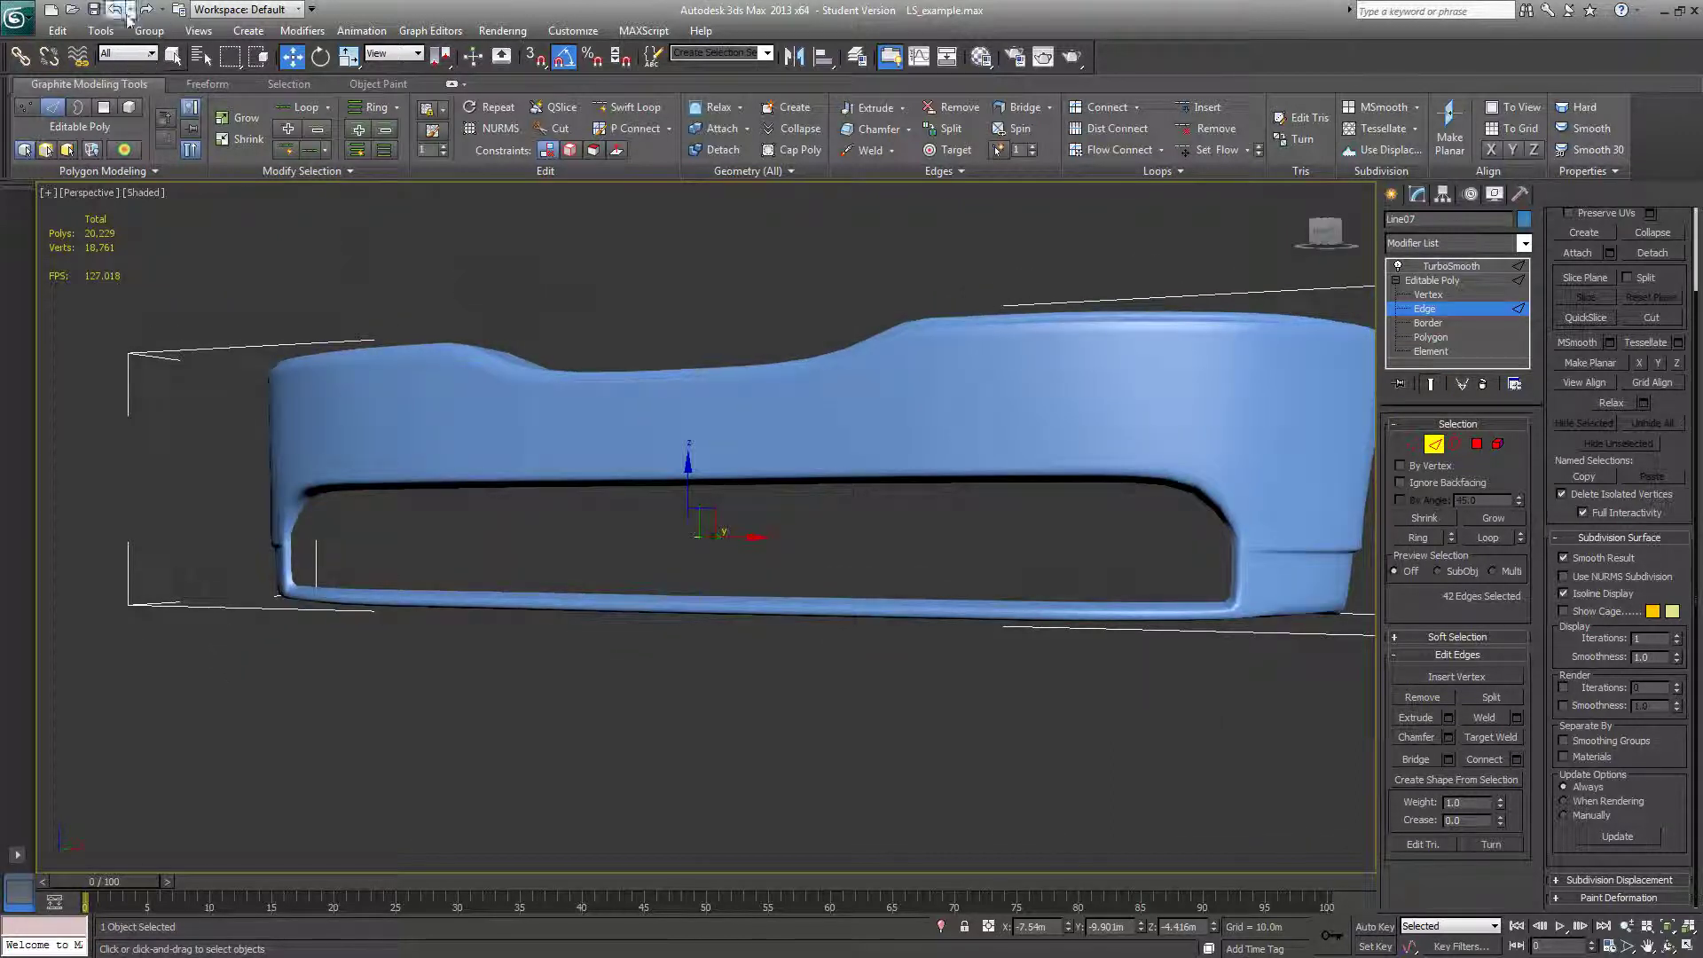
left_click(117, 10)
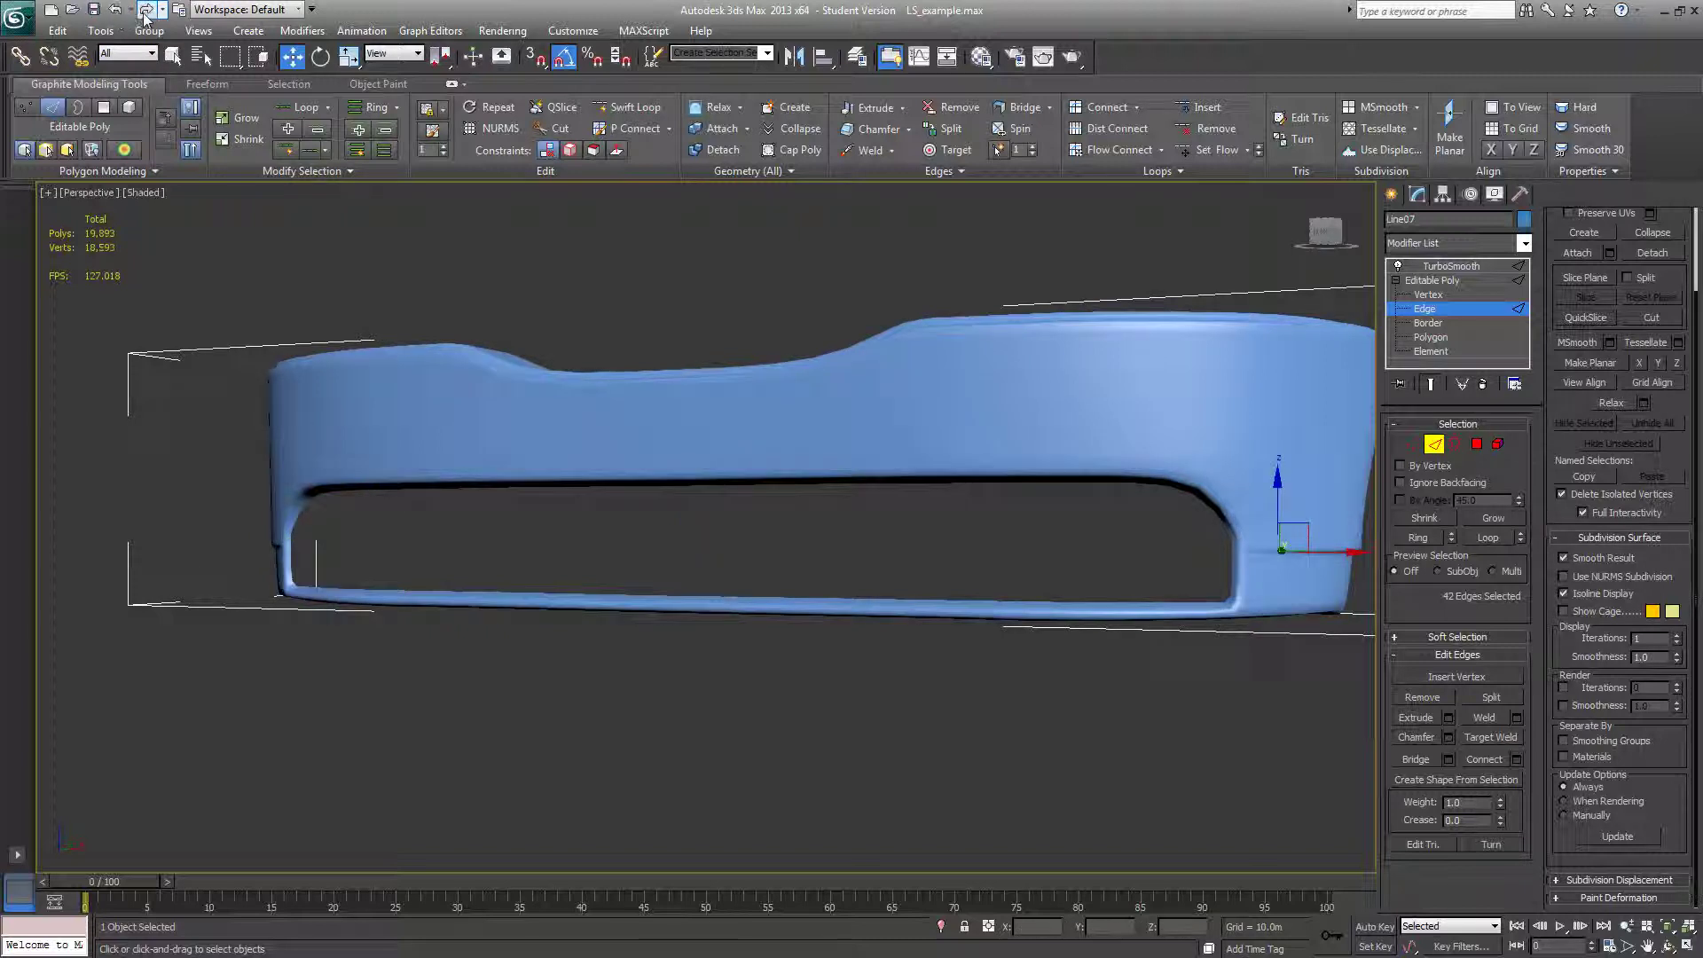
left_click(146, 10)
mouse_move(831, 372)
middle_mouse_down("alt")
mouse_move(930, 431)
mouse_move(1032, 411)
mouse_move(1111, 446)
mouse_move(1129, 399)
mouse_move(1103, 439)
mouse_move(1044, 432)
mouse_move(1069, 432)
middle_mouse_up("alt")
key("F4")
left_click(1431, 383)
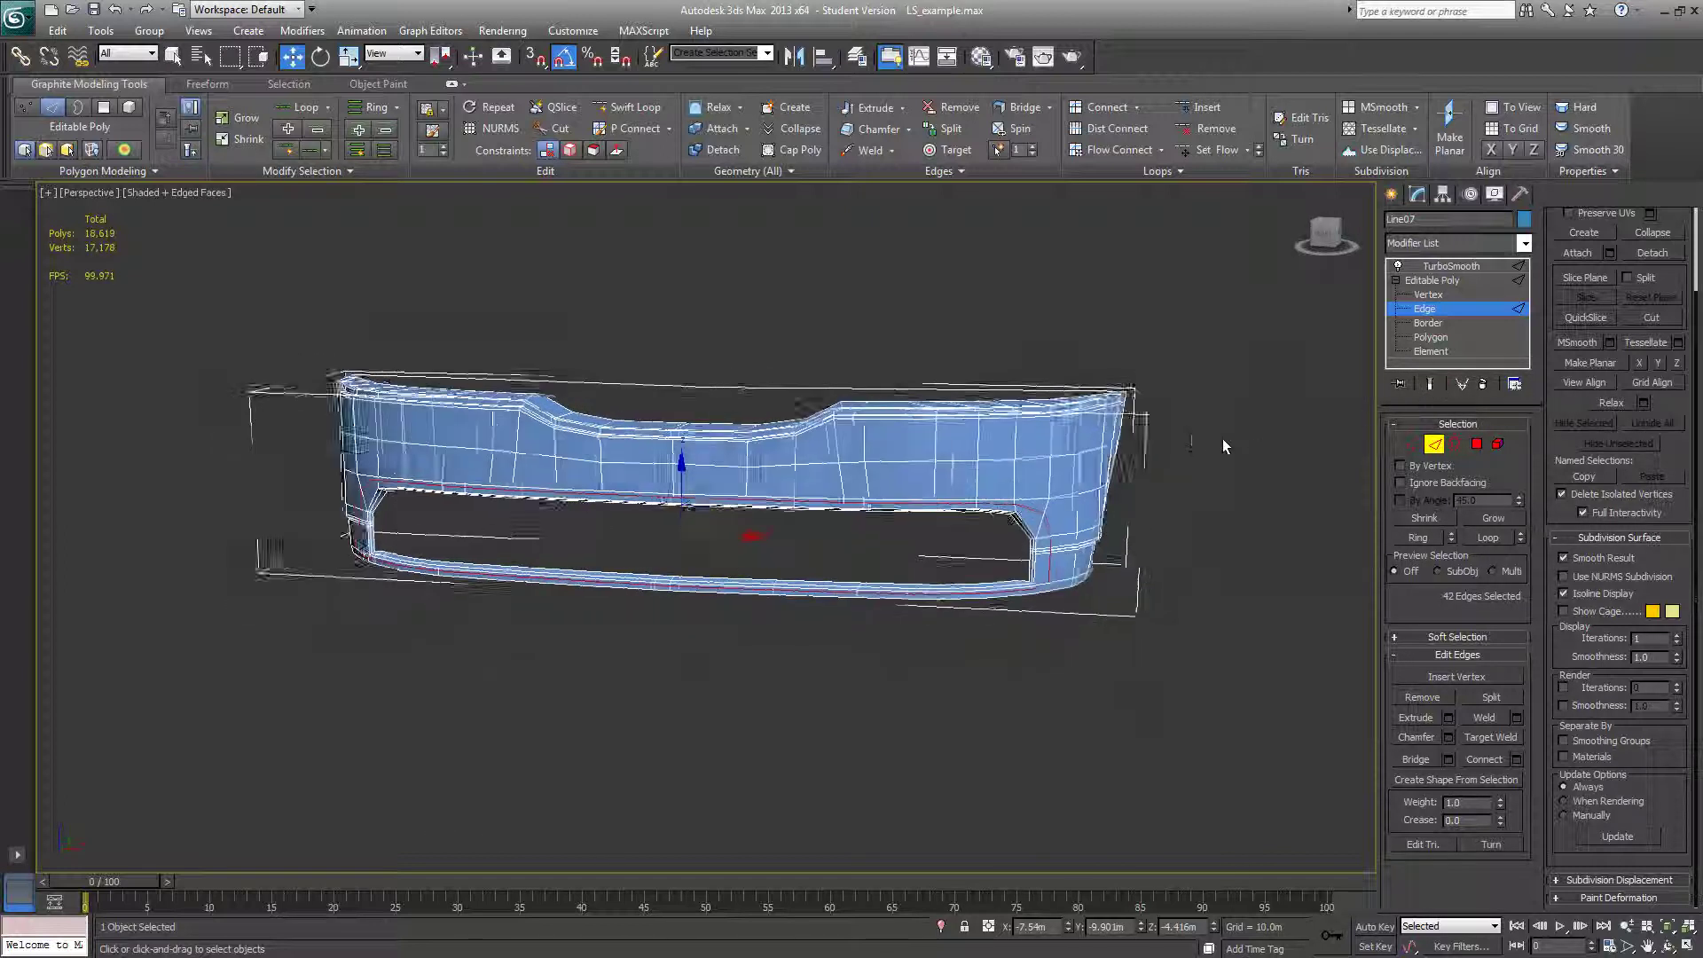